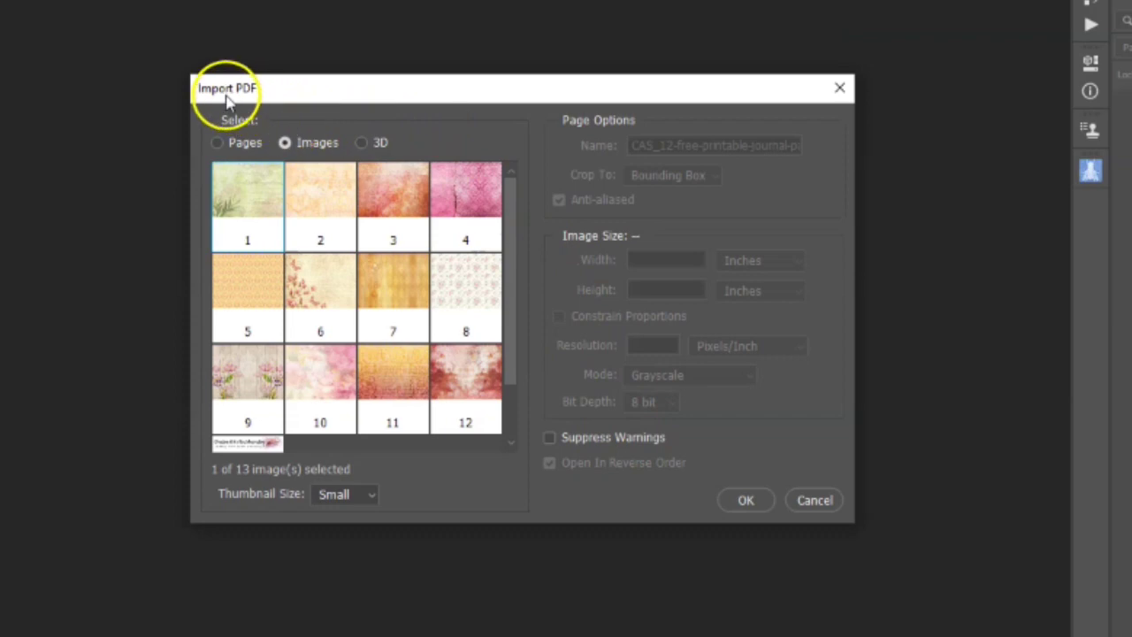
- Import image 10 from the PDF as an image rather than a page, and centre its document window in the workspace
click(220, 147)
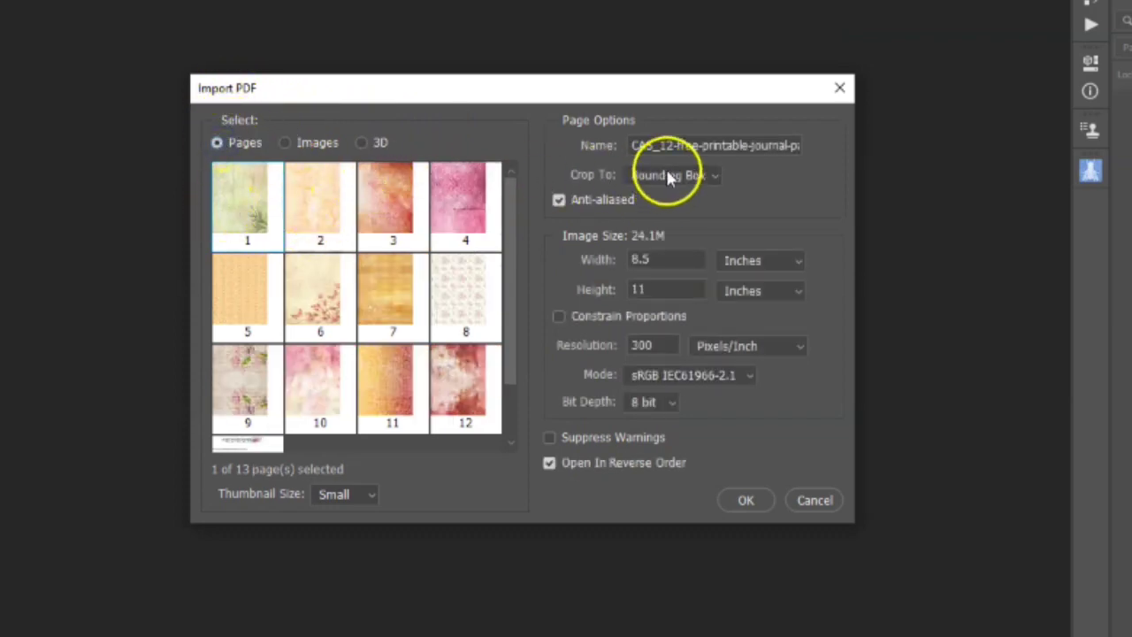
drag(723, 145, 812, 153)
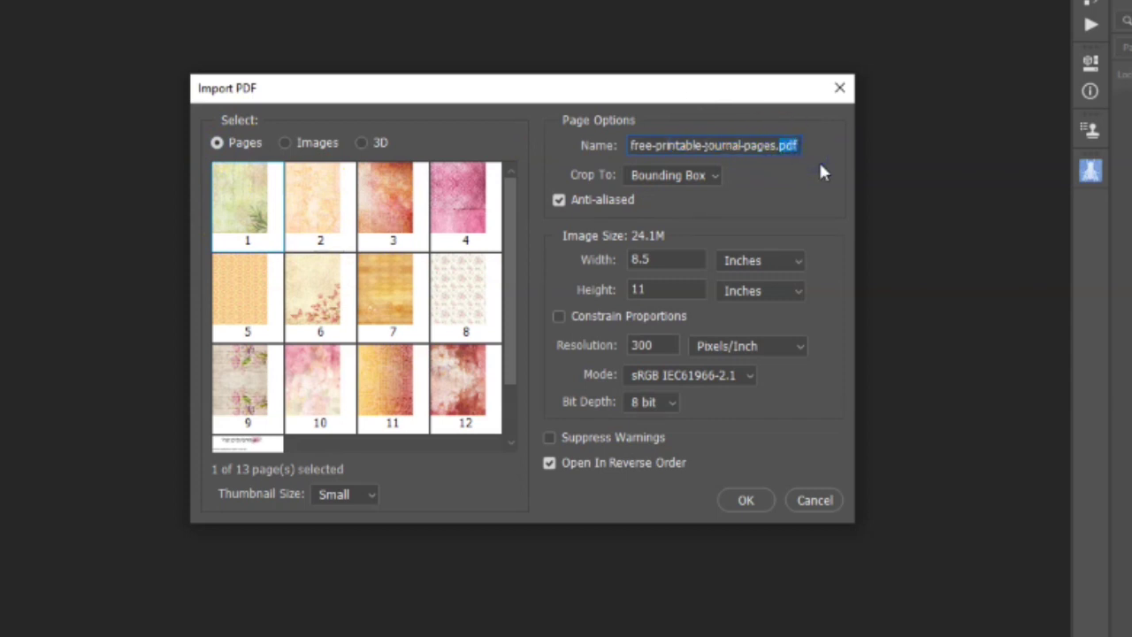
click(294, 146)
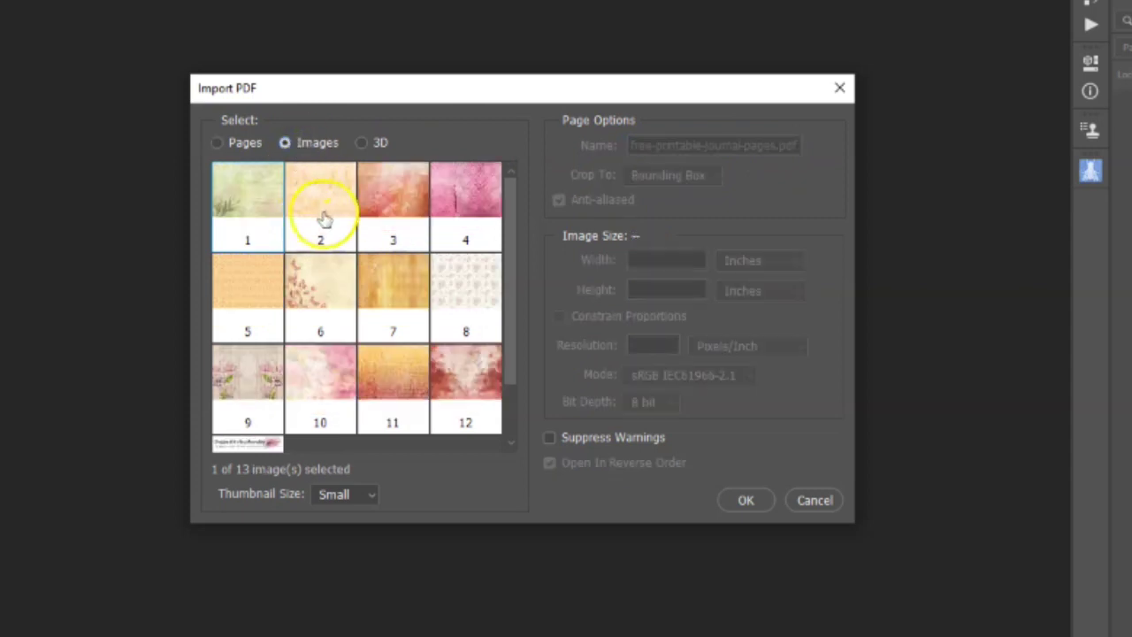
click(328, 385)
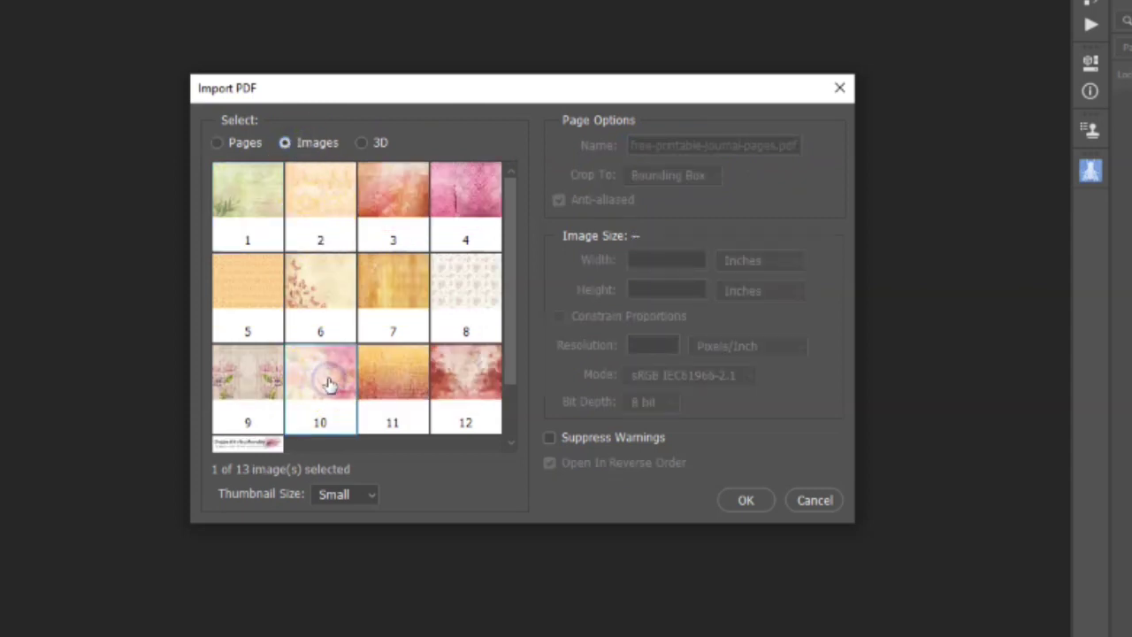
click(740, 500)
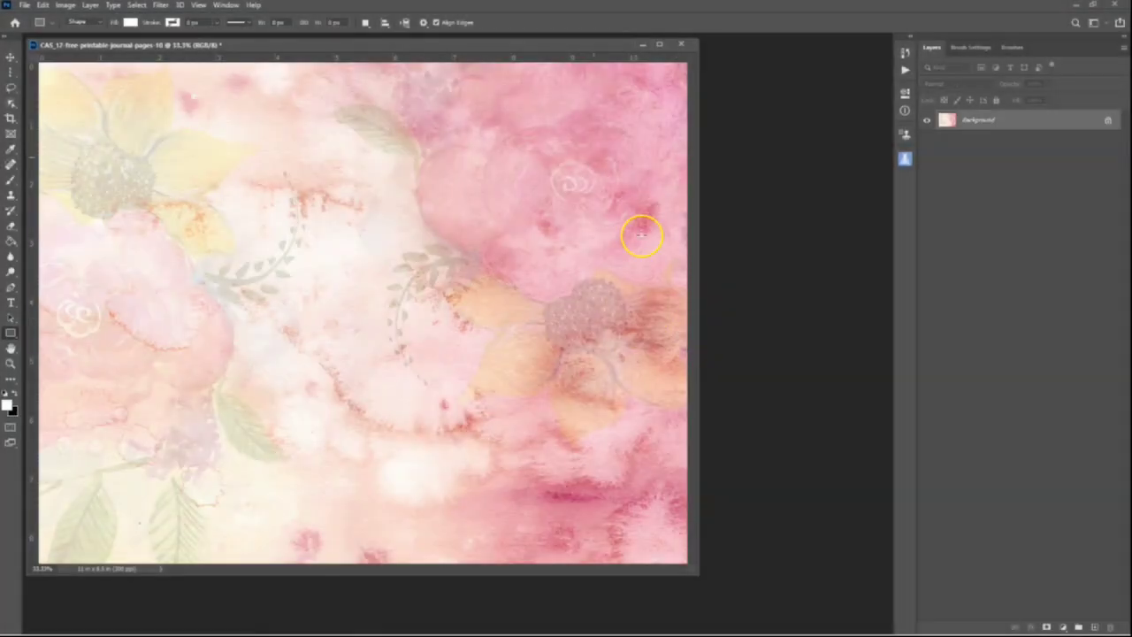
drag(470, 45, 573, 58)
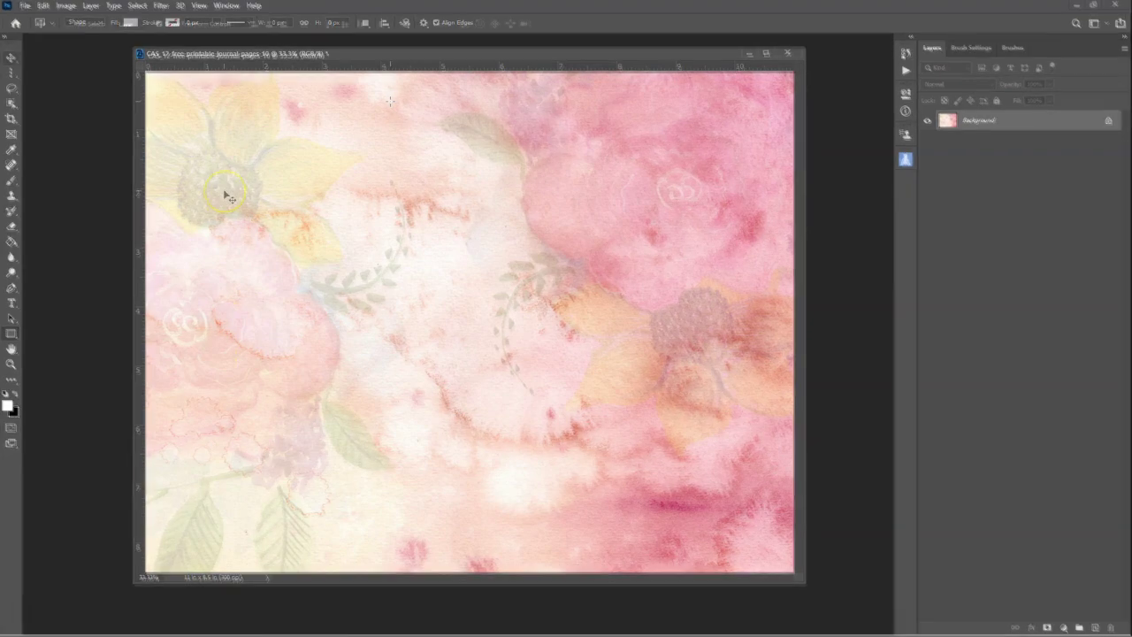
- Place a vertical guide at the page centre, 5.5 in, and horizontal guides at about 0.5 in and 8 in
click(11, 59)
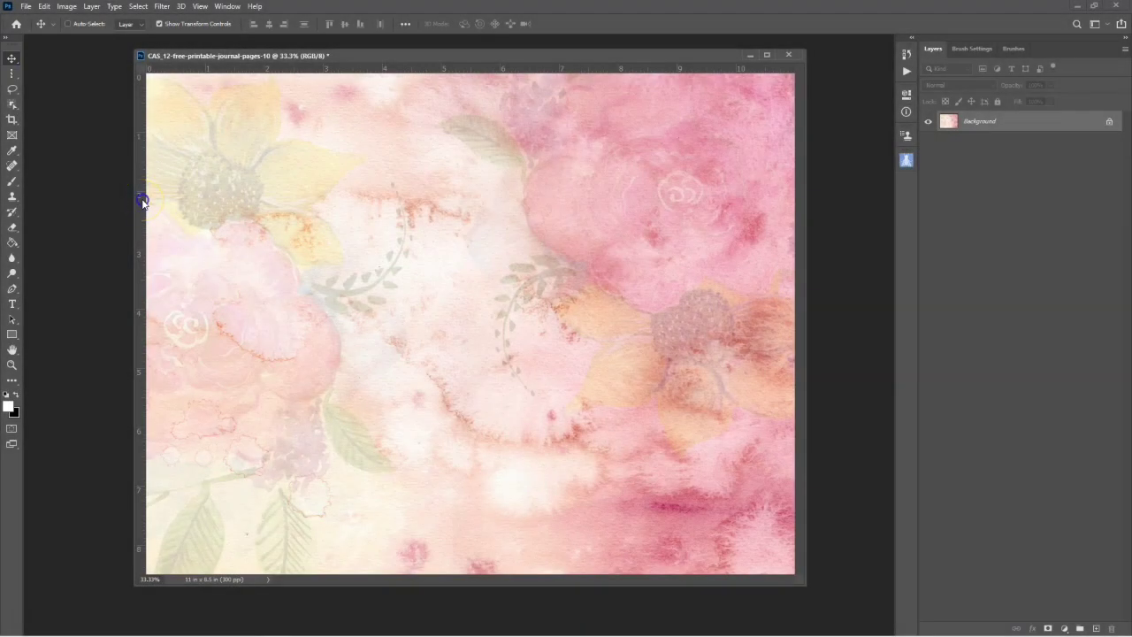
drag(143, 201, 469, 213)
click(200, 7)
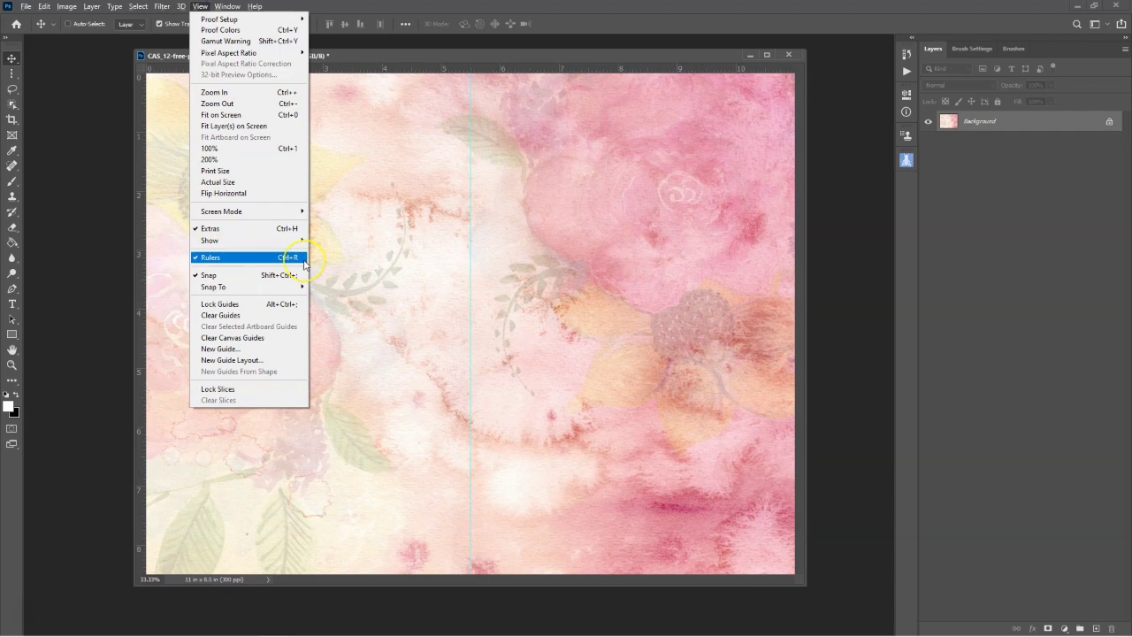
click(366, 264)
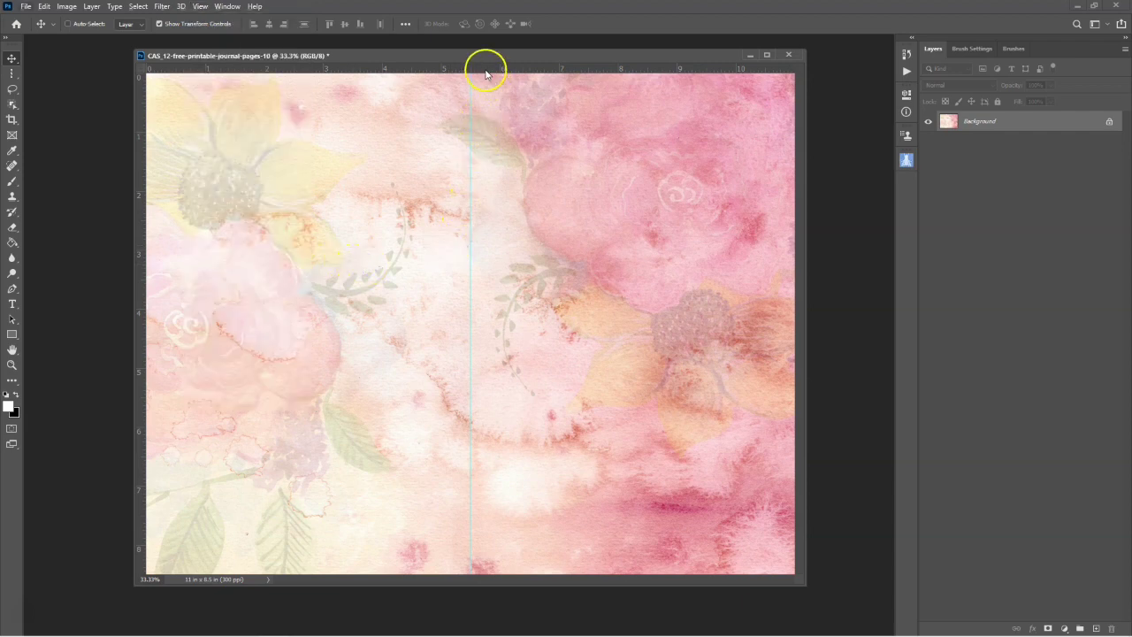
drag(486, 71, 465, 545)
- Save the document in Photoshop format as "lined-journal page" in the Free Journal Pages folder
click(26, 6)
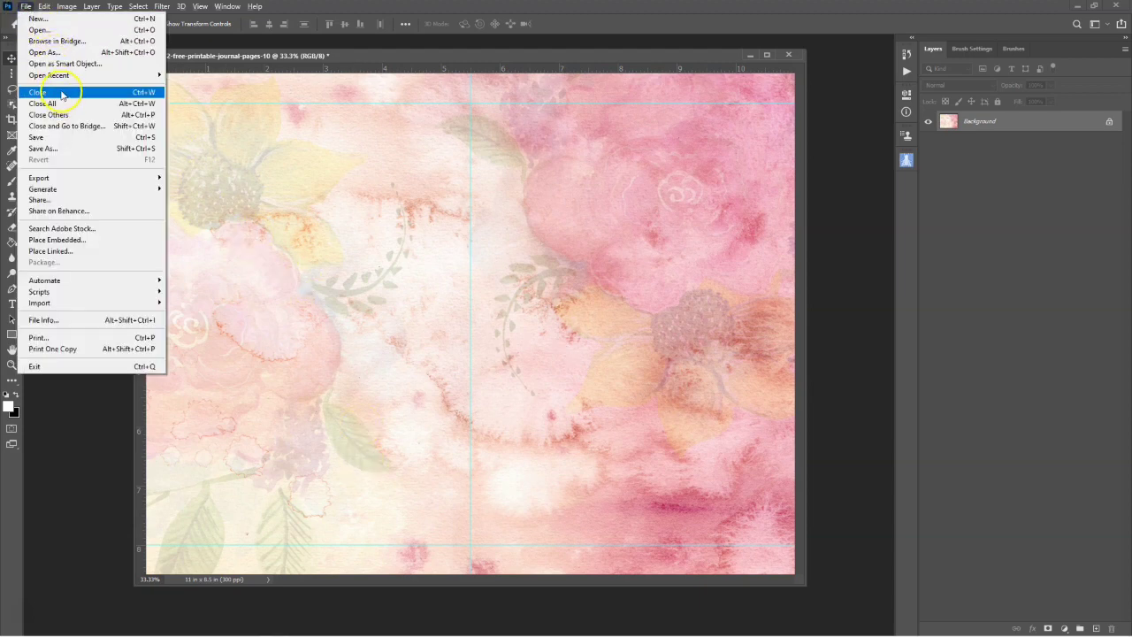
click(76, 147)
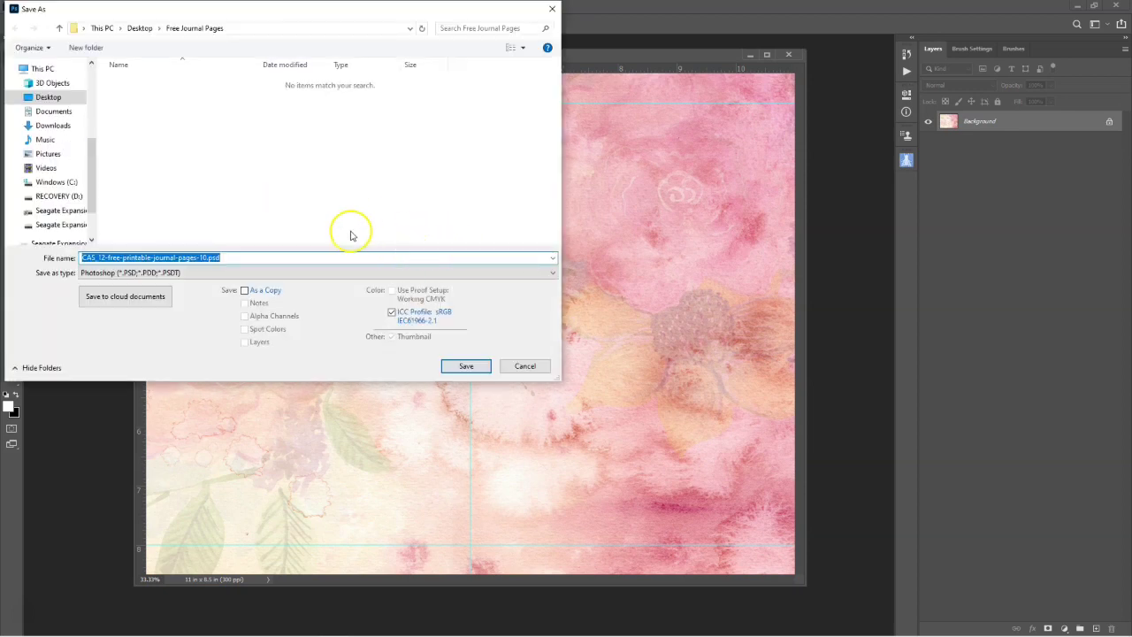
text(lined-journal page)
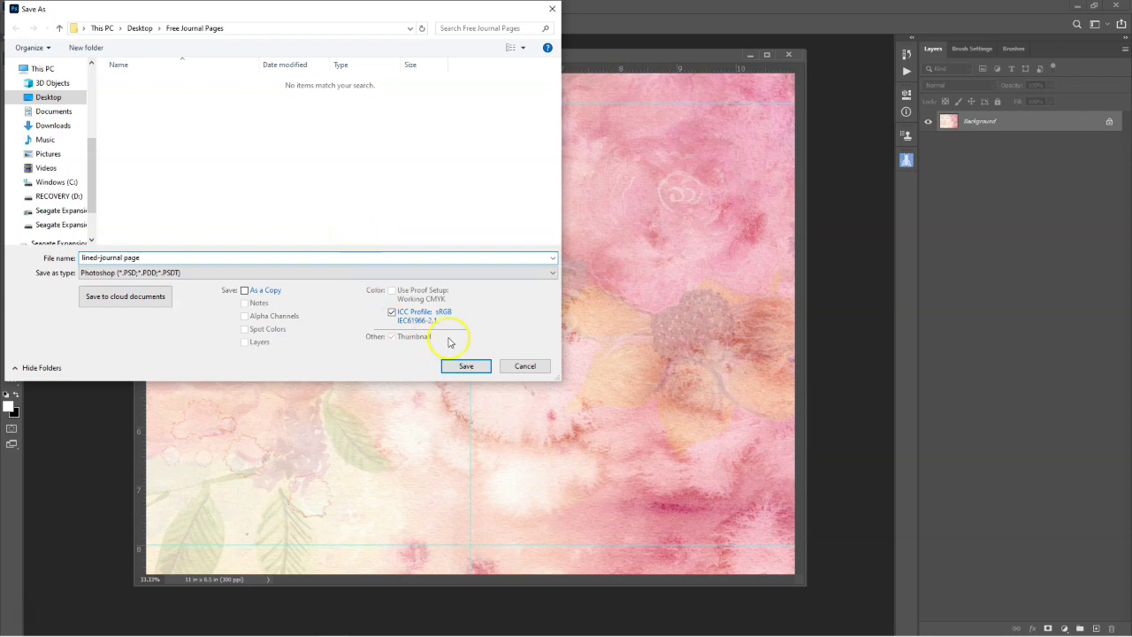
click(484, 368)
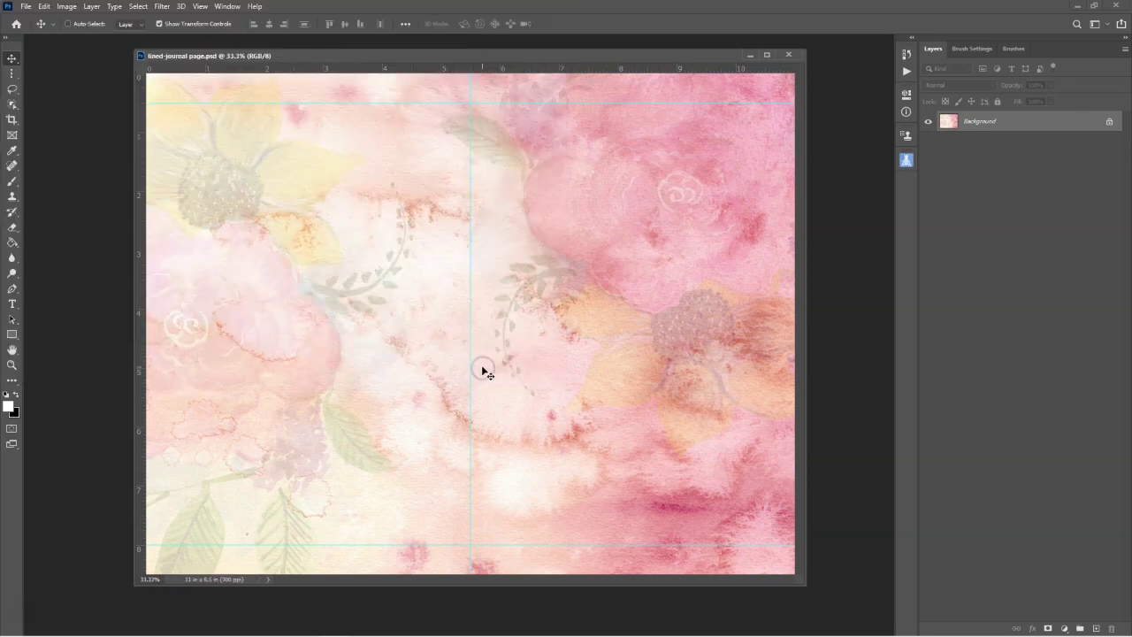
- Reset the foreground and background colours to black and white, and switch from the Rectangle tool to the Line tool
key(d)
click(295, 258)
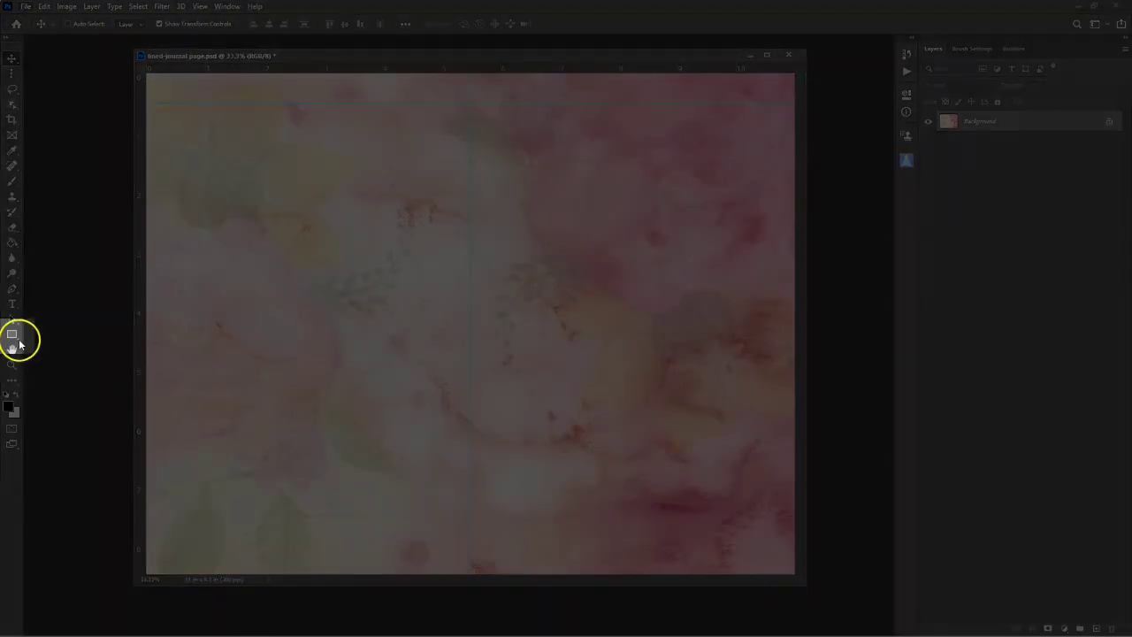
click(14, 336)
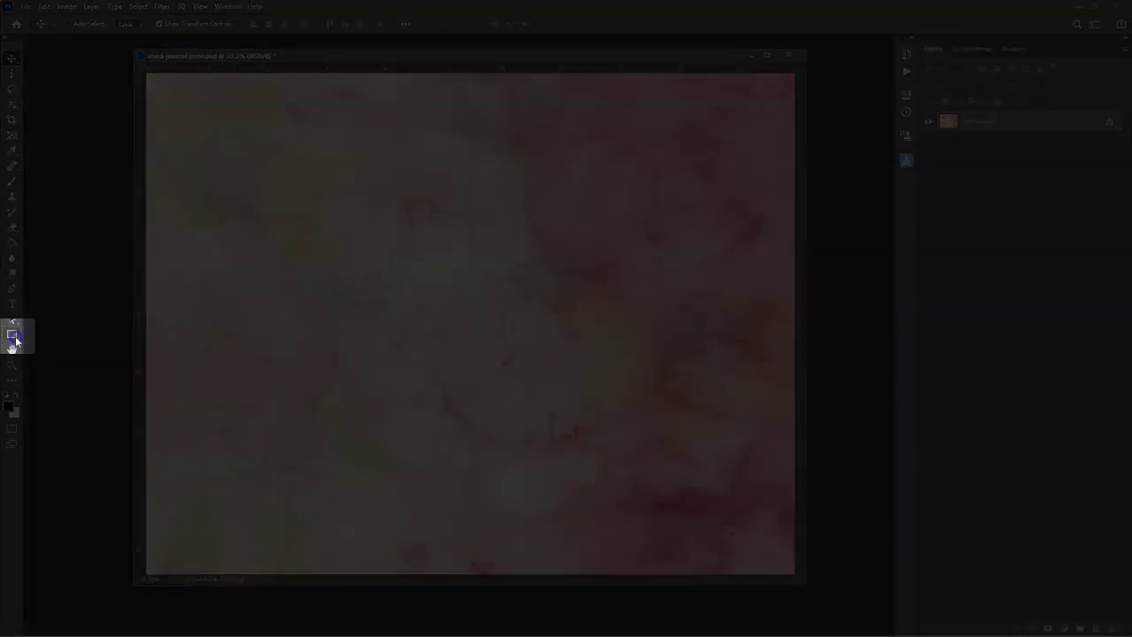
right_click(13, 337)
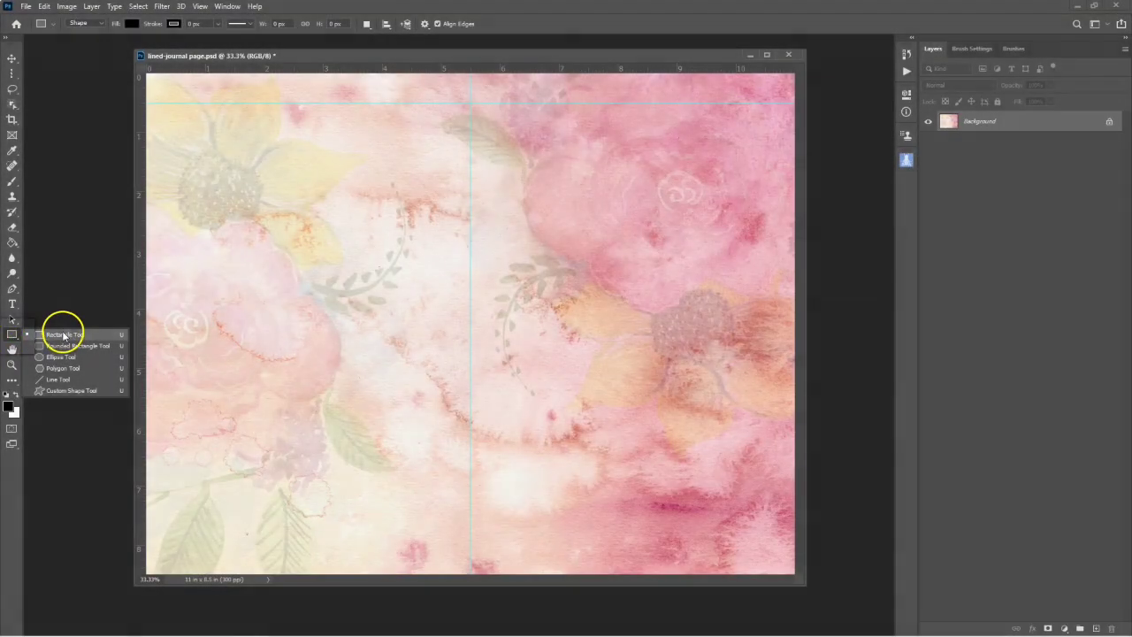
click(69, 380)
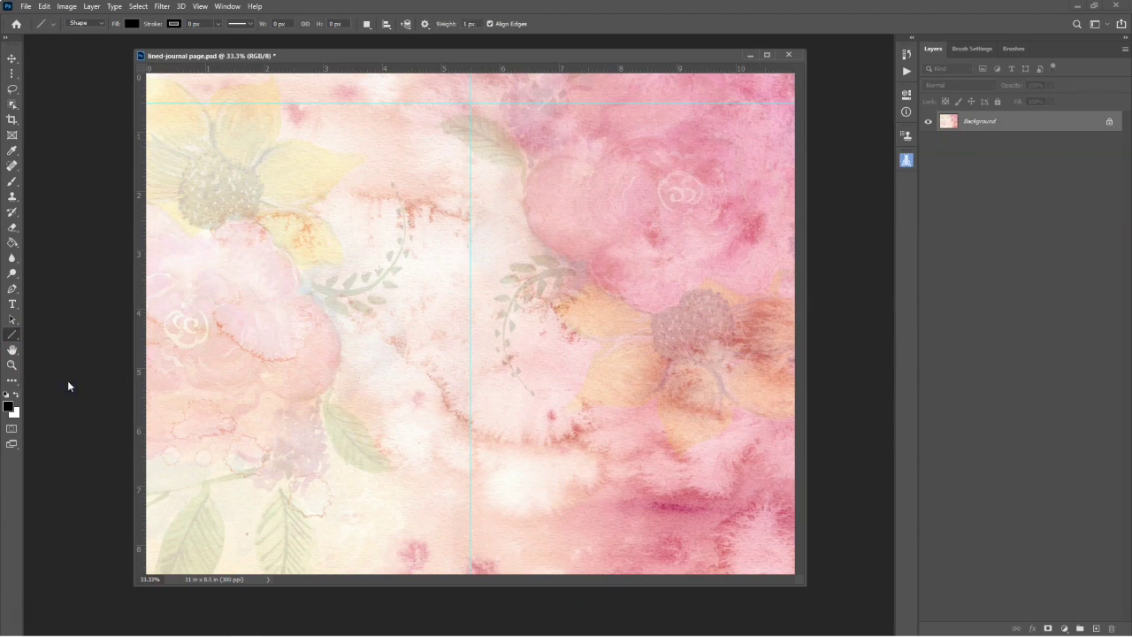
- Confirm black (000000) as the foreground colour and keep the line weight at 1 px
click(17, 395)
click(17, 395)
click(9, 407)
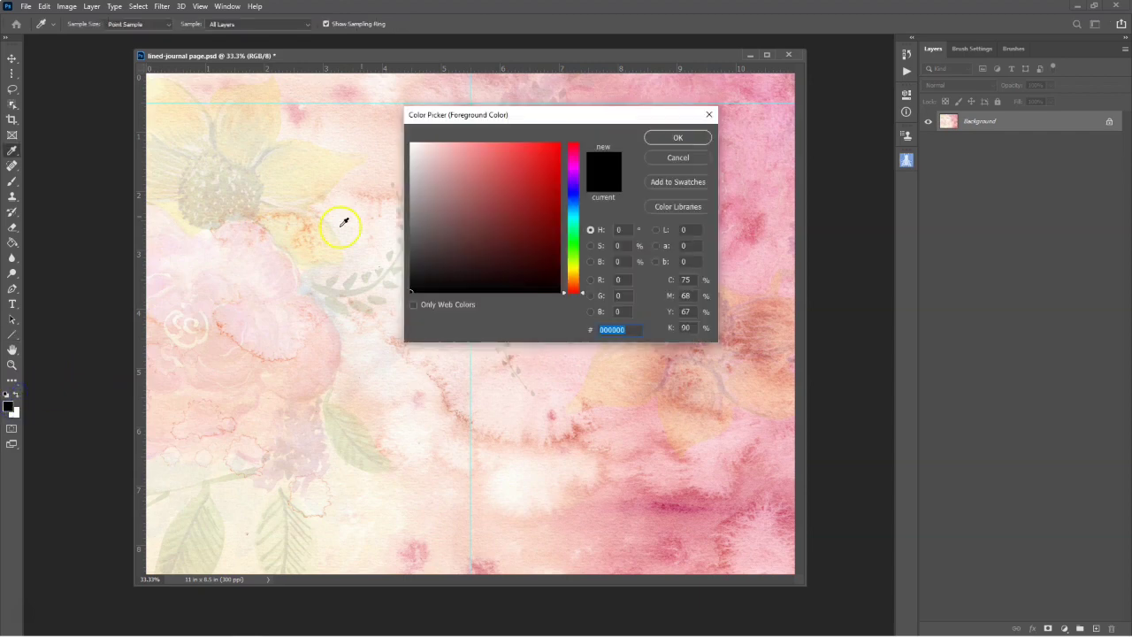
click(678, 137)
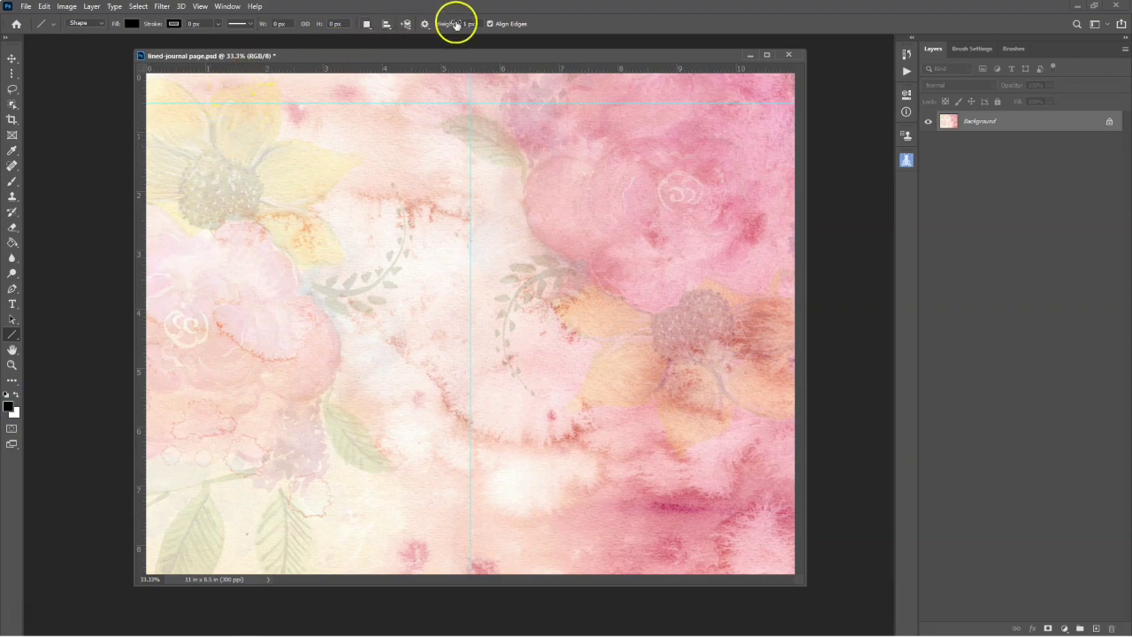
click(471, 23)
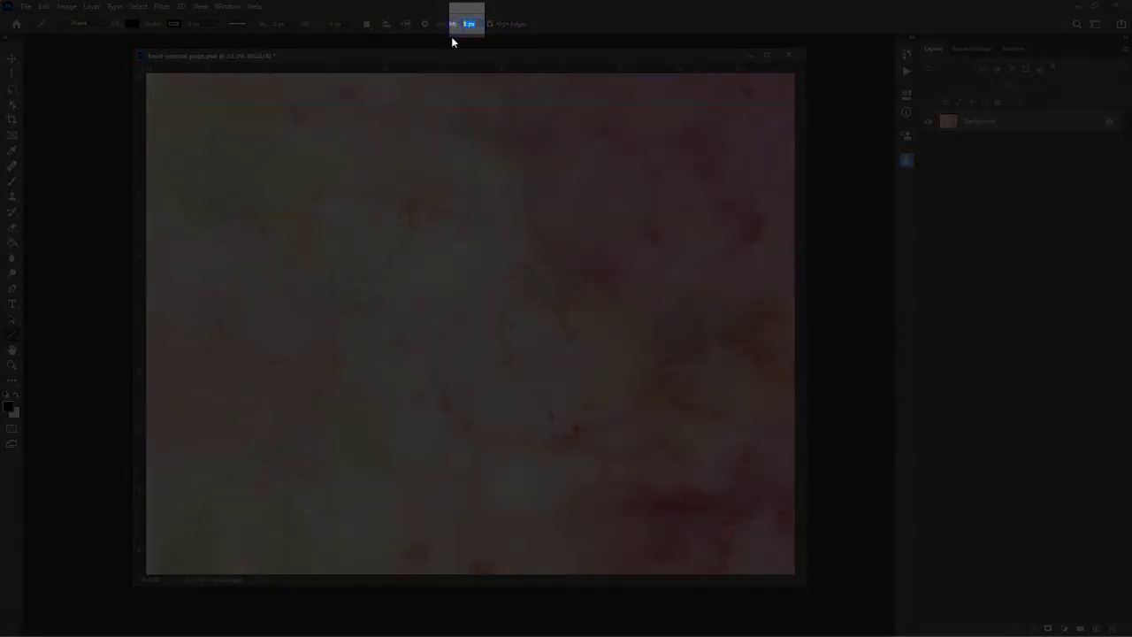
click(461, 39)
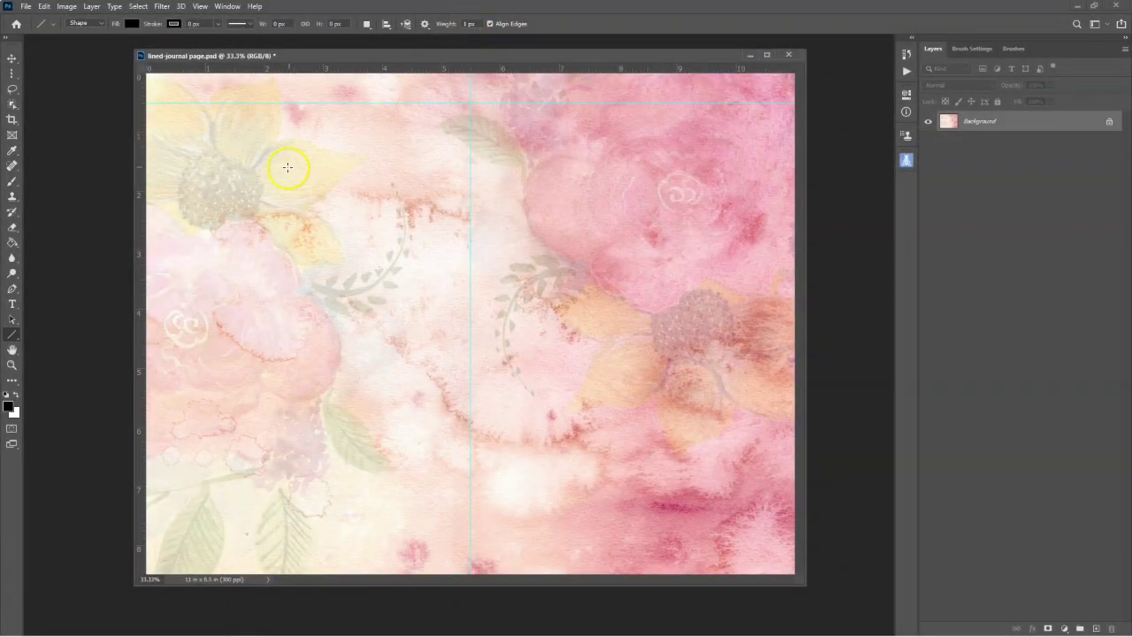
- Draw a straight horizontal line about 3300 px long across the full page, about 1.2 in below its upper edge, and deselect it
scroll(283, 166, down, 1)
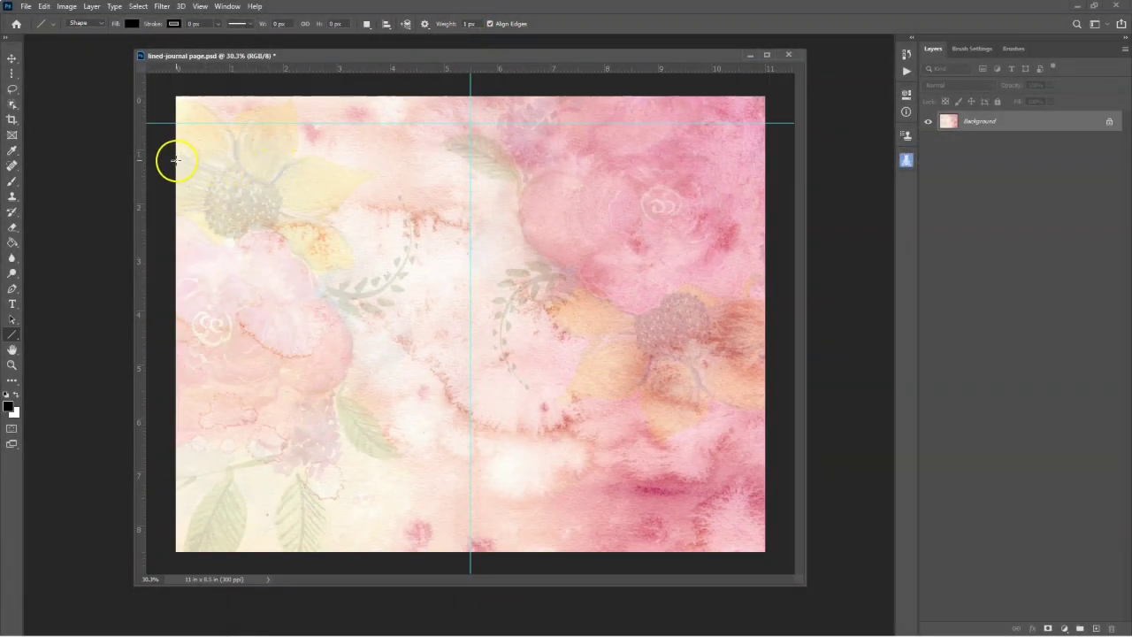
drag(176, 161, 765, 179)
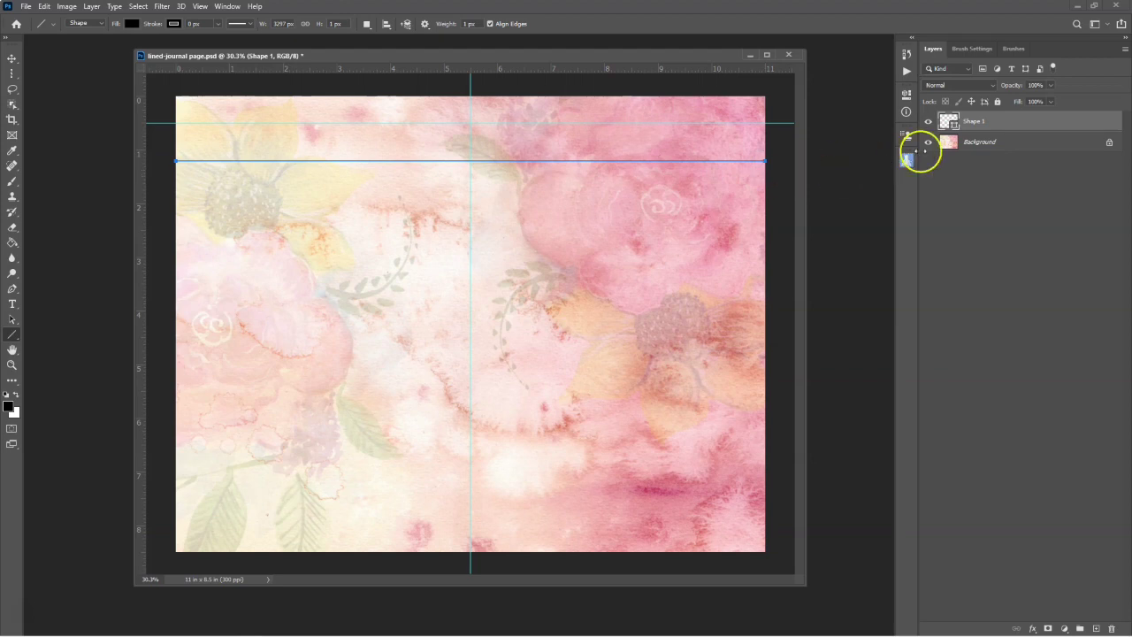
click(949, 143)
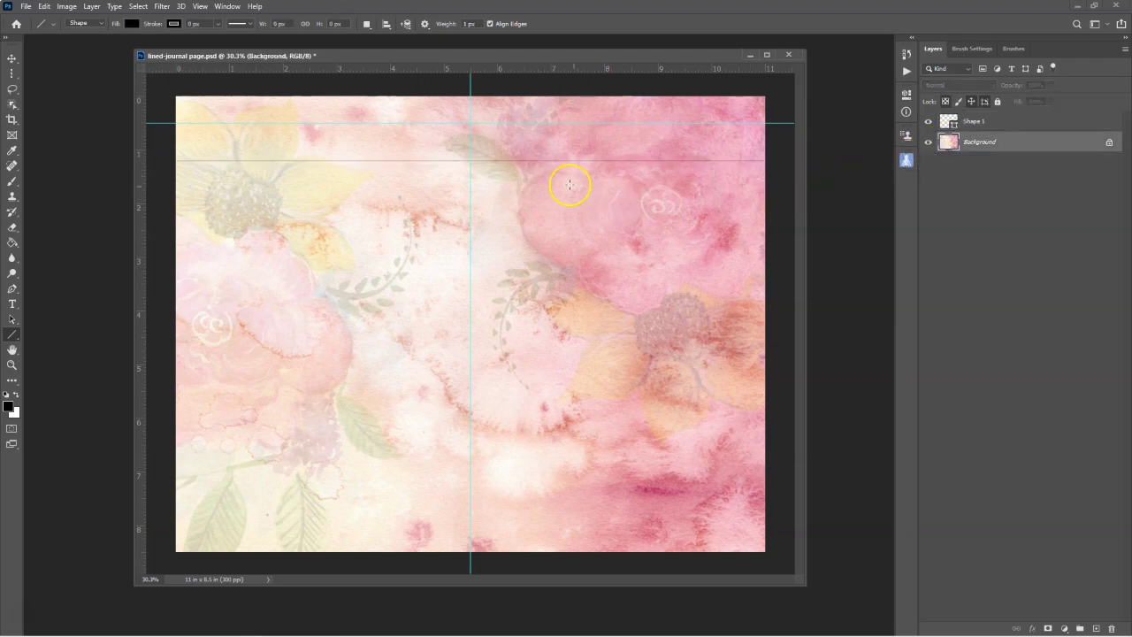
- Select the Shape 1 line layer and nudge the line up with the Move tool onto the upper horizontal guide
scroll(490, 172, up, 2)
scroll(491, 168, up, 2)
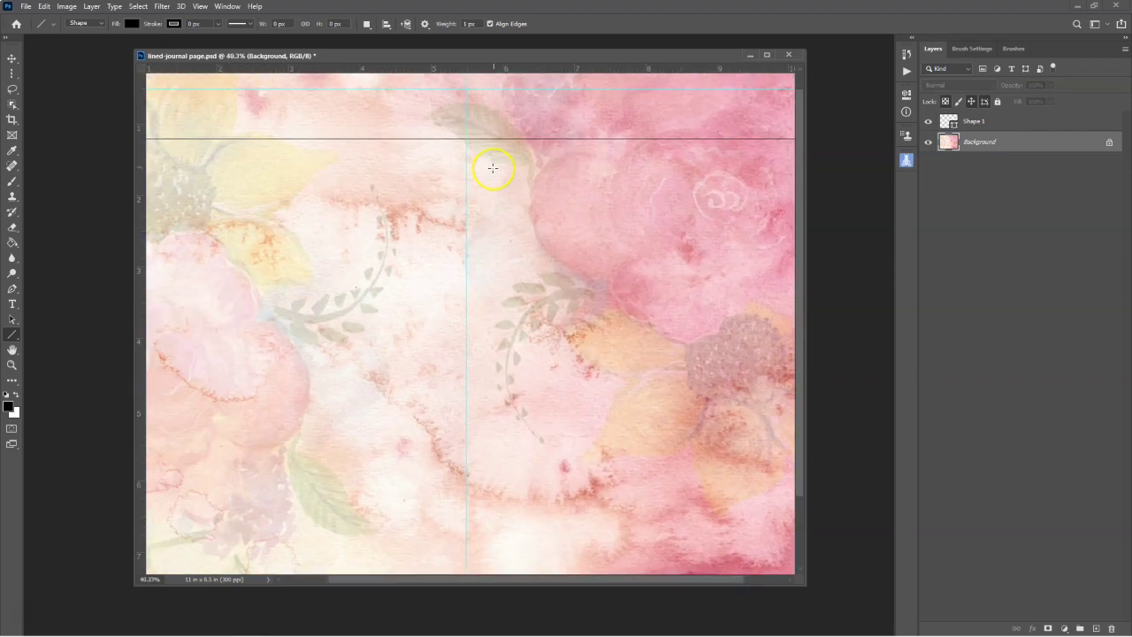
scroll(497, 163, up, 1)
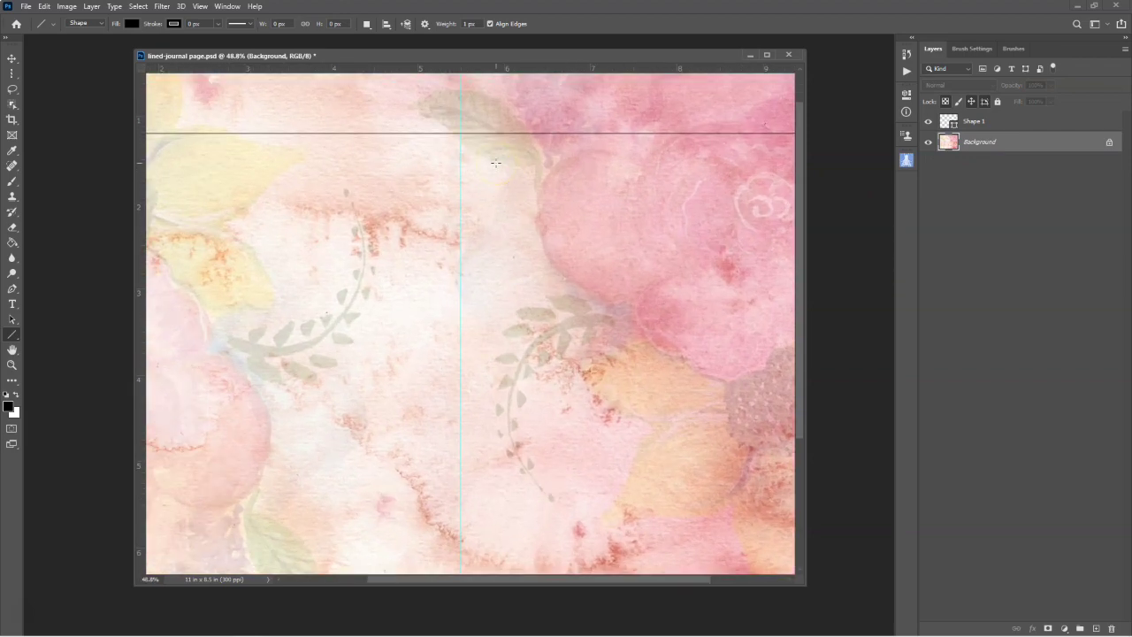
scroll(496, 163, down, 2)
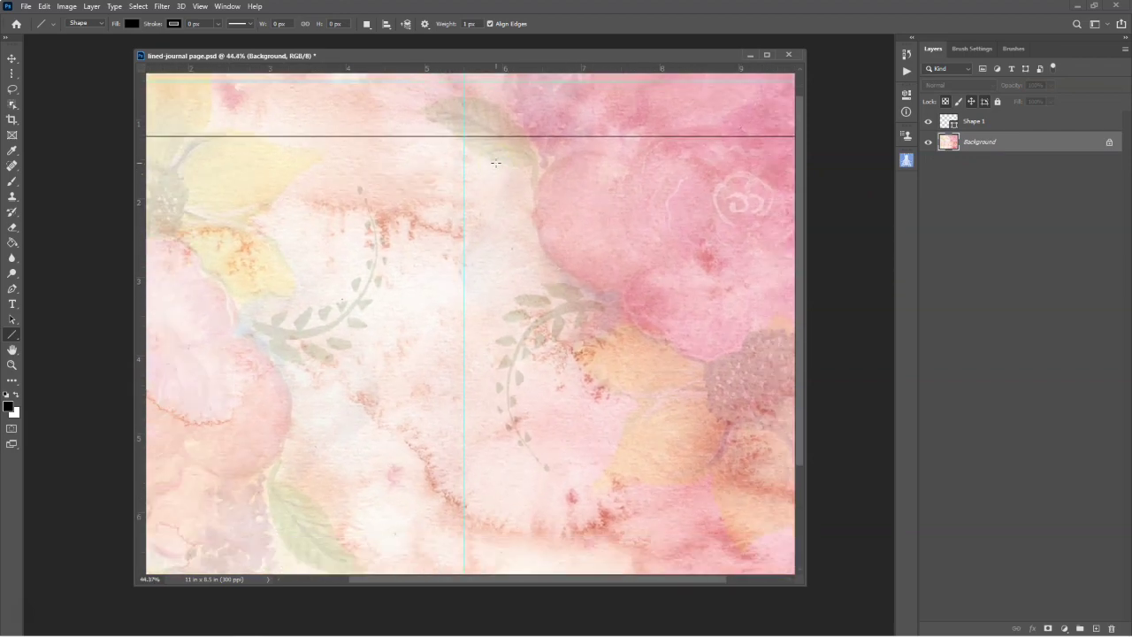
key(v)
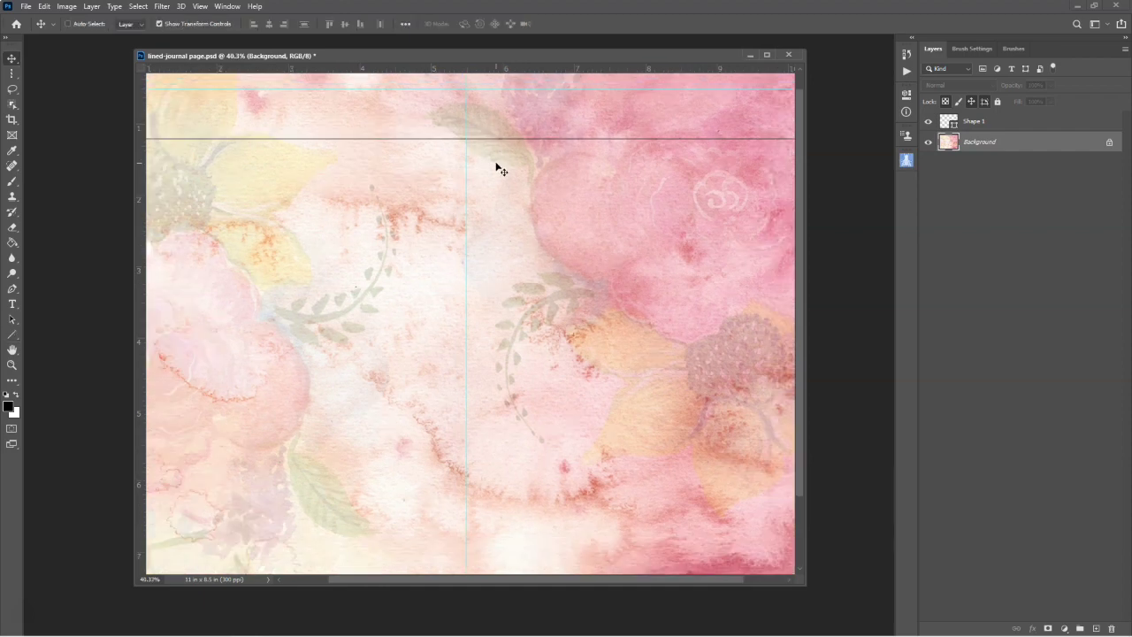
click(982, 126)
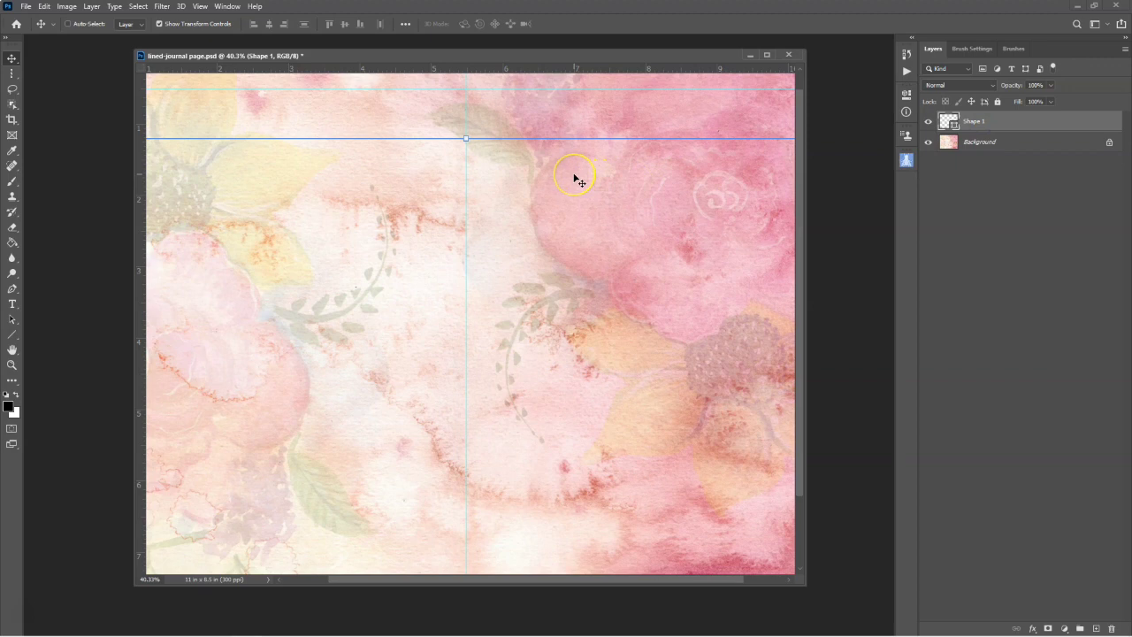
key(shift+Up)
key(shift+Up)
key(shift+Up)
key(shift+Up)
key(shift+Up)
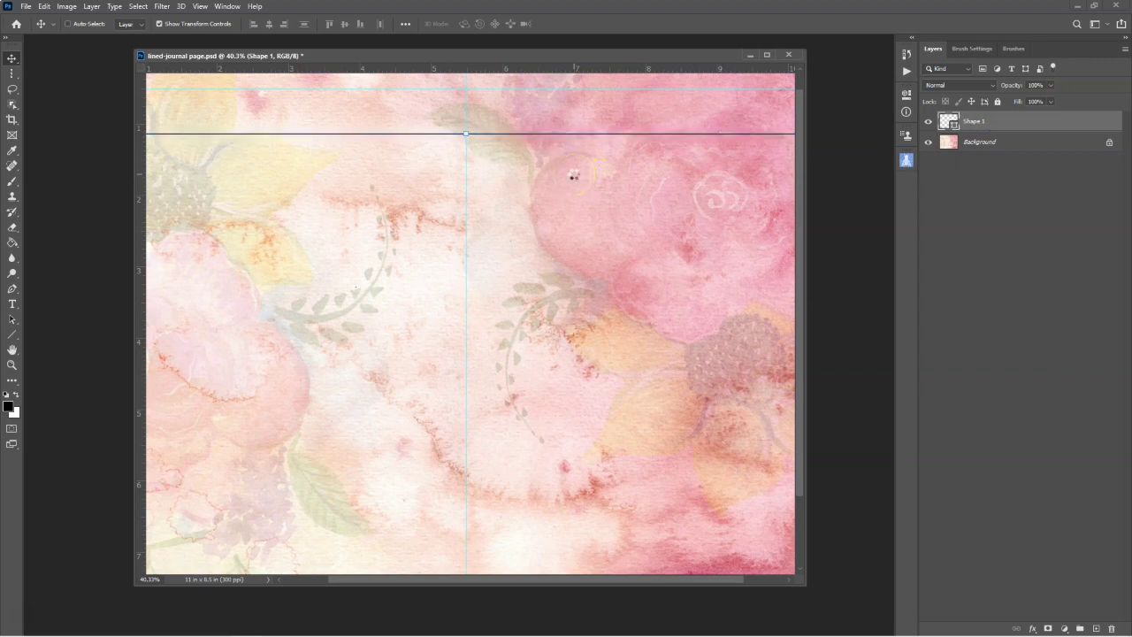
key(shift+Up)
key(shift+Up)
key(shift+Up)
key(shift+Up)
key(shift+Up)
key(shift+Up)
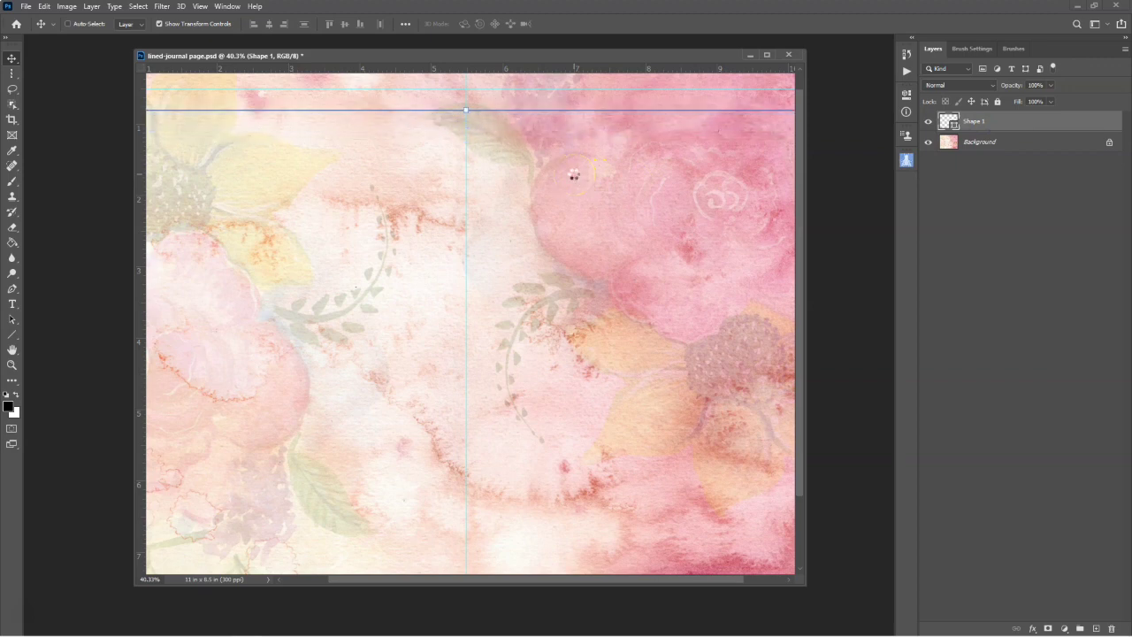
key(shift+Up)
key(shift+Up)
key(shift+Up)
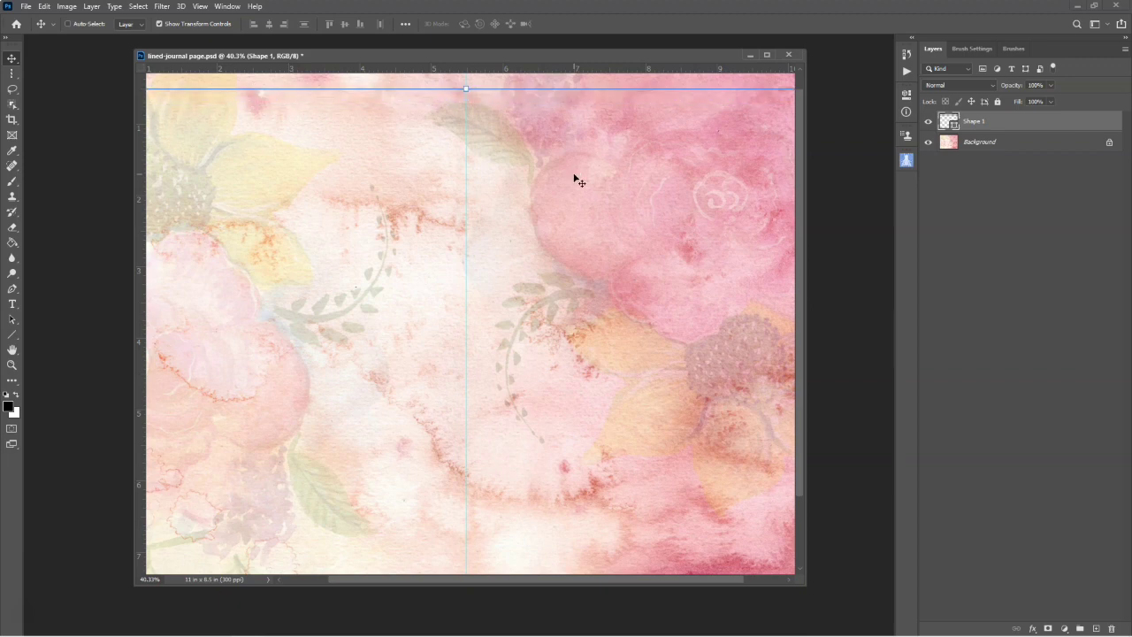
- Select the Background layer and hide the guides to inspect the line at the upper margin
click(955, 147)
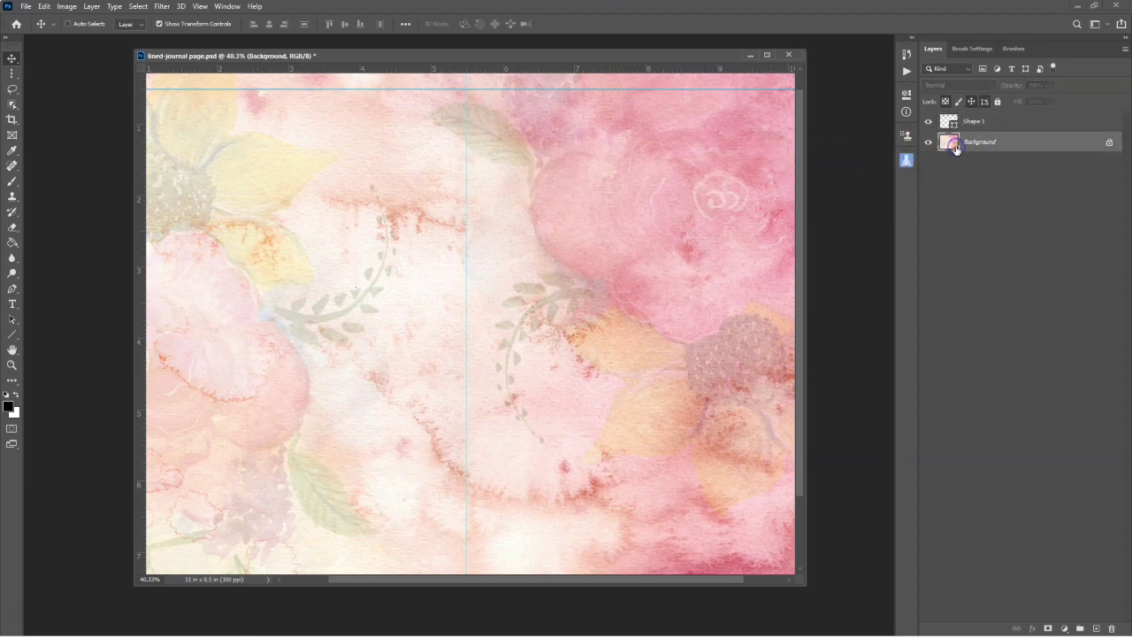
click(593, 166)
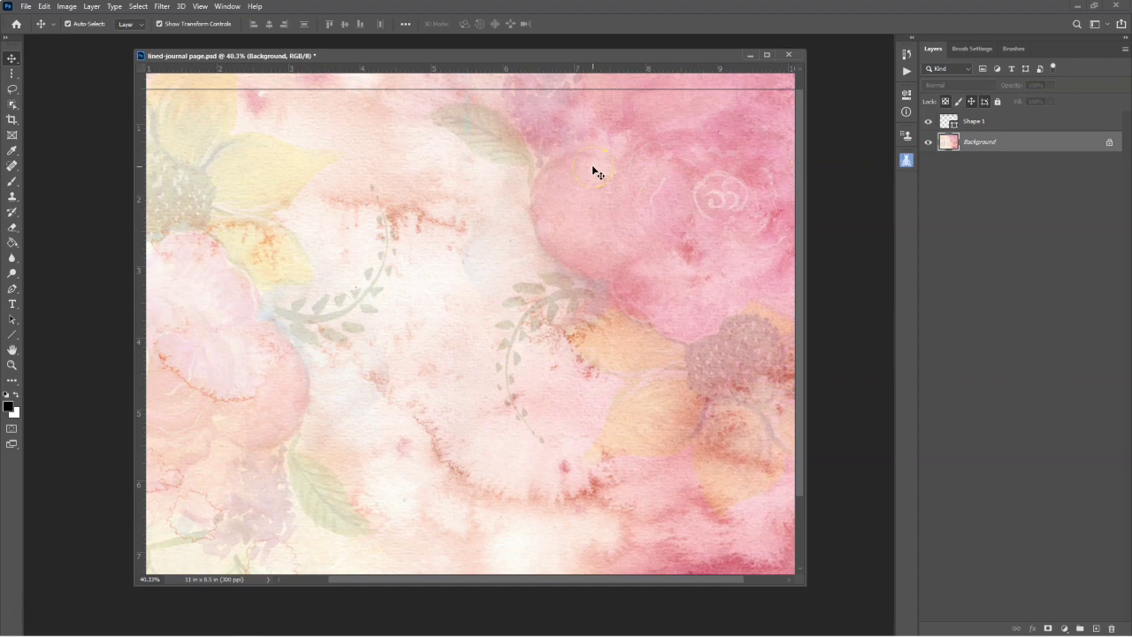
ctrl+alt+click(592, 165)
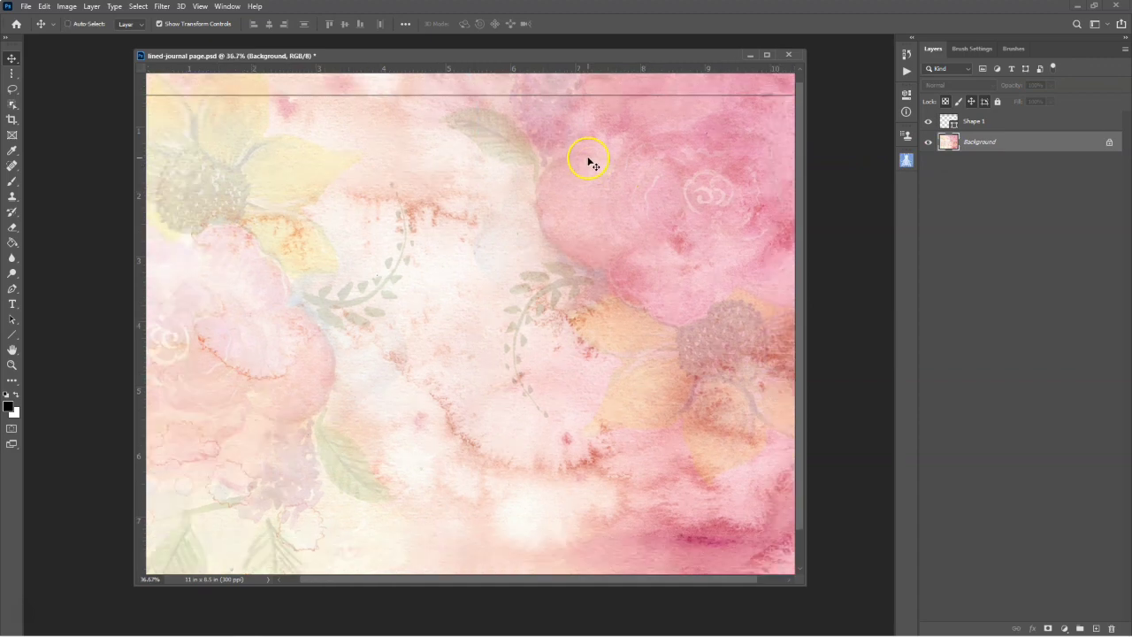
- Toggle the guides on and off to compare the ruled line with the upper horizontal guide
ctrl+alt+click(592, 165)
key(ctrl+plus)
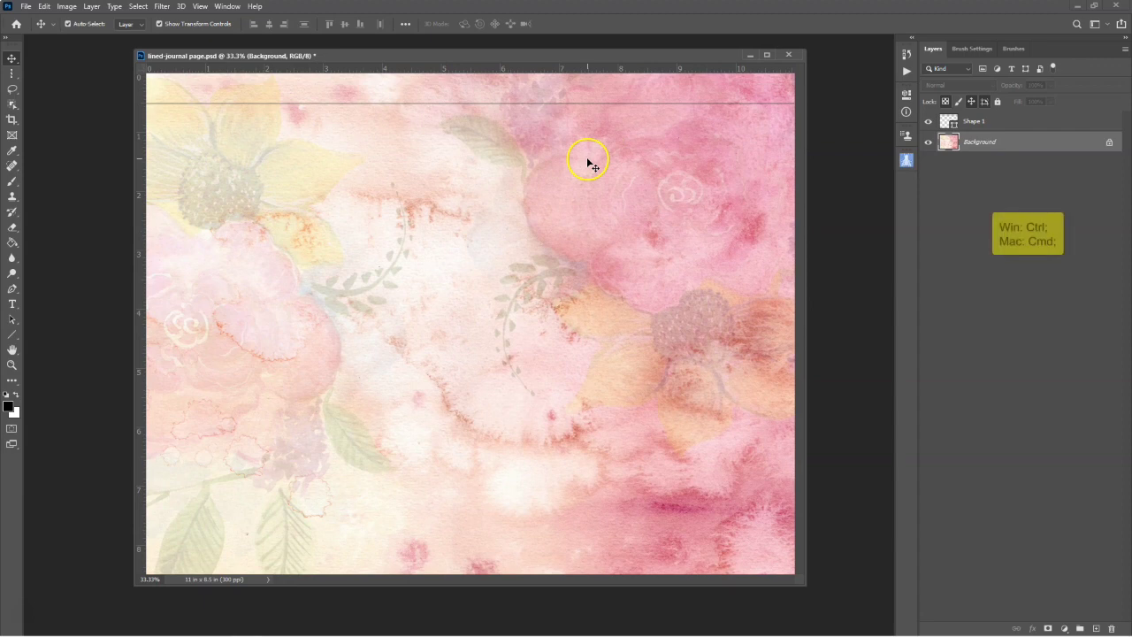
key(ctrl+semicolon)
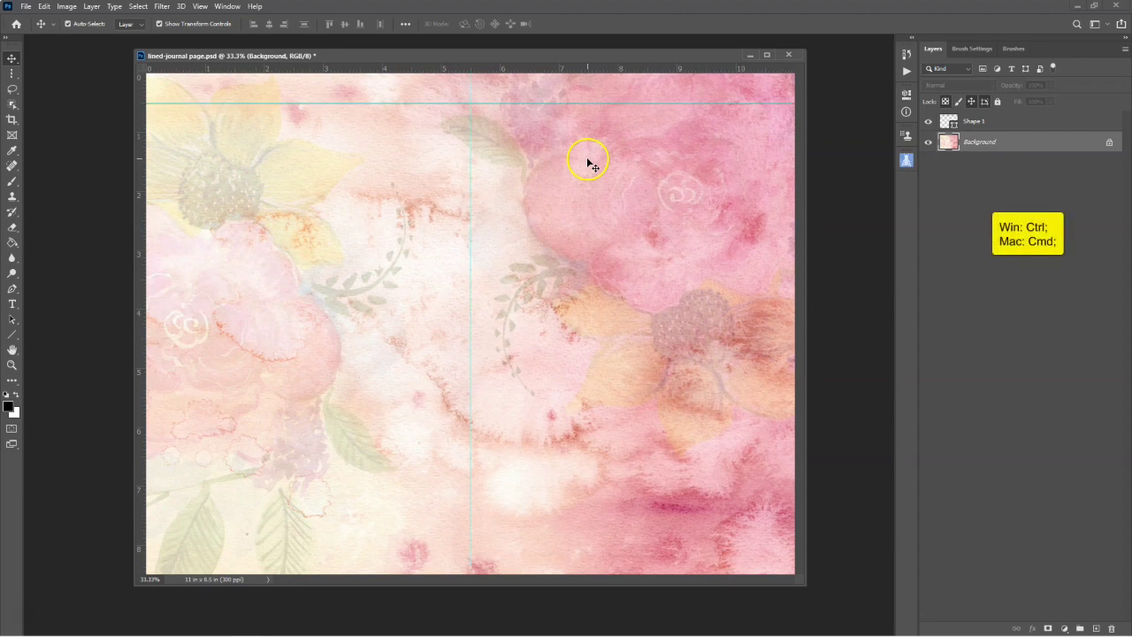
key(ctrl+semicolon)
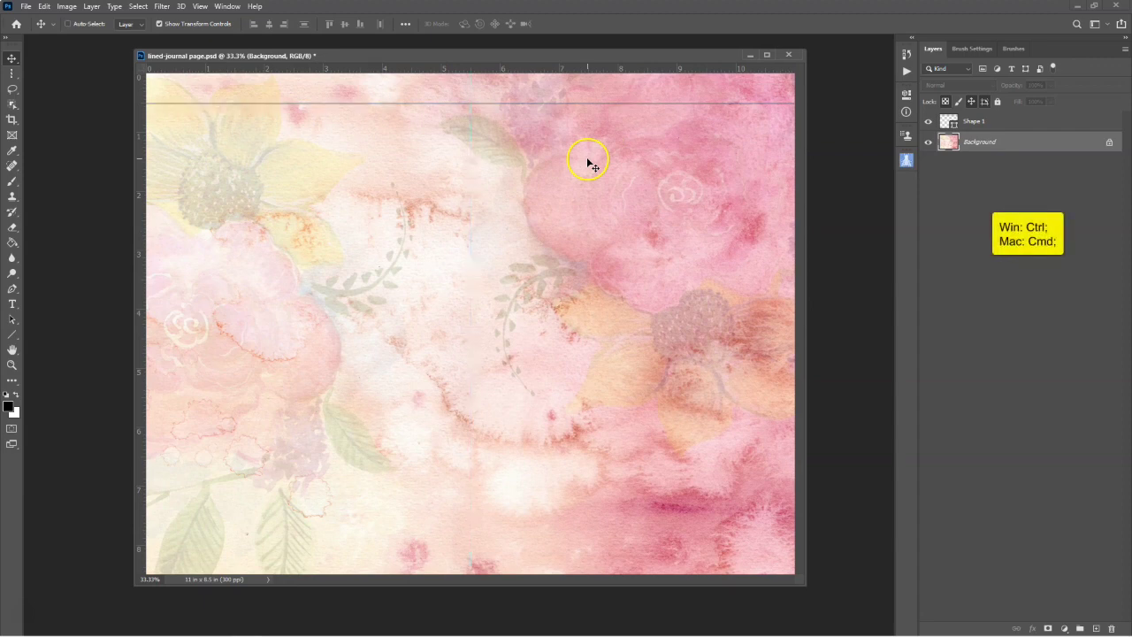
- Select the Shape 1 line layer and duplicate it 21 times, up to Shape 1 copy 21
key(alt+bracketright)
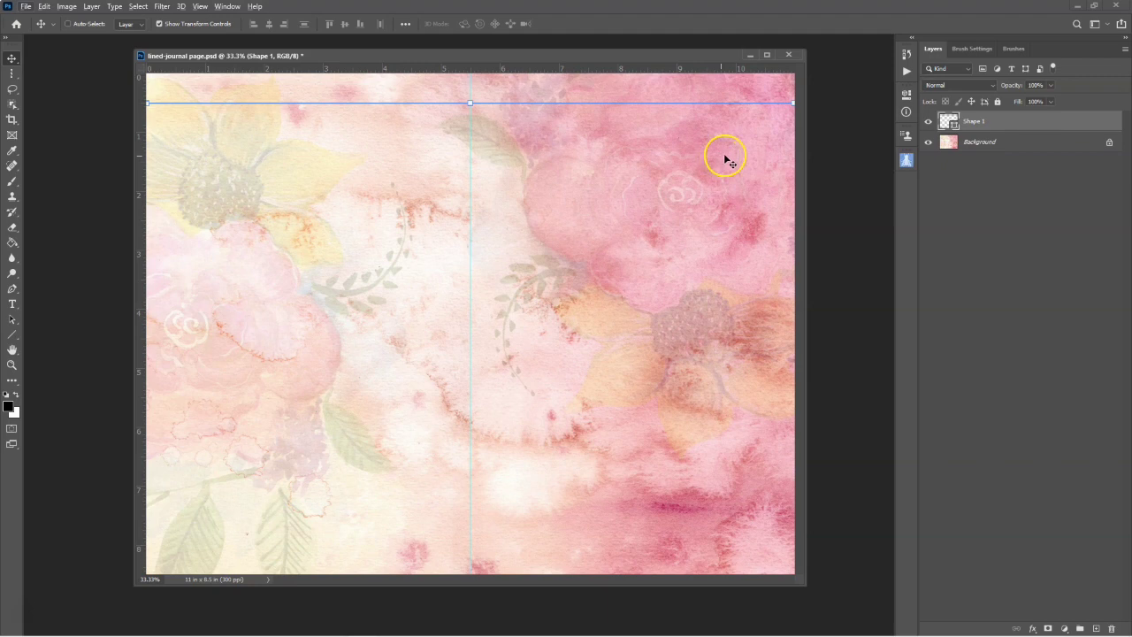
click(990, 127)
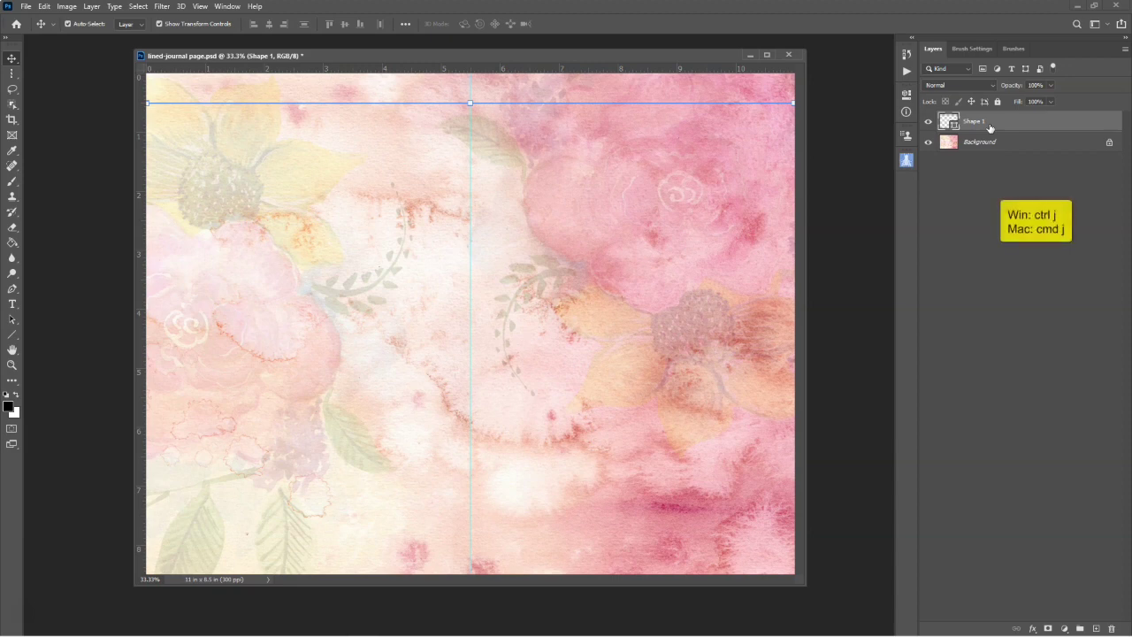
key(ctrl+j)
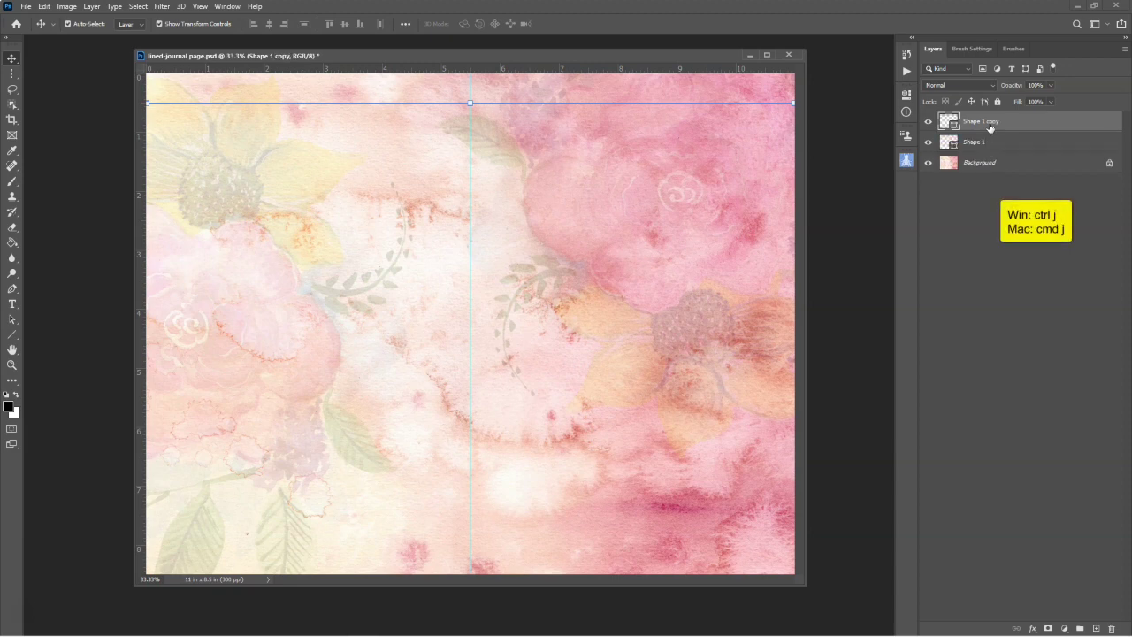
key(ctrl+j)
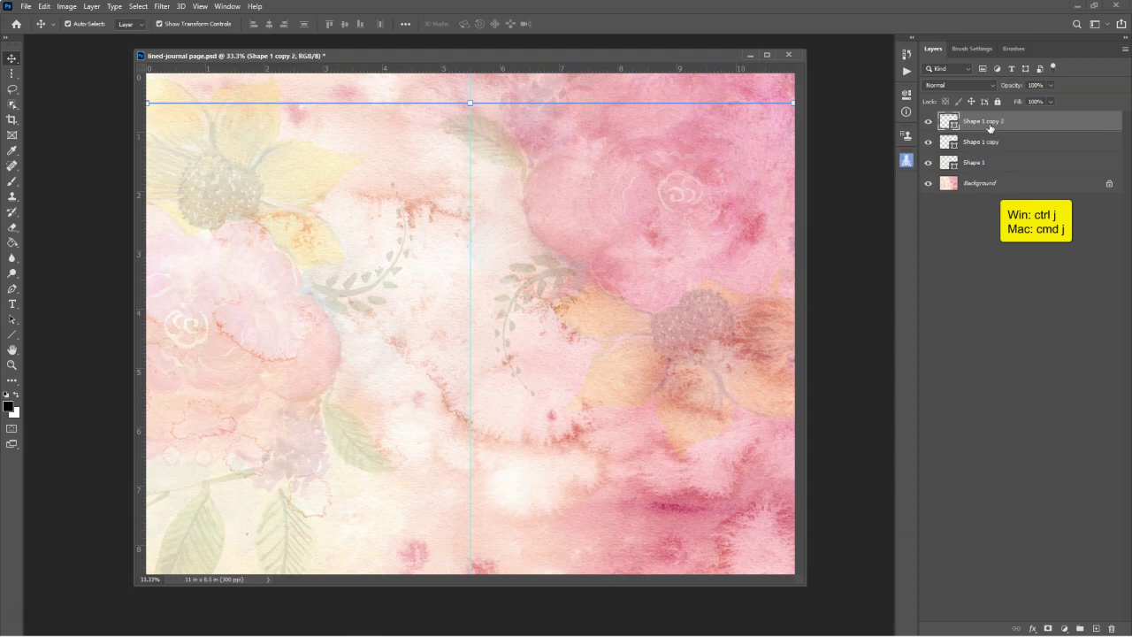
key(ctrl+j)
key(ctrl+j)
key(ctrl+j)
key(ctrl+j)
key(ctrl+j)
key(ctrl+j)
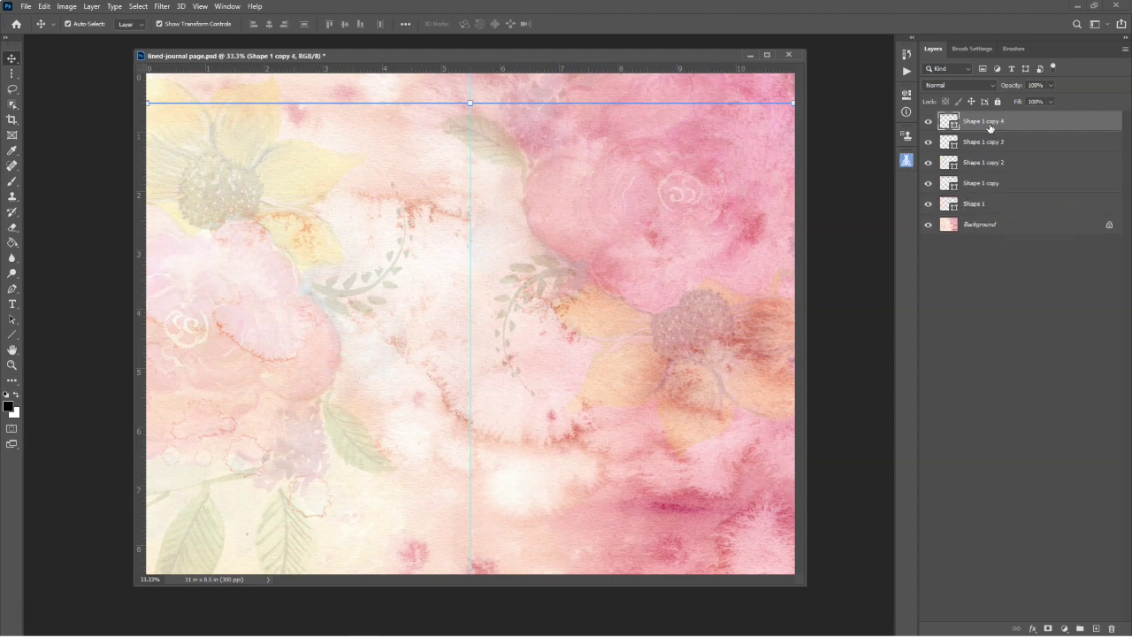
key(ctrl+j)
key(ctrl+j)
key(ctrl+j)
key(ctrl+j)
key(ctrl+j)
key(ctrl+j)
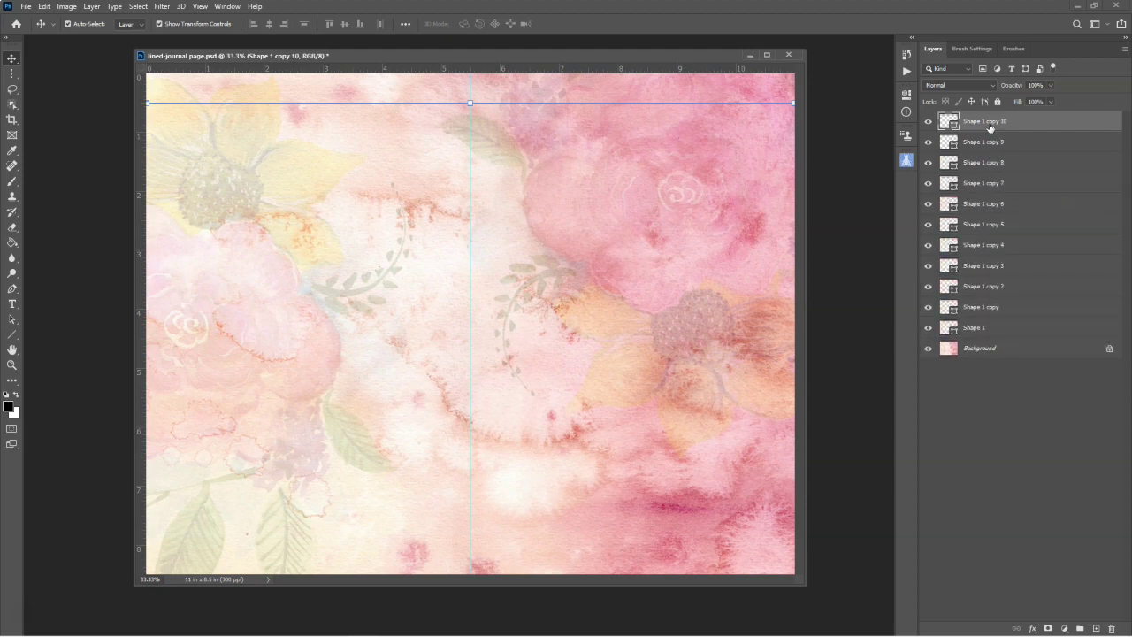
key(ctrl+j)
key(ctrl+j)
key(ctrl+j)
key(ctrl+j)
key(ctrl+j)
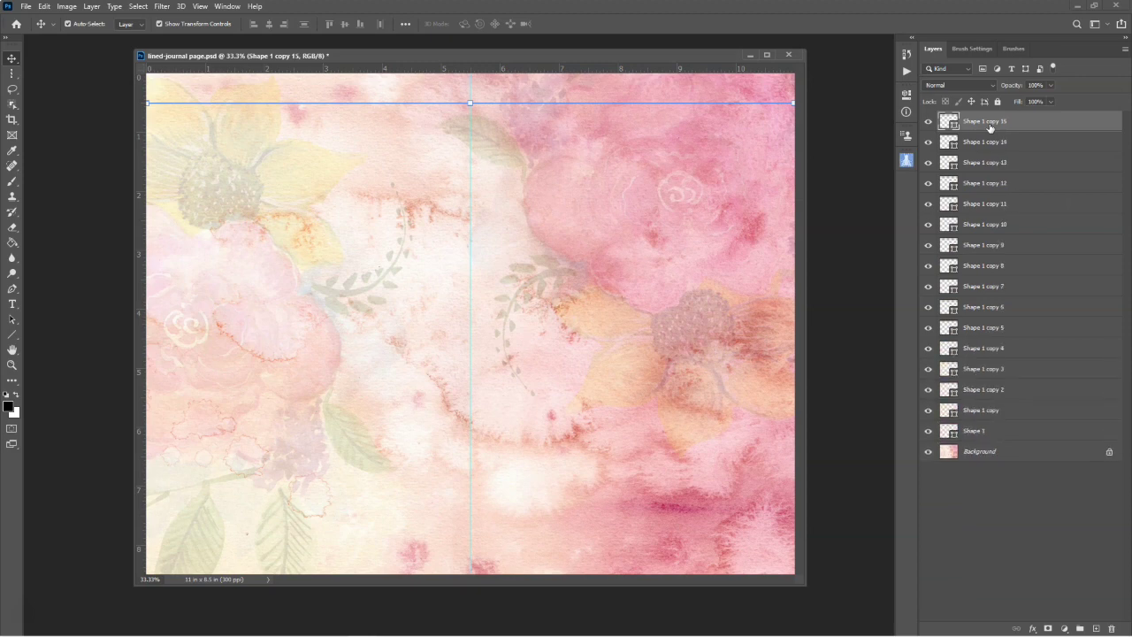
key(ctrl+j)
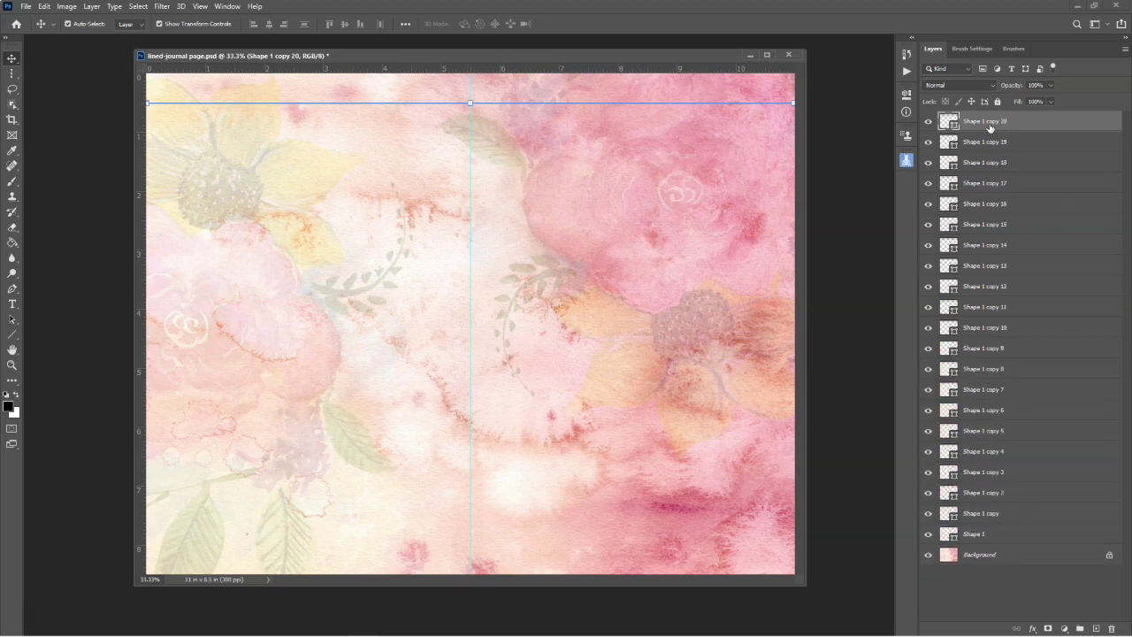
key(ctrl+j)
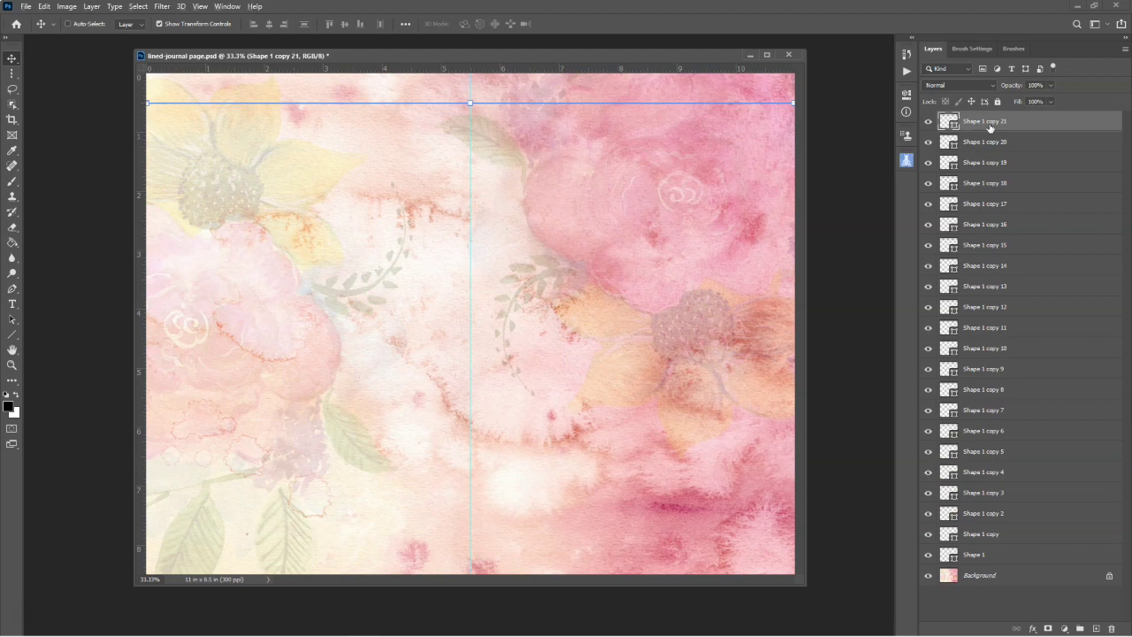
- Group all the line layers from Shape 1 to Shape 1 copy 21 and name the group Lines
click(1046, 129)
shift+click(1036, 554)
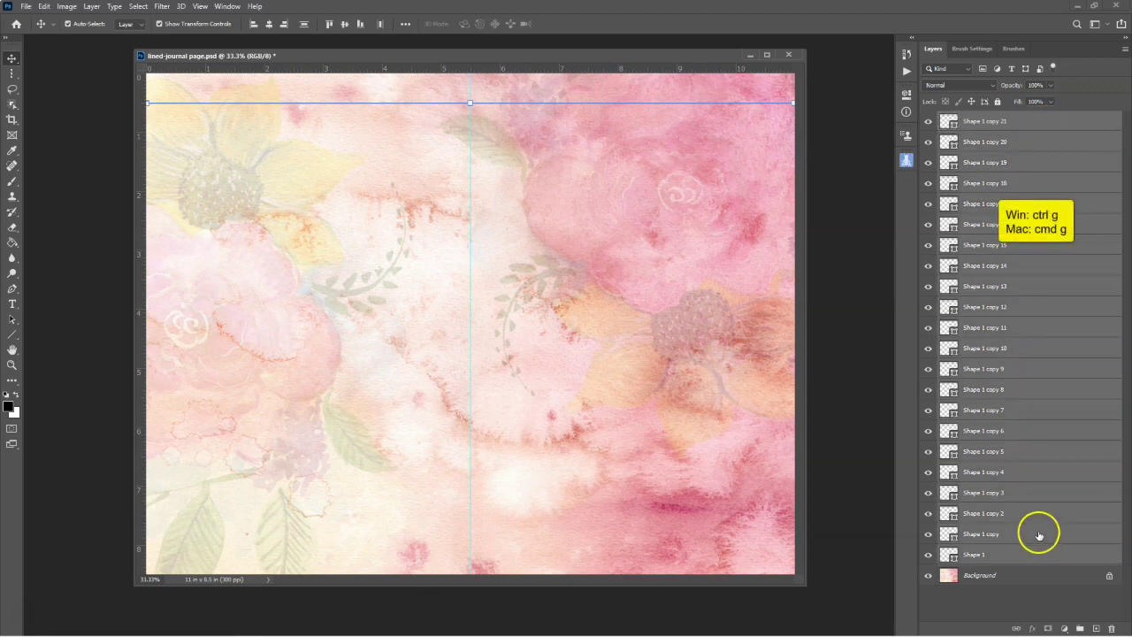
key(ctrl+g)
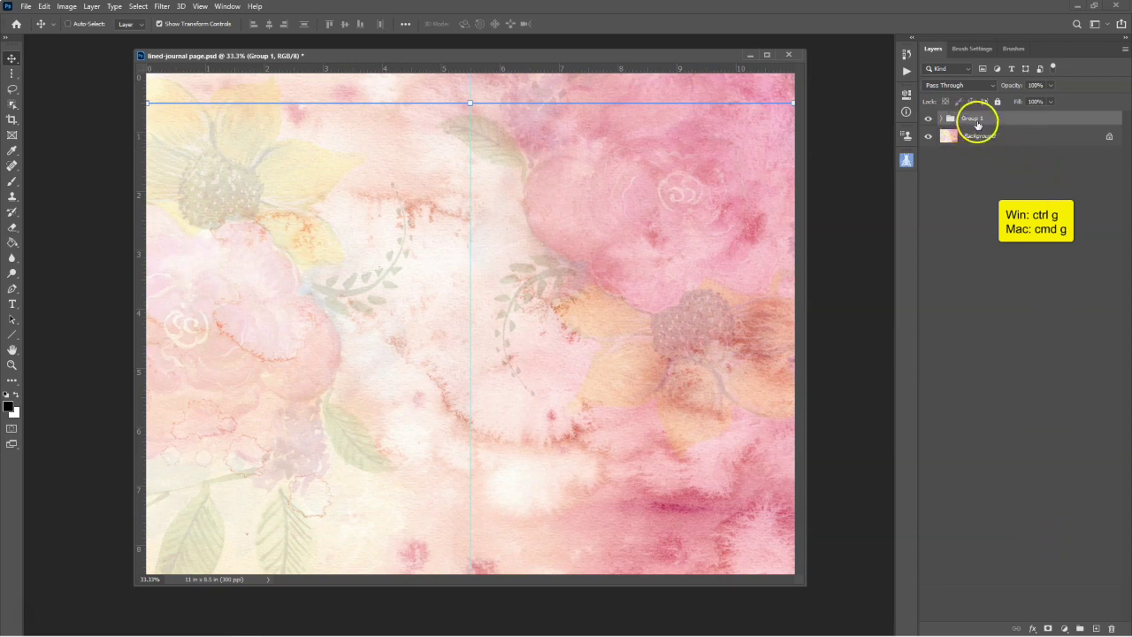
double_click(973, 117)
text(Lines)
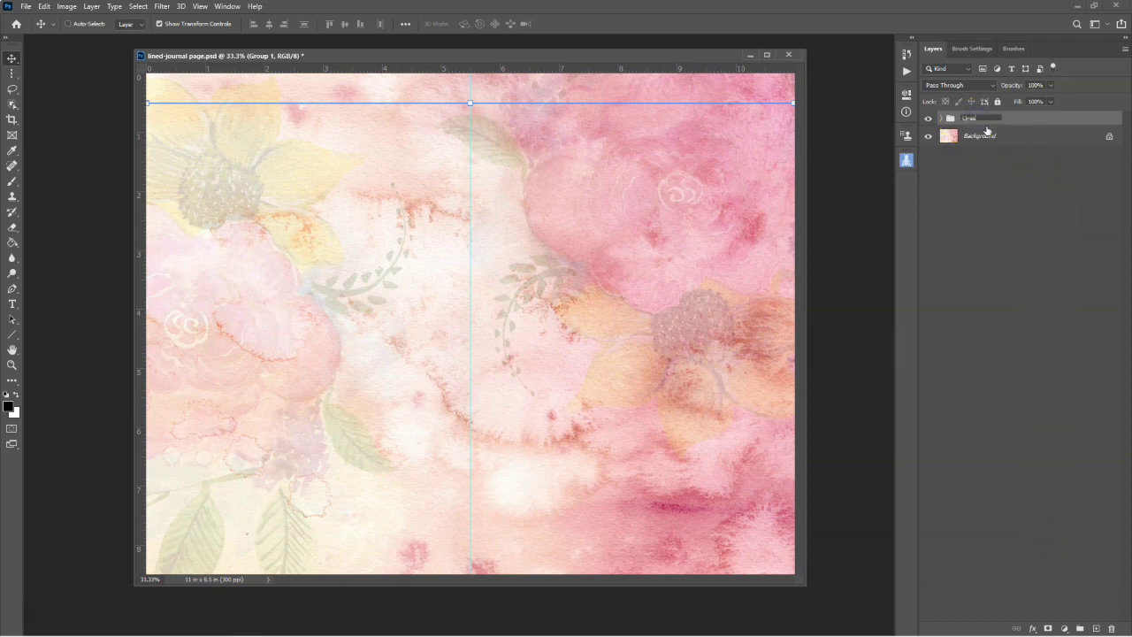
key(Return)
- Expand the Lines group and move the Shape 1 copy 21 line straight down onto the lower horizontal guide
click(942, 118)
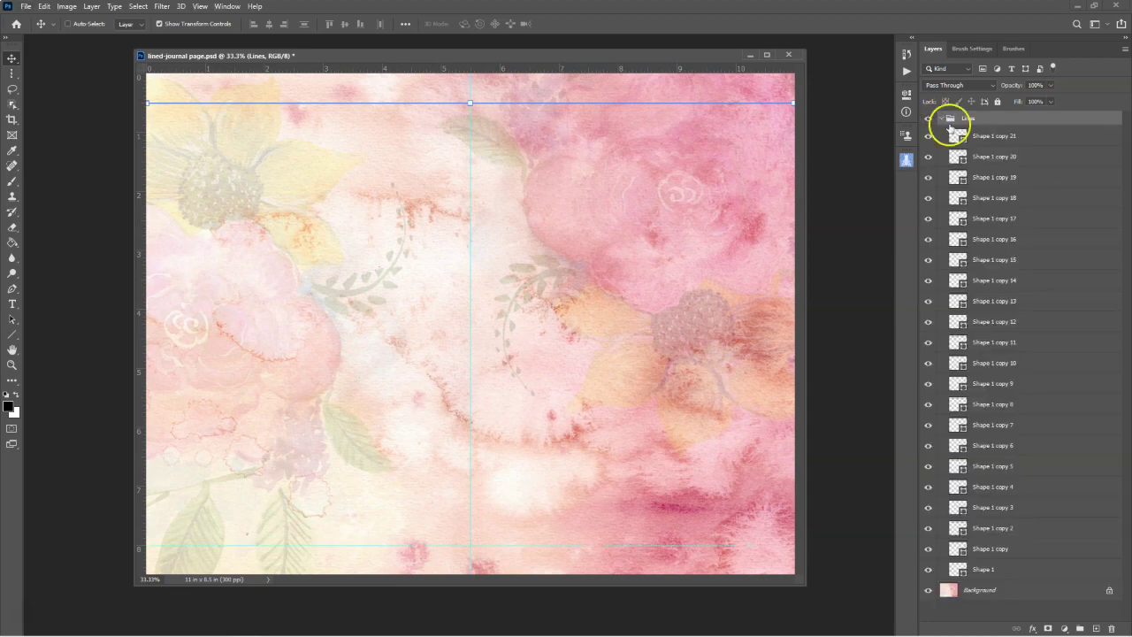
click(1044, 137)
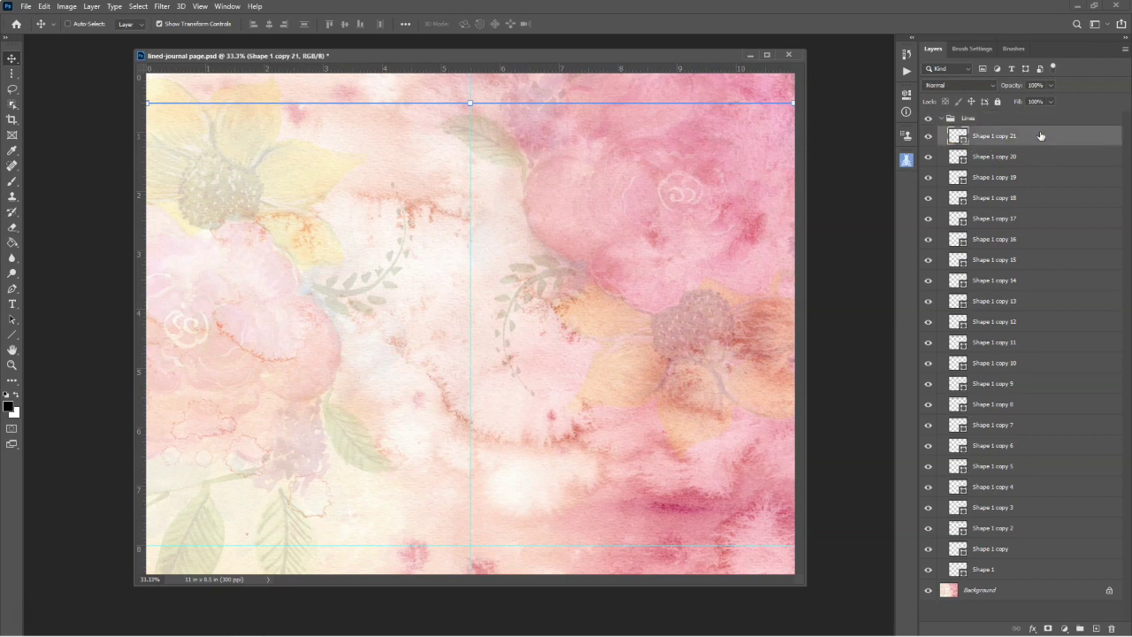
click(942, 118)
click(942, 118)
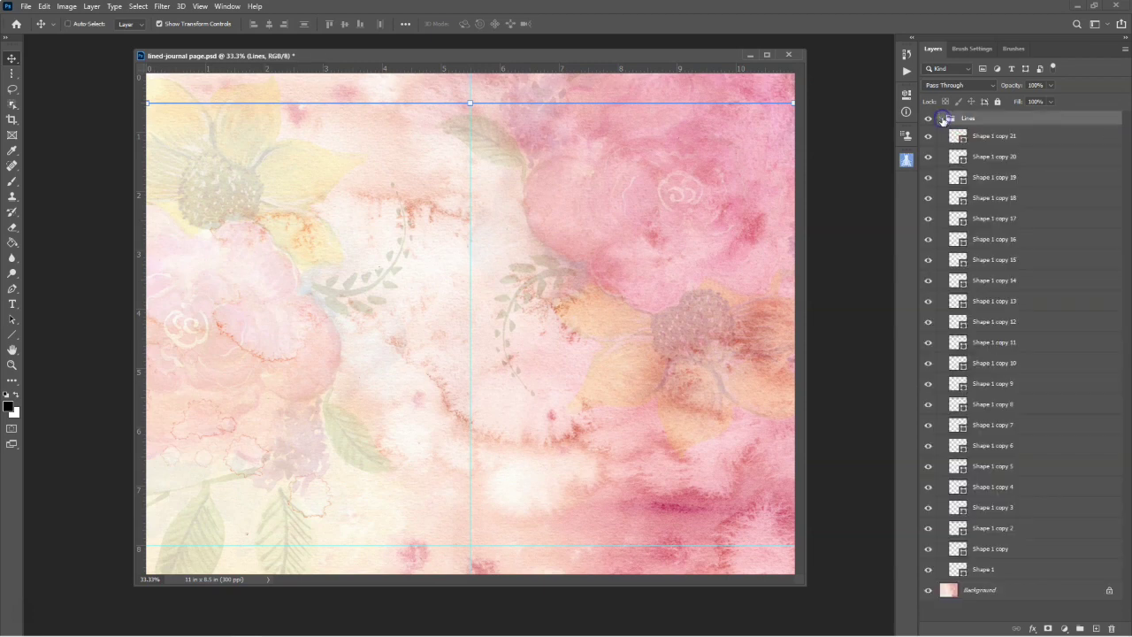
click(1037, 138)
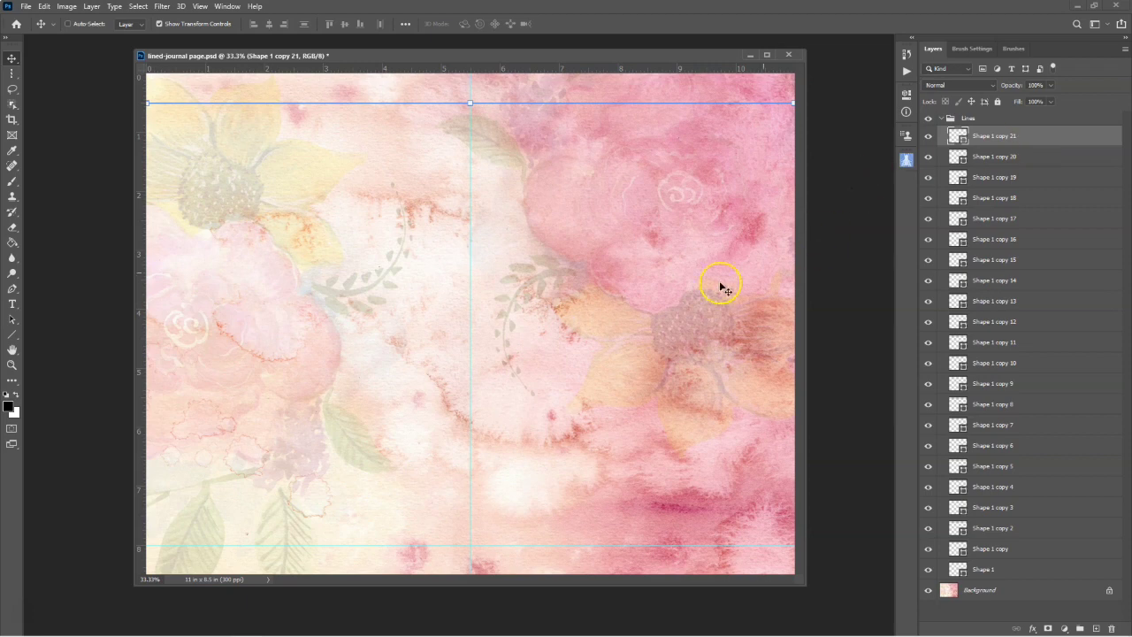
key(shift+Down)
key(shift+Down)
key(shift+Down)
key(shift+Down)
key(shift+Down)
key(shift+Down)
key(shift+Down)
key(shift+Down)
key(shift+Down)
key(shift+Down)
key(shift+Down)
key(shift+Down)
key(shift+Down)
key(shift+Down)
key(shift+Down)
key(shift+Down)
key(shift+Down)
key(shift+Down)
key(shift+Down)
key(shift+Down)
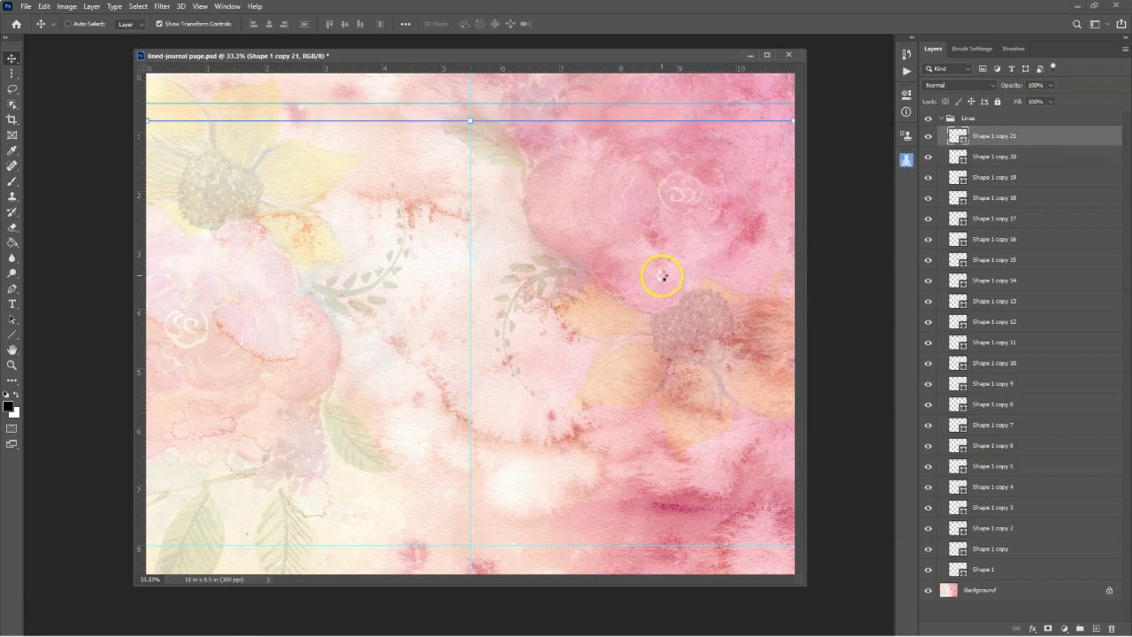
key(shift+Down)
key(shift+Down)
key(shift+Down)
key(shift+Down)
key(shift+Down)
key(shift+Down)
key(shift+Down)
key(shift+Down)
key(shift+Down)
key(shift+Down)
key(shift+Down)
key(shift+Down)
key(shift+Down)
key(shift+Down)
key(shift+Down)
key(shift+Down)
key(shift+Down)
key(shift+Down)
key(shift+Down)
key(shift+Down)
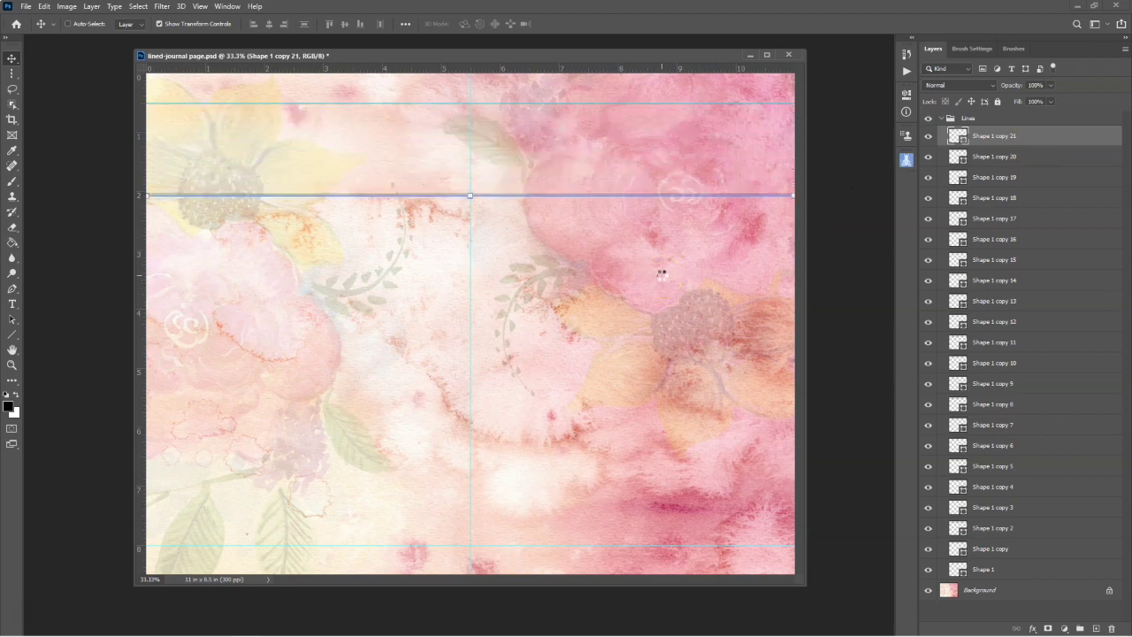
key(shift+Down)
key(shift+Down)
key(shift+Down)
key(shift+Down)
key(shift+Down)
key(shift+Down)
key(shift+Down)
key(shift+Down)
key(shift+Down)
key(shift+Down)
key(shift+Down)
key(shift+Down)
key(shift+Down)
key(shift+Down)
key(shift+Down)
key(shift+Down)
key(shift+Down)
key(shift+Down)
key(shift+Down)
key(shift+Down)
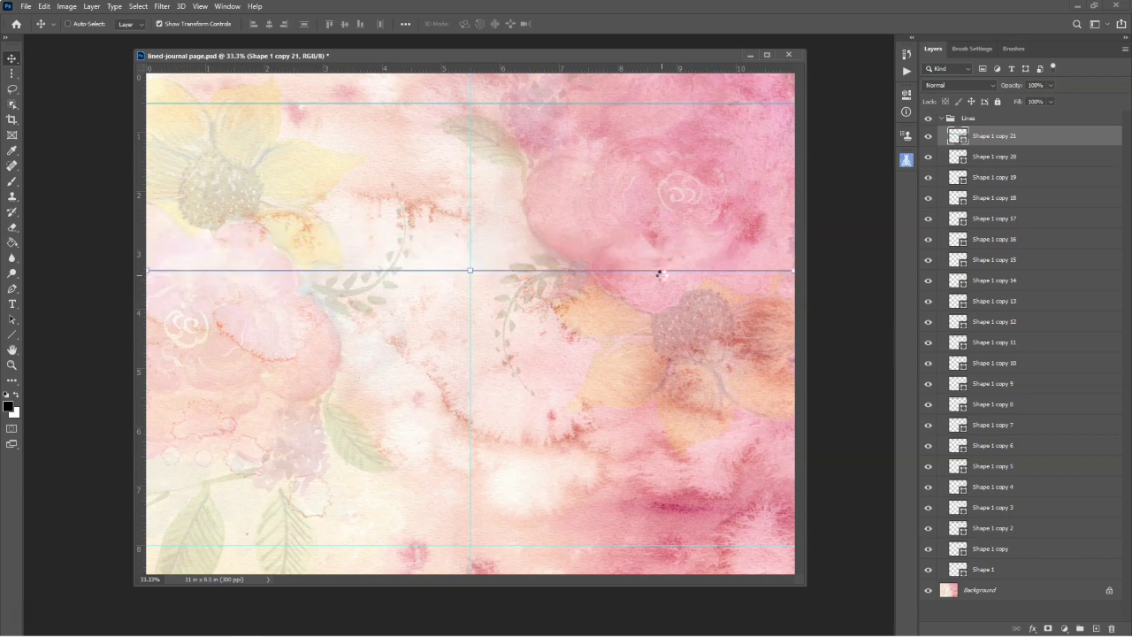
key(shift+Down)
key(shift+Down)
key(shift+Down)
key(shift+Down)
key(shift+Down)
key(shift+Down)
key(shift+Down)
key(shift+Down)
key(shift+Down)
key(shift+Down)
key(shift+Down)
key(shift+Down)
key(shift+Down)
key(shift+Down)
key(shift+Down)
key(shift+Down)
key(shift+Down)
key(shift+Down)
key(shift+Down)
key(shift+Down)
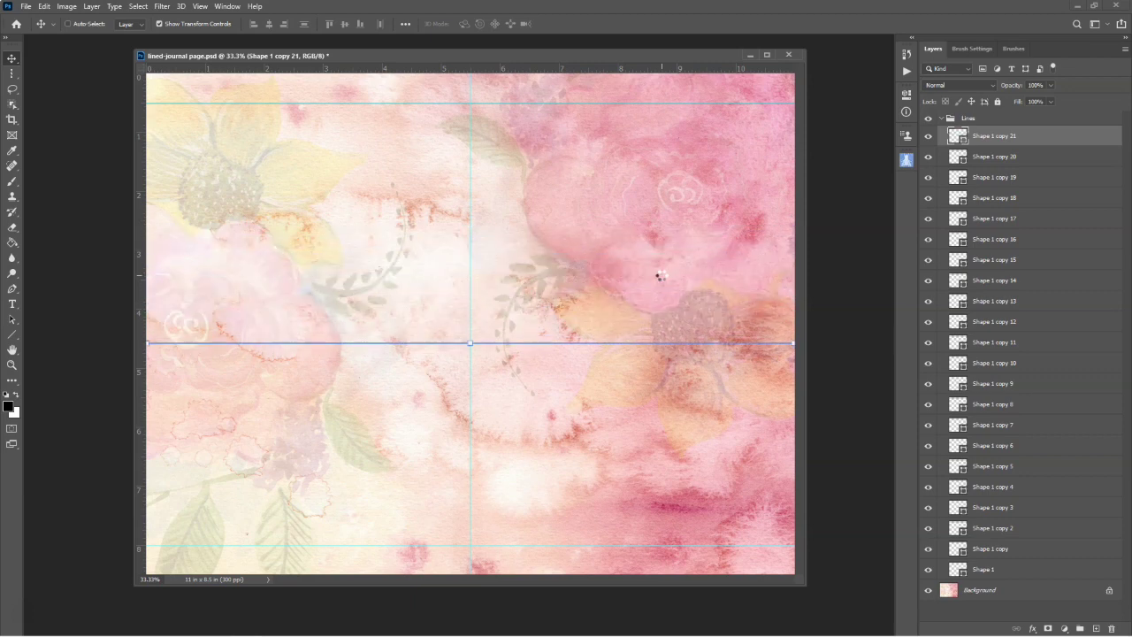
key(shift+Down)
key(shift+Down)
key(shift+Down)
key(shift+Down)
key(shift+Down)
key(shift+Down)
key(shift+Down)
key(shift+Down)
key(shift+Down)
key(shift+Down)
key(shift+Down)
key(shift+Down)
key(shift+Down)
key(shift+Down)
key(shift+Down)
key(shift+Down)
key(shift+Down)
key(shift+Down)
key(shift+Down)
key(shift+Down)
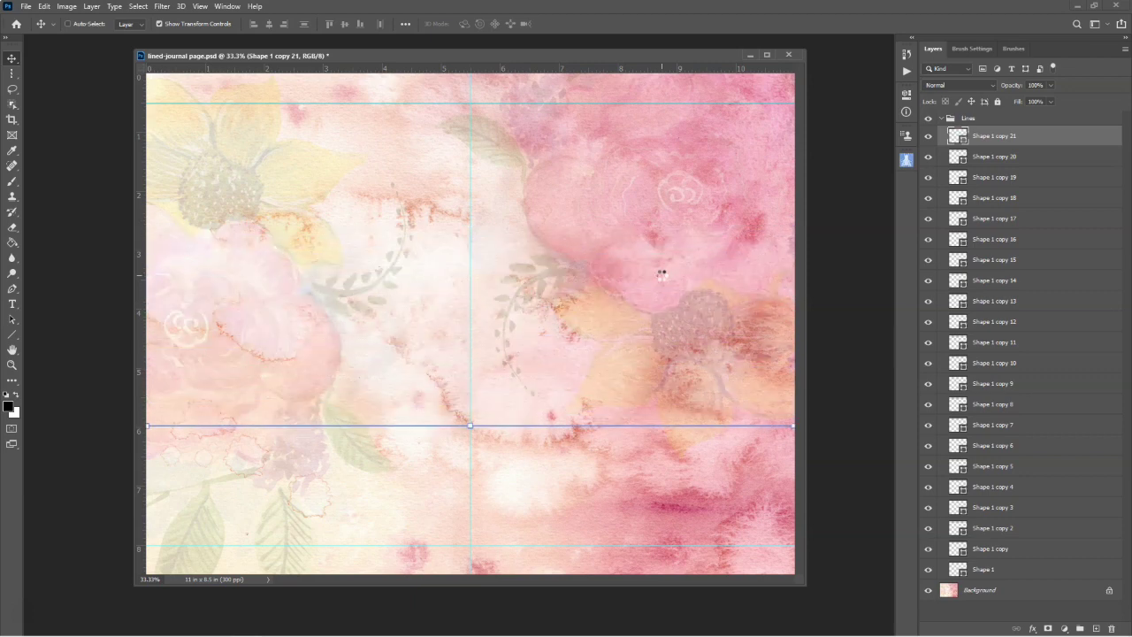
key(shift+Down)
key(shift+Down)
key(shift+Down)
key(shift+Down)
key(shift+Down)
key(shift+Down)
key(shift+Down)
key(shift+Down)
key(shift+Down)
key(shift+Down)
key(shift+Down)
key(shift+Down)
key(shift+Down)
key(shift+Down)
key(shift+Down)
key(shift+Down)
key(shift+Down)
key(shift+Down)
key(shift+Down)
key(shift+Down)
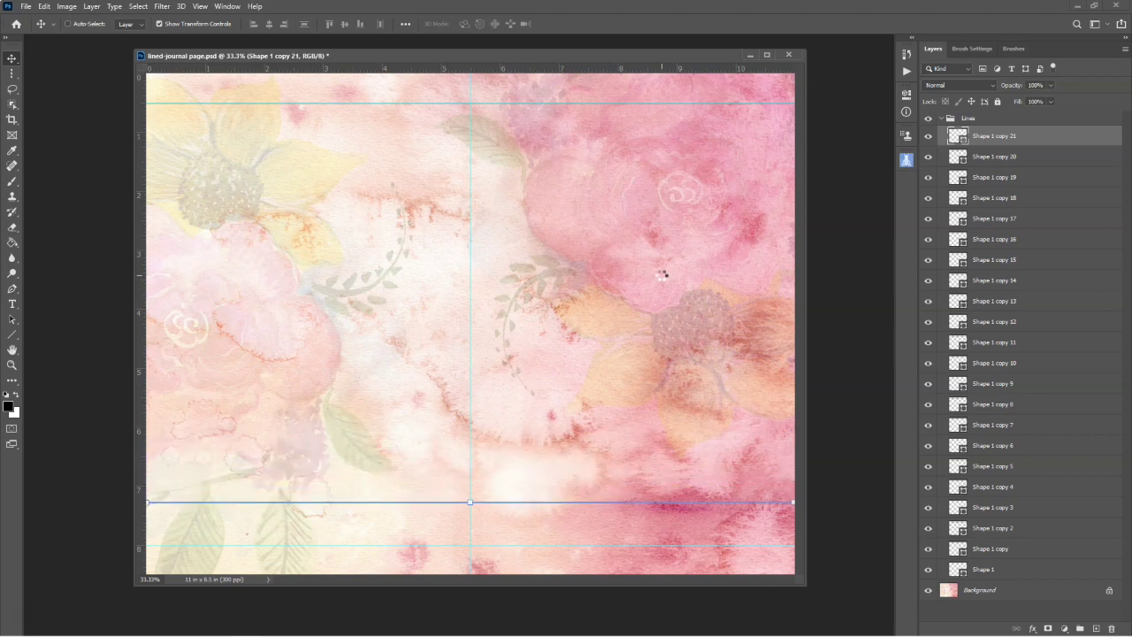
key(shift+Down)
key(shift+Down)
key(shift+Down)
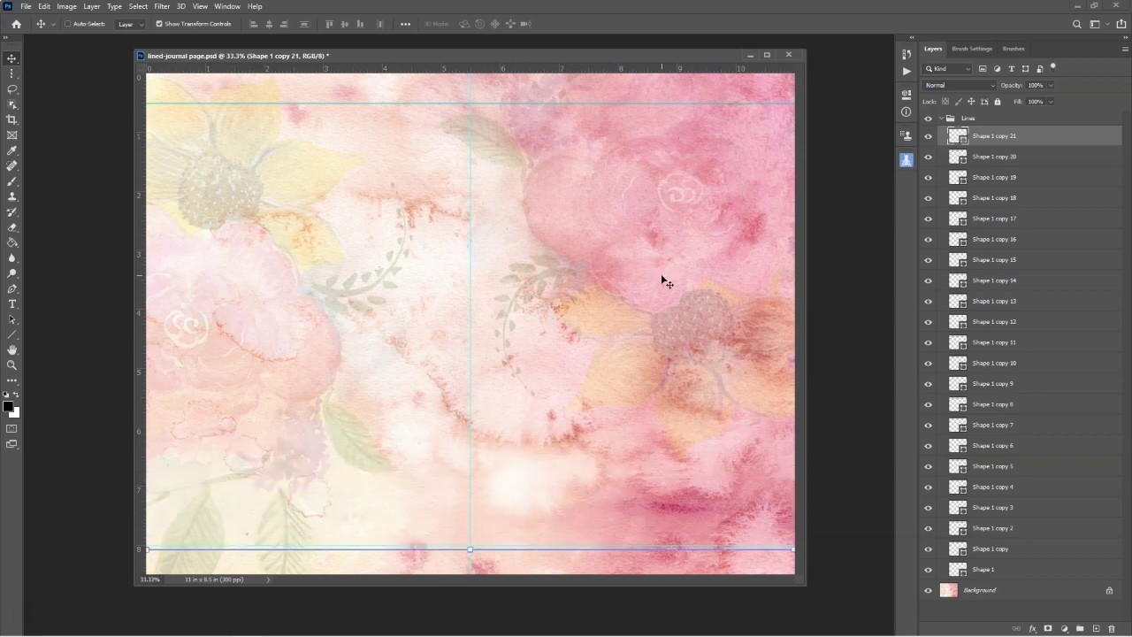
key(shift+Up)
key(shift+Up)
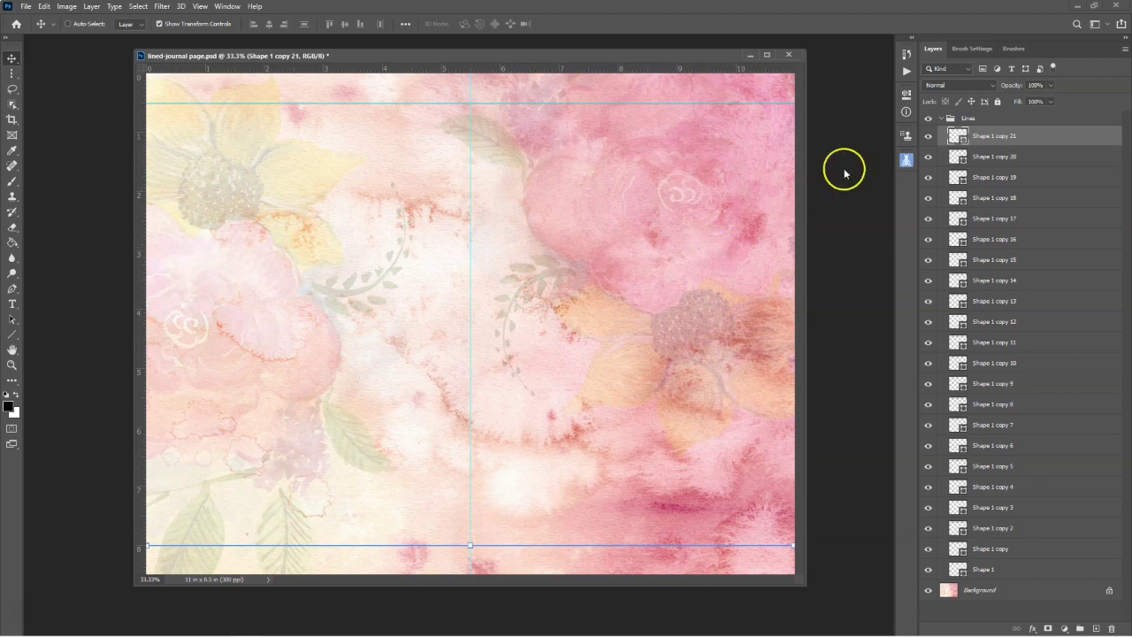
- Select all line layers from Shape 1 copy 21 to Shape 1 and distribute them evenly in the vertical direction
click(1035, 133)
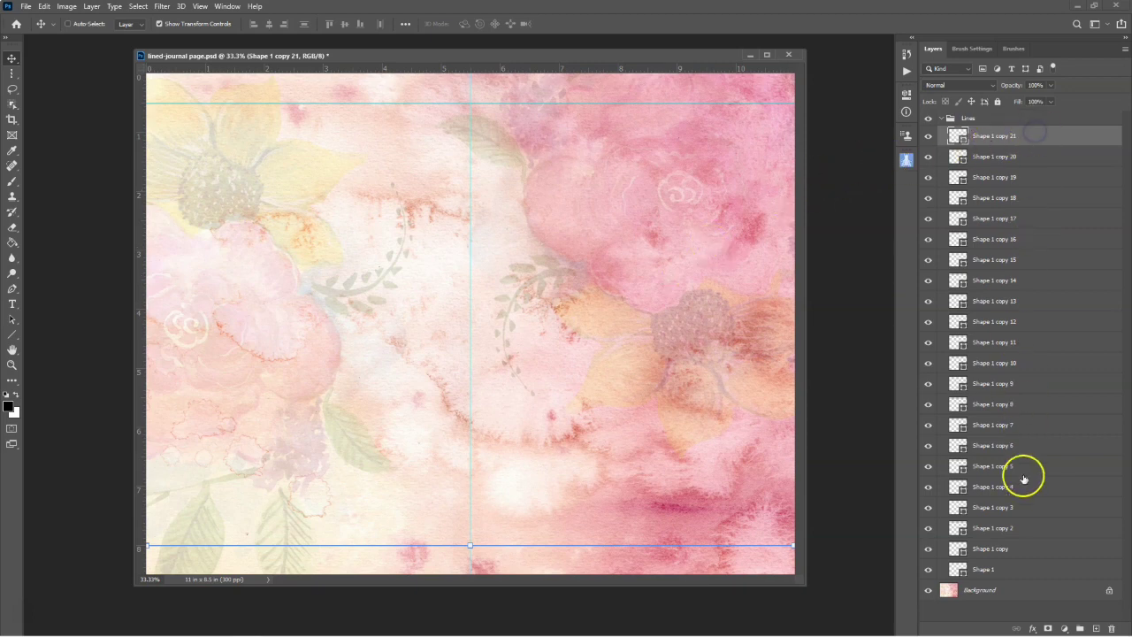
shift+click(1015, 569)
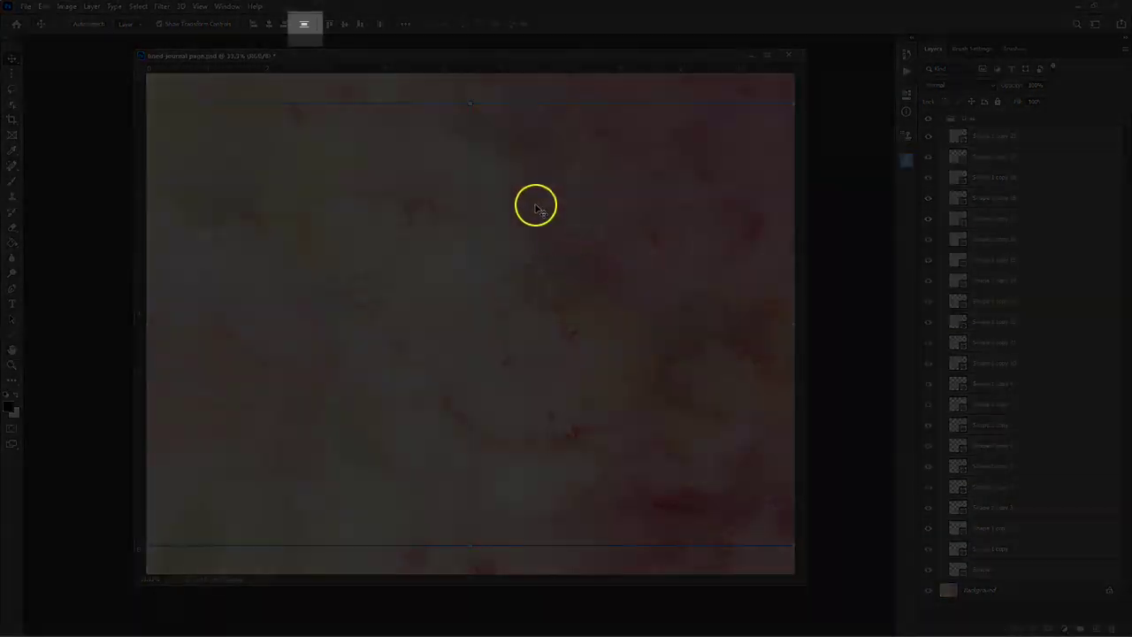
click(303, 25)
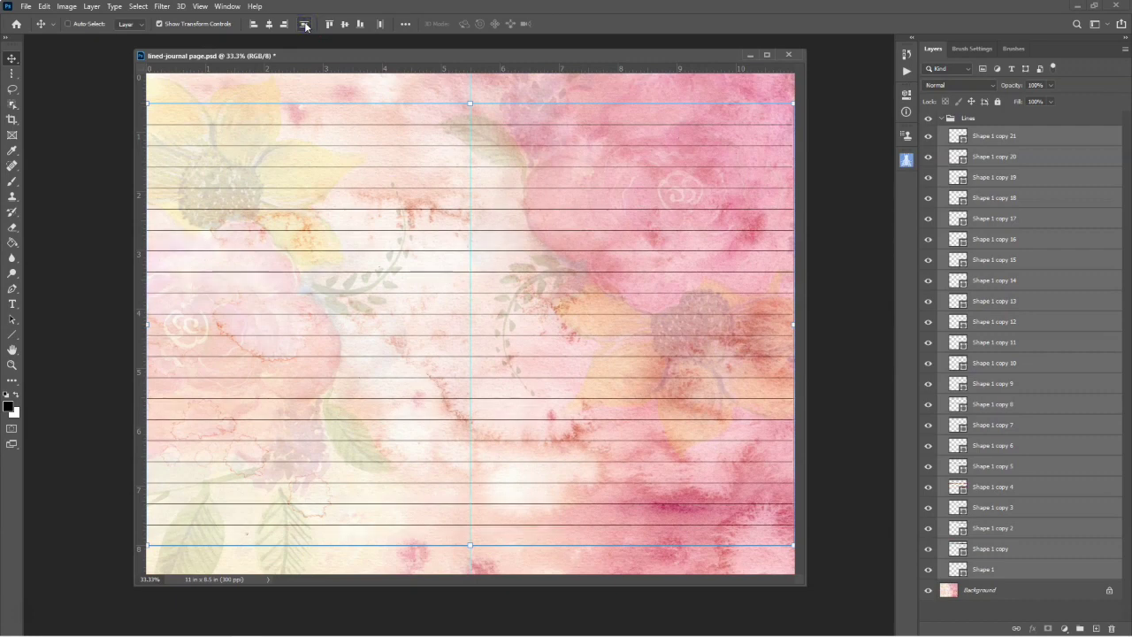
- Collapse the Lines group, hide the guides and select the Background layer to view the evenly spaced lines
click(998, 121)
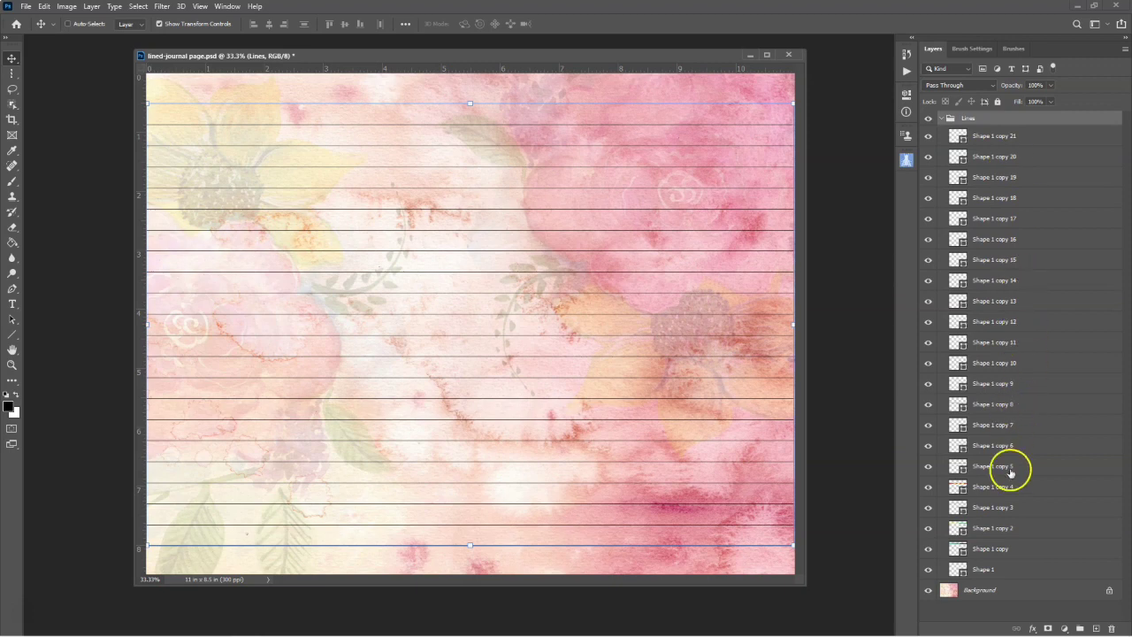
click(941, 118)
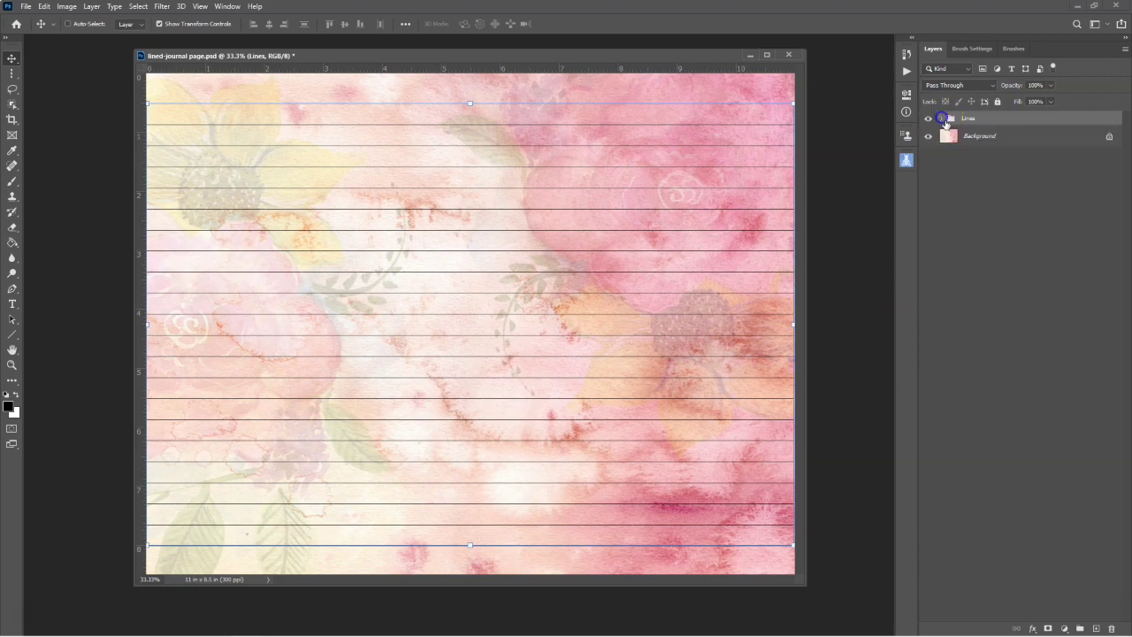
click(1000, 138)
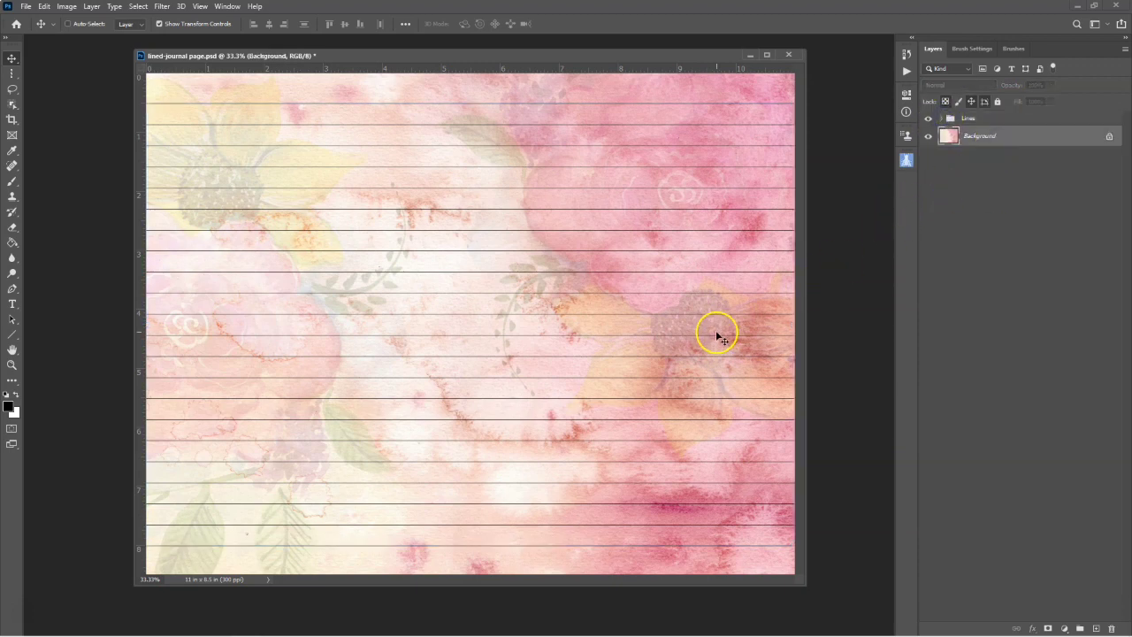
key(z)
- Add a black Solid Color fill layer above the Lines group and clip it to the group
key(alt+bracketright)
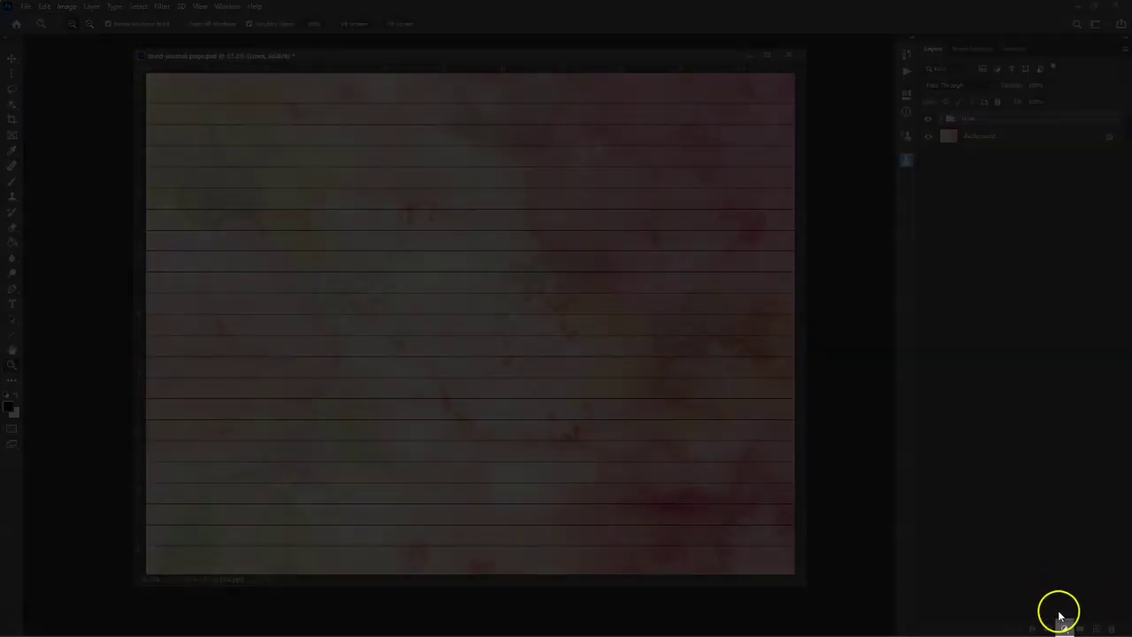
click(1065, 627)
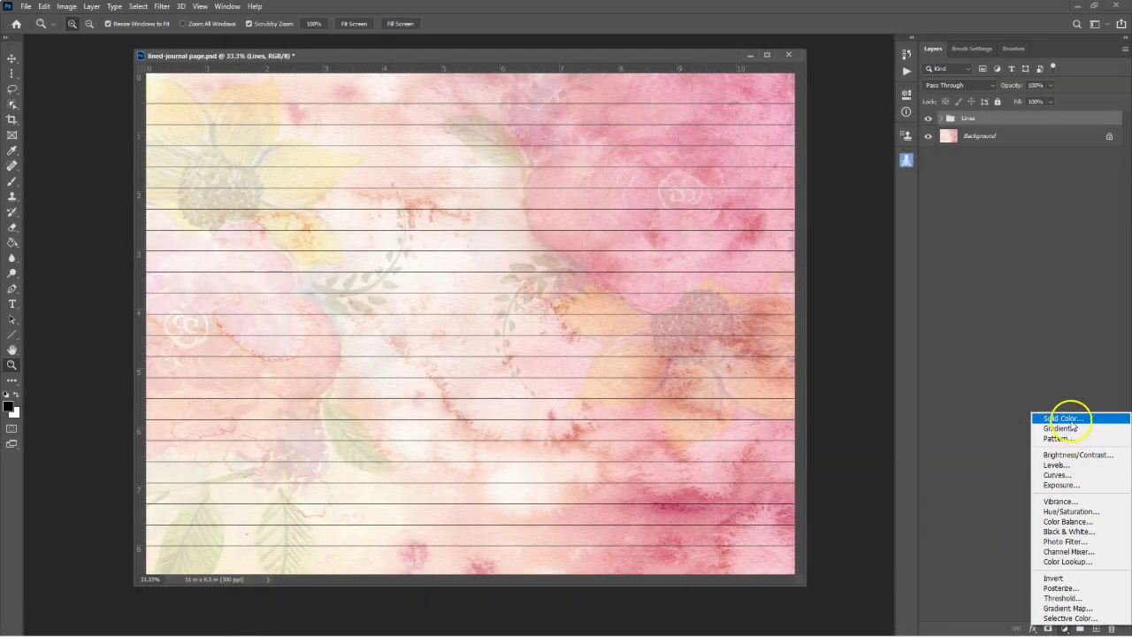
click(1070, 420)
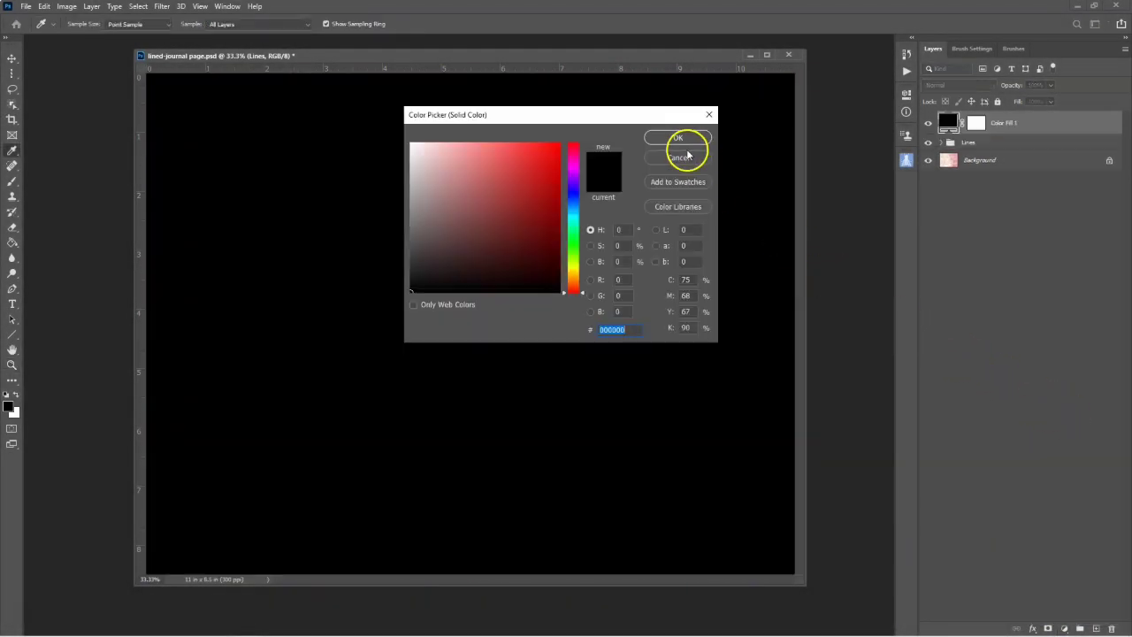
click(677, 140)
key(z)
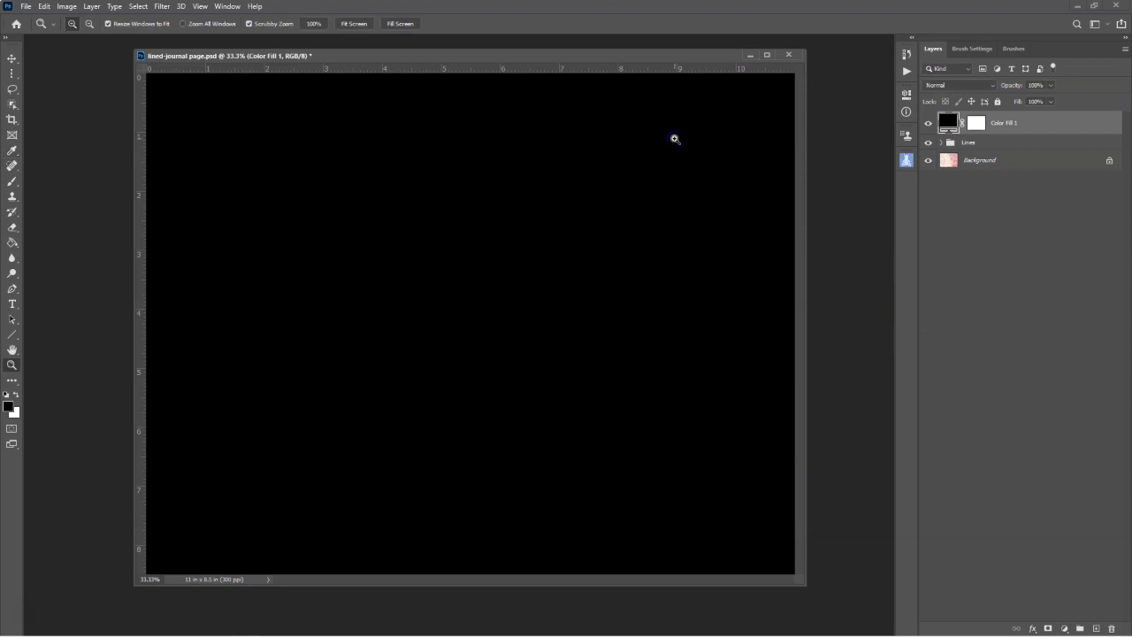
right_click(1034, 129)
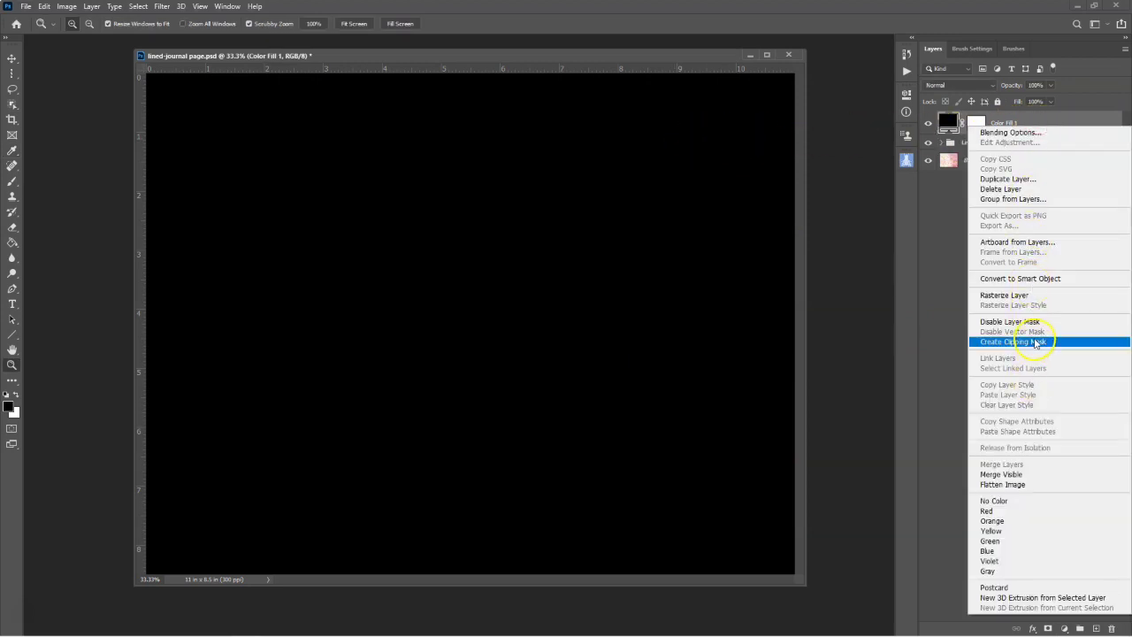
click(1064, 342)
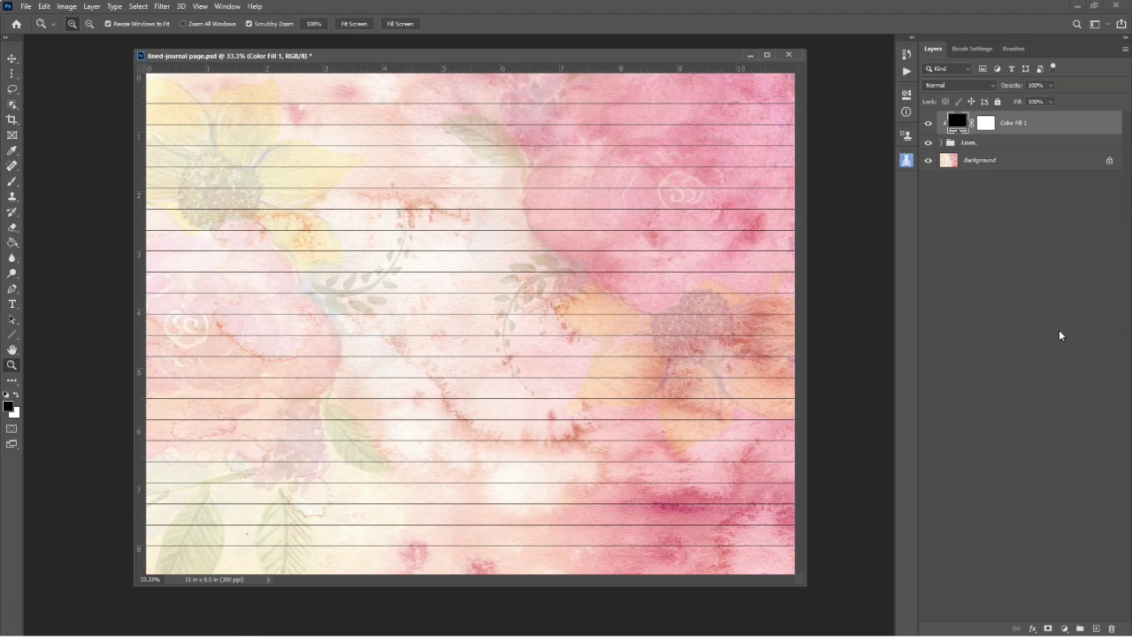
- Change the clipped fill layer's color to pink #e4799a, sampled from the dark pink area of the floral background
key(v)
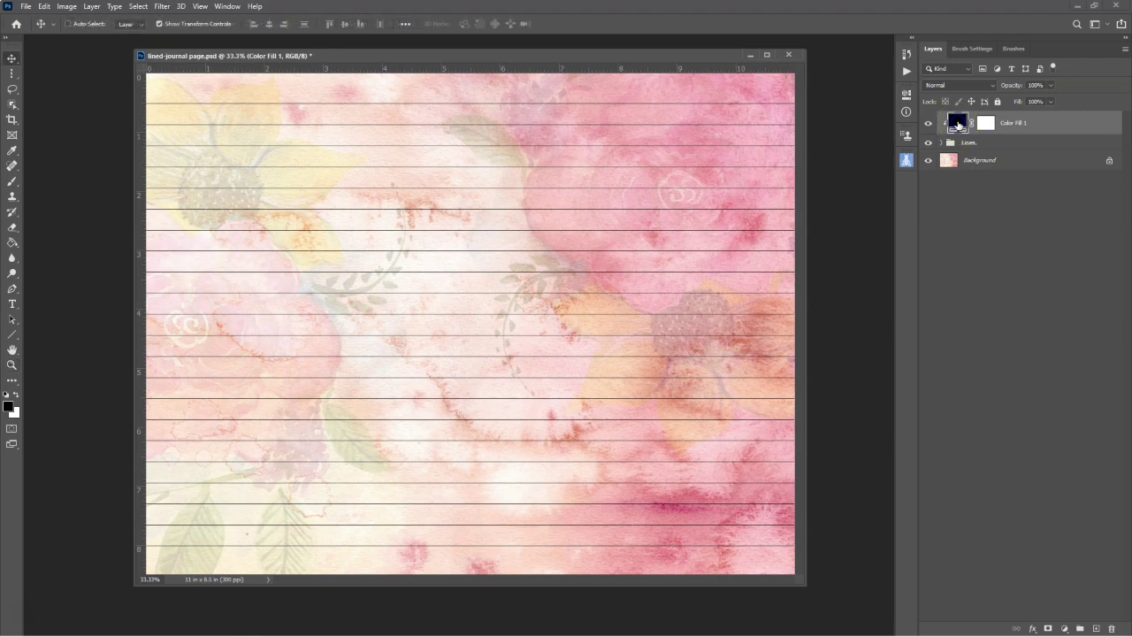
double_click(958, 126)
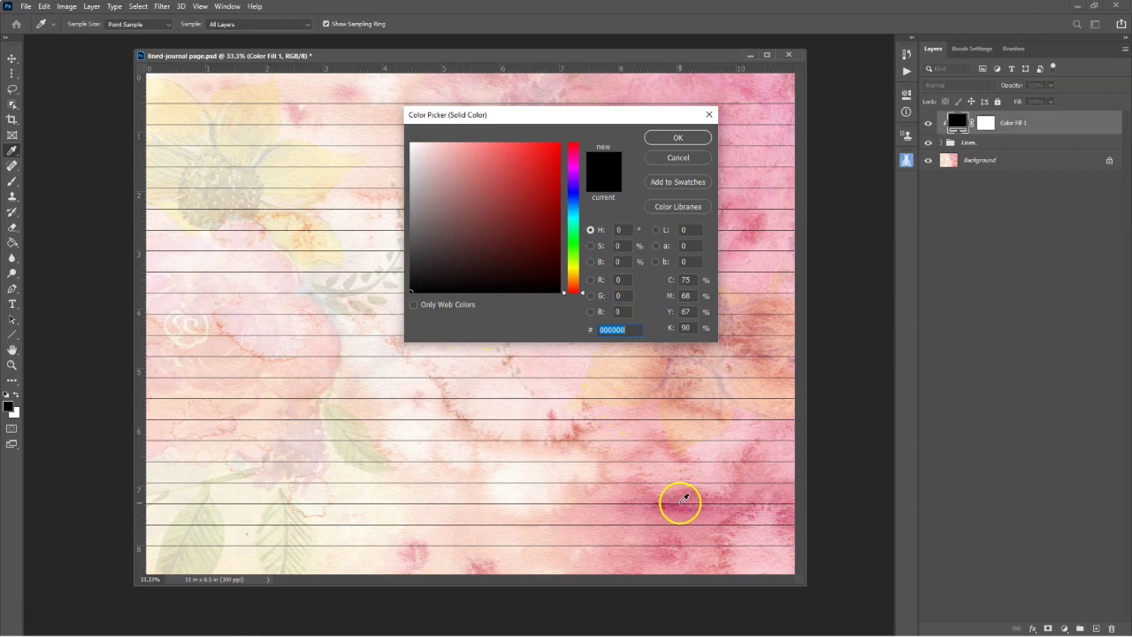
click(684, 498)
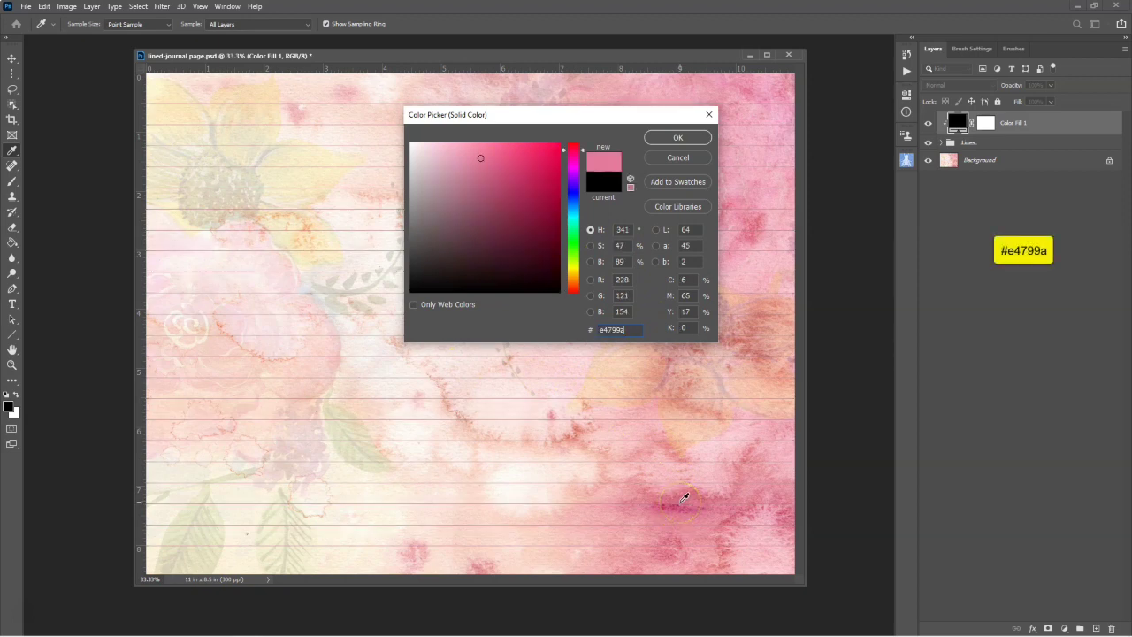
click(679, 138)
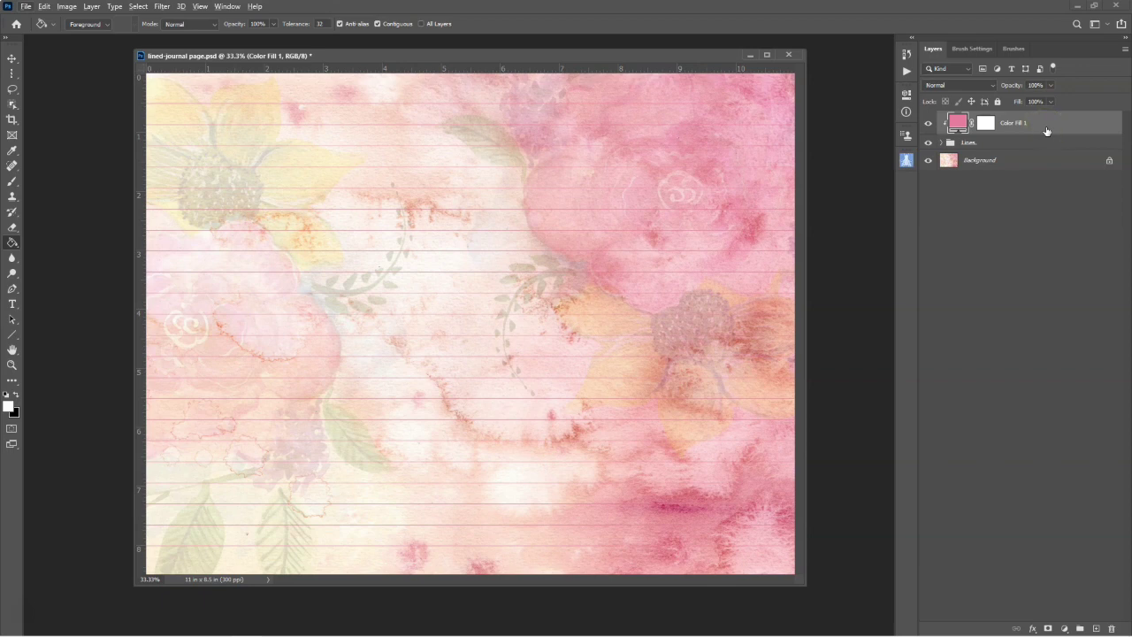
- Add a white-filled layer directly above the Background layer and set its opacity to 30%
click(1011, 162)
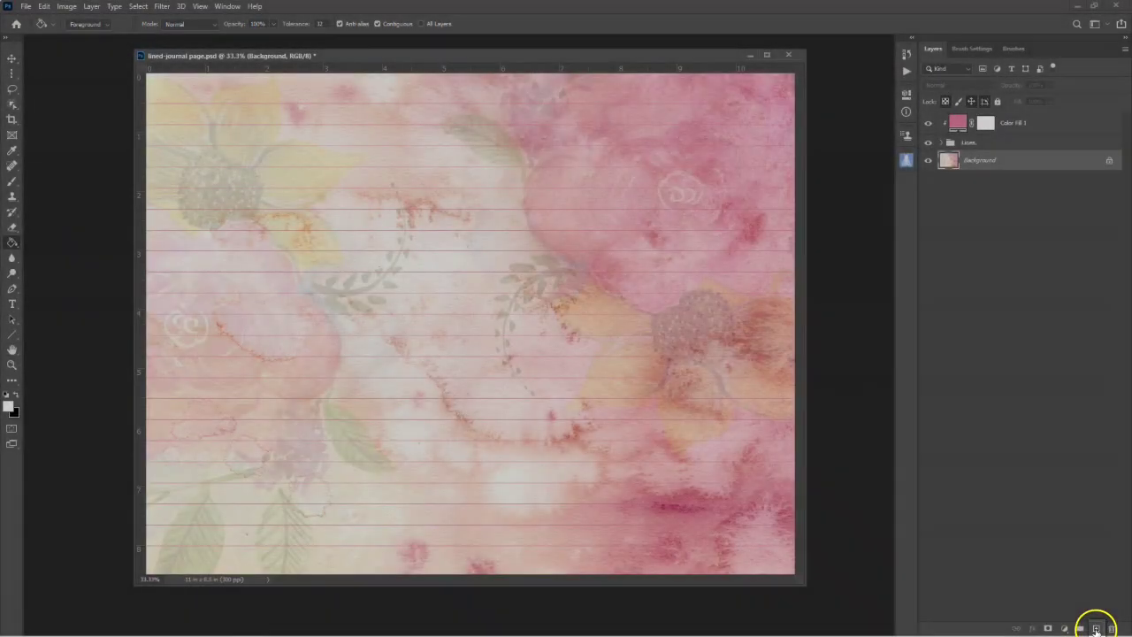
click(1096, 628)
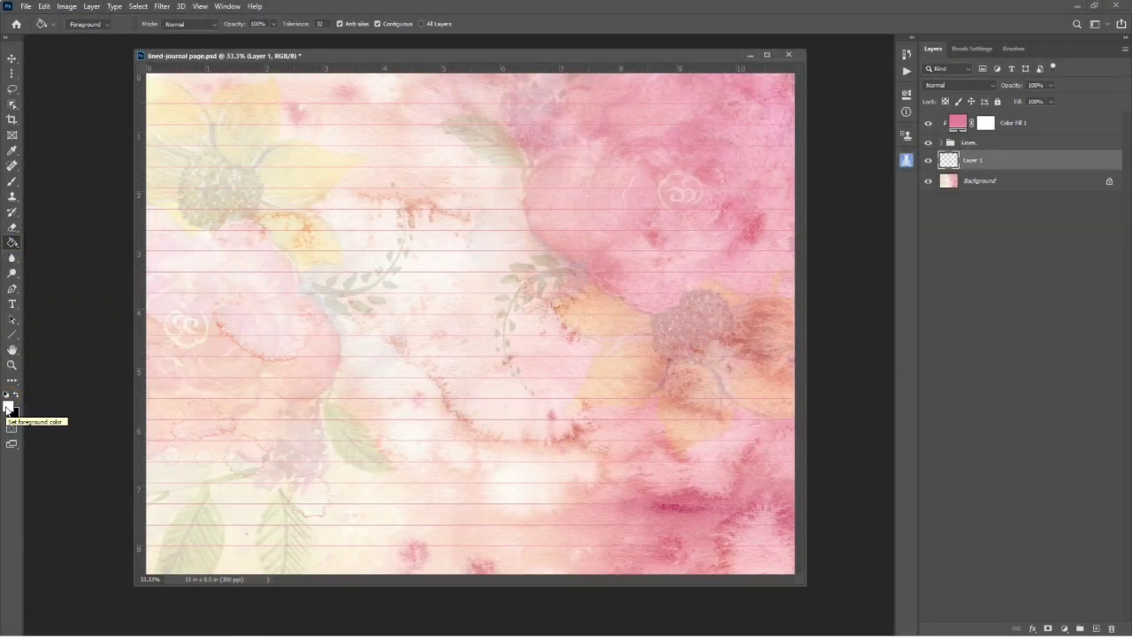
click(161, 403)
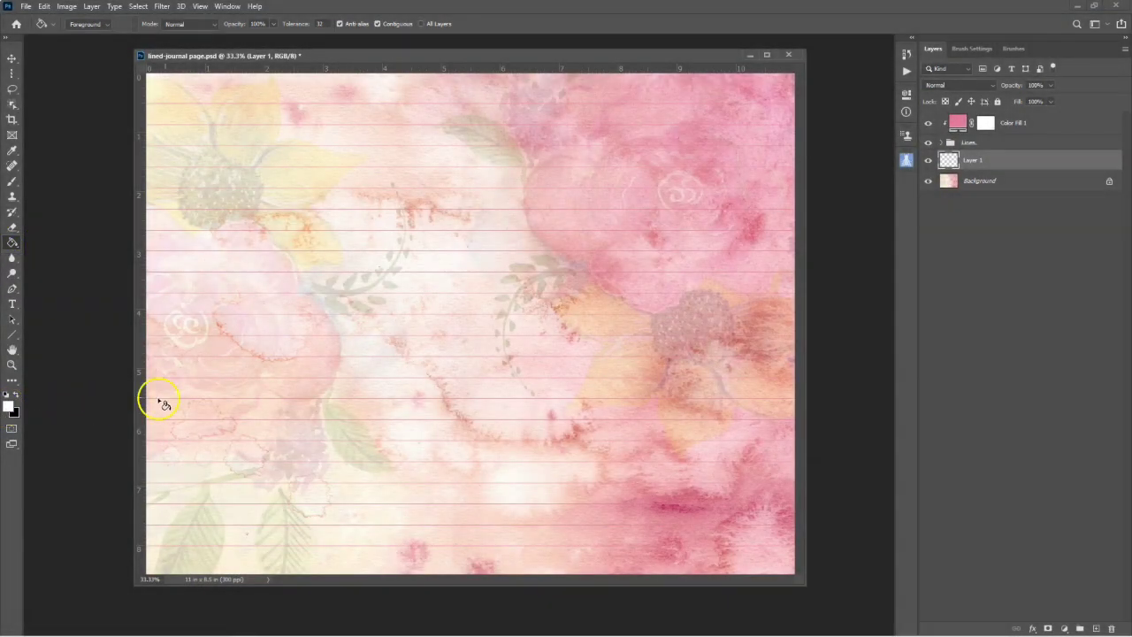
click(676, 189)
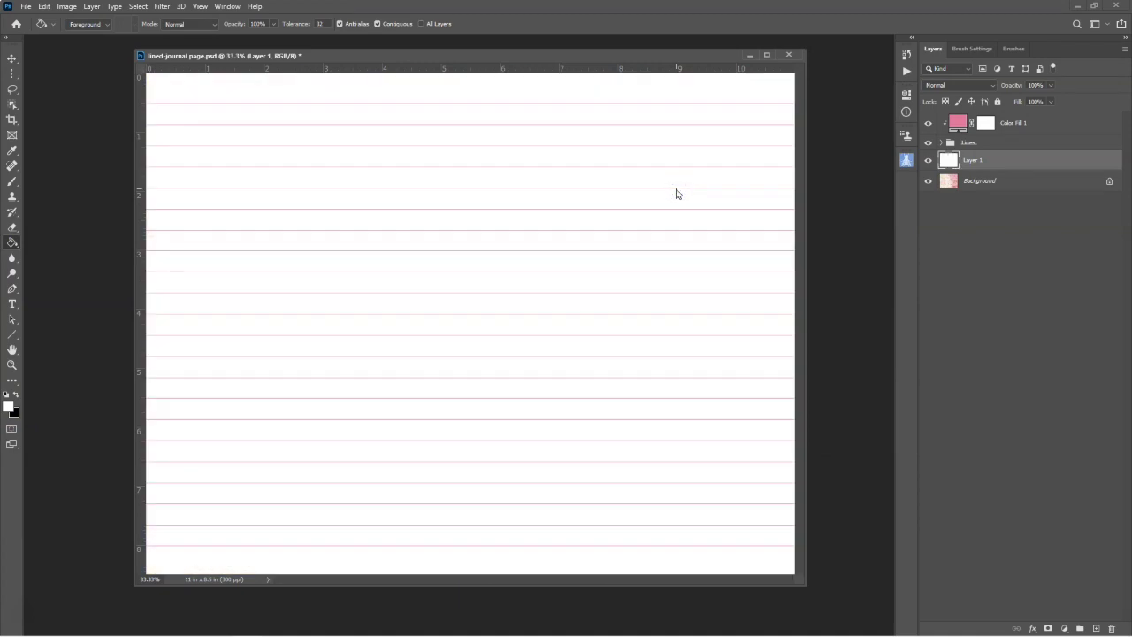
click(1044, 85)
text(30)
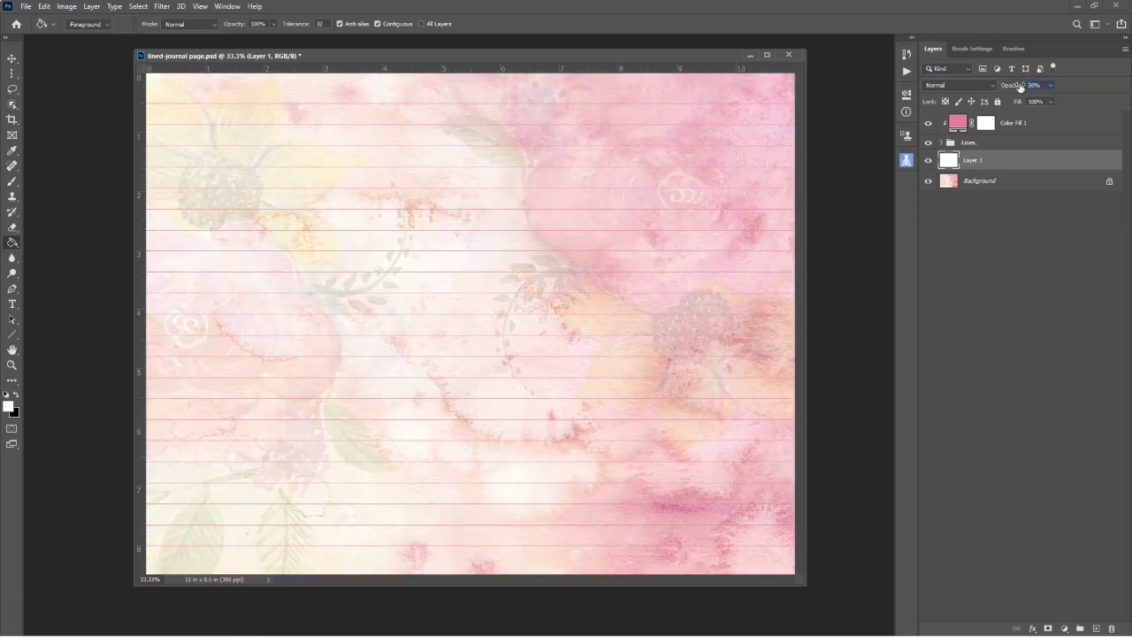
- Narrow the Lines group and the white Layer 1 to the left half of the page, ending at the vertical center guide
click(1027, 184)
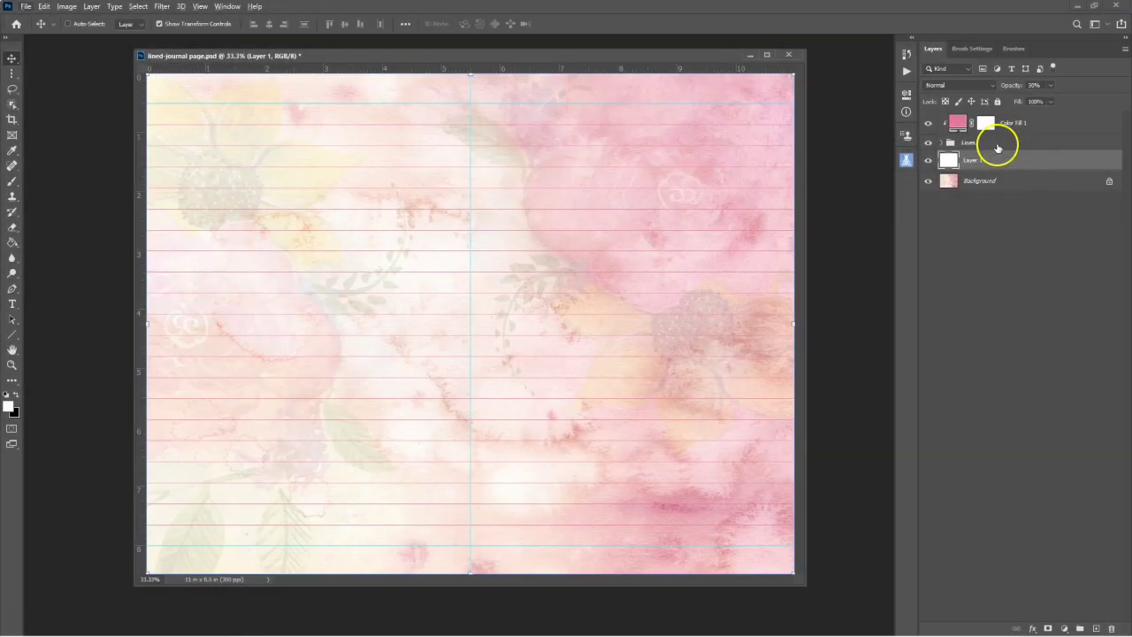
click(998, 144)
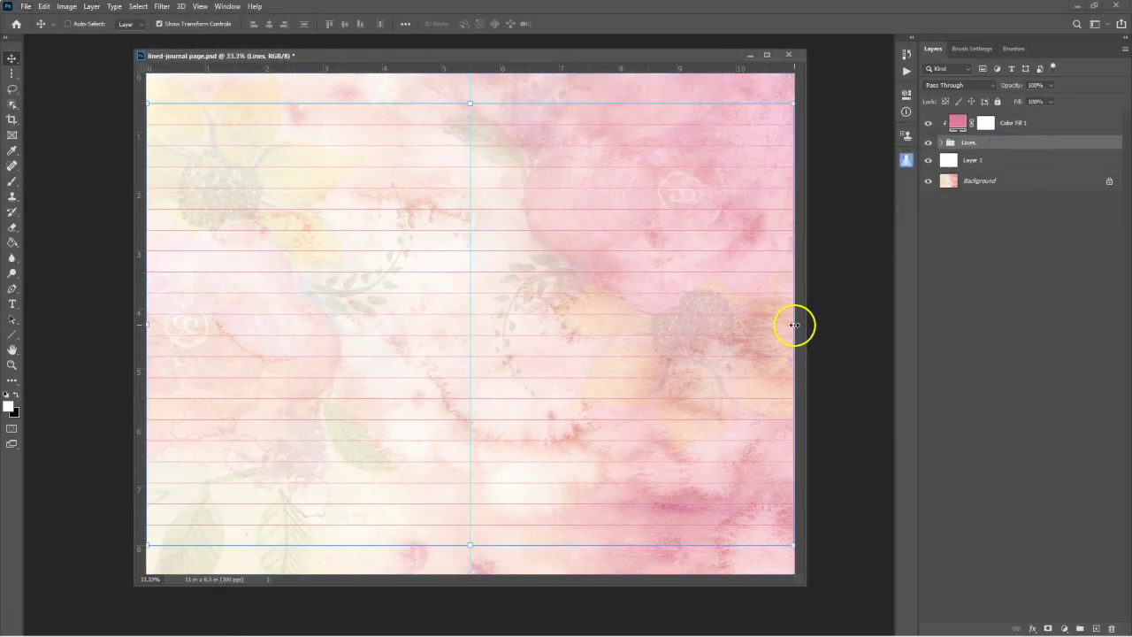
drag(794, 325, 471, 334)
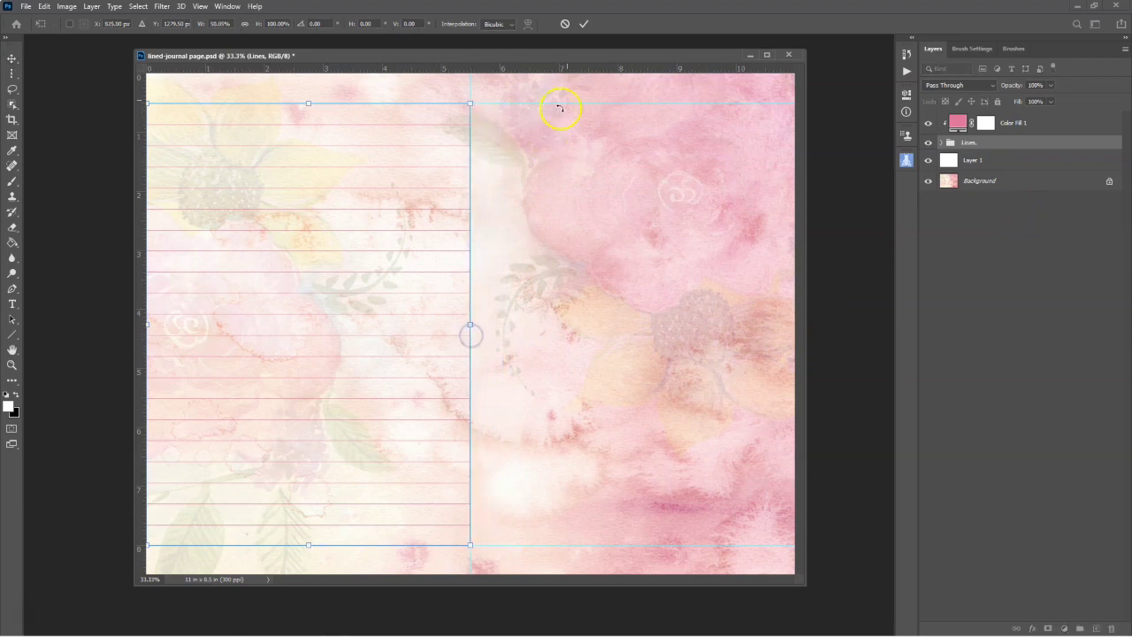
click(584, 24)
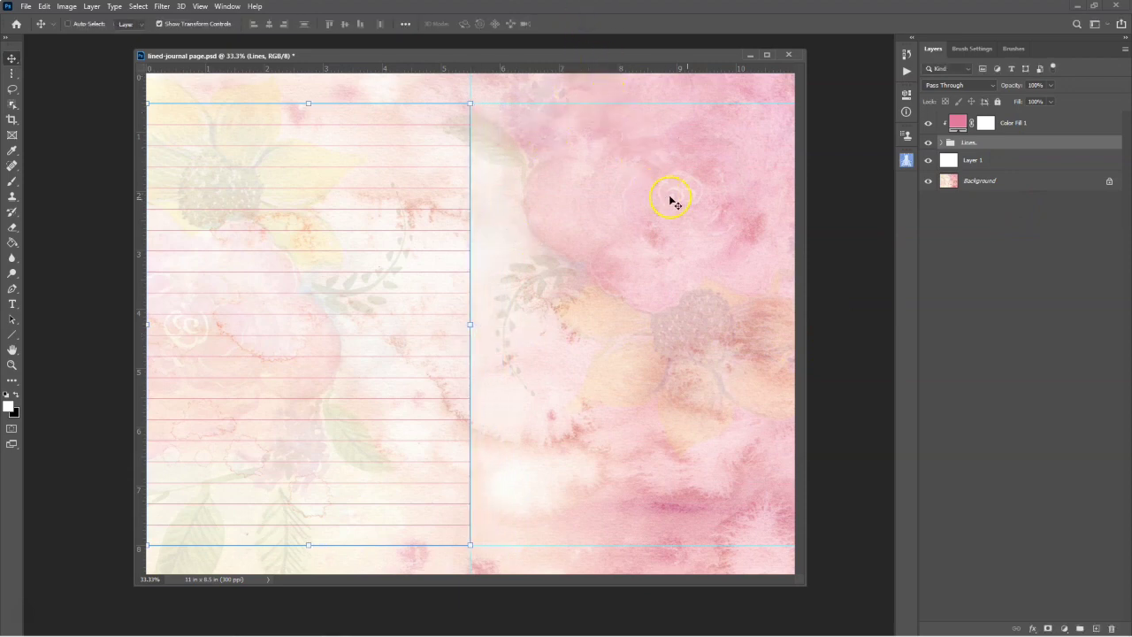
click(949, 161)
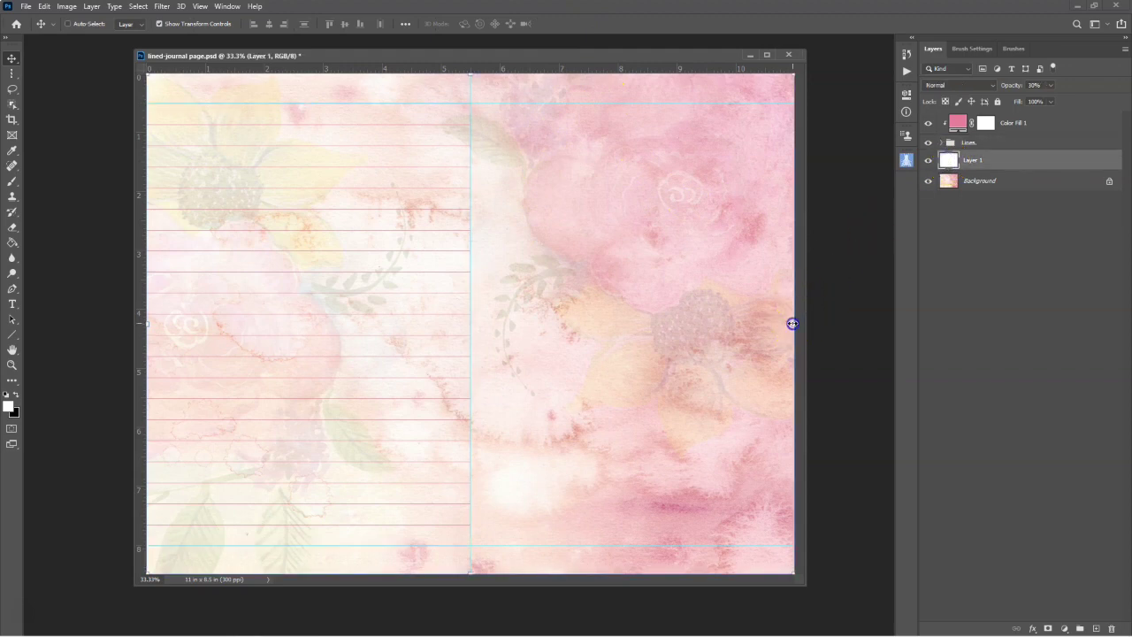
drag(793, 323, 470, 329)
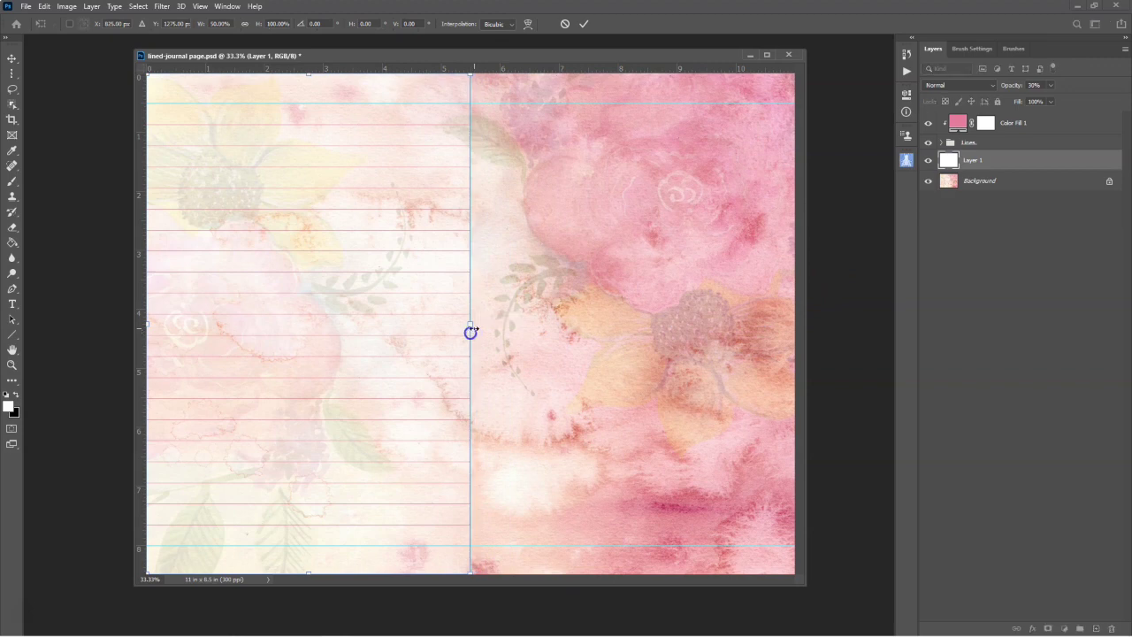
click(585, 25)
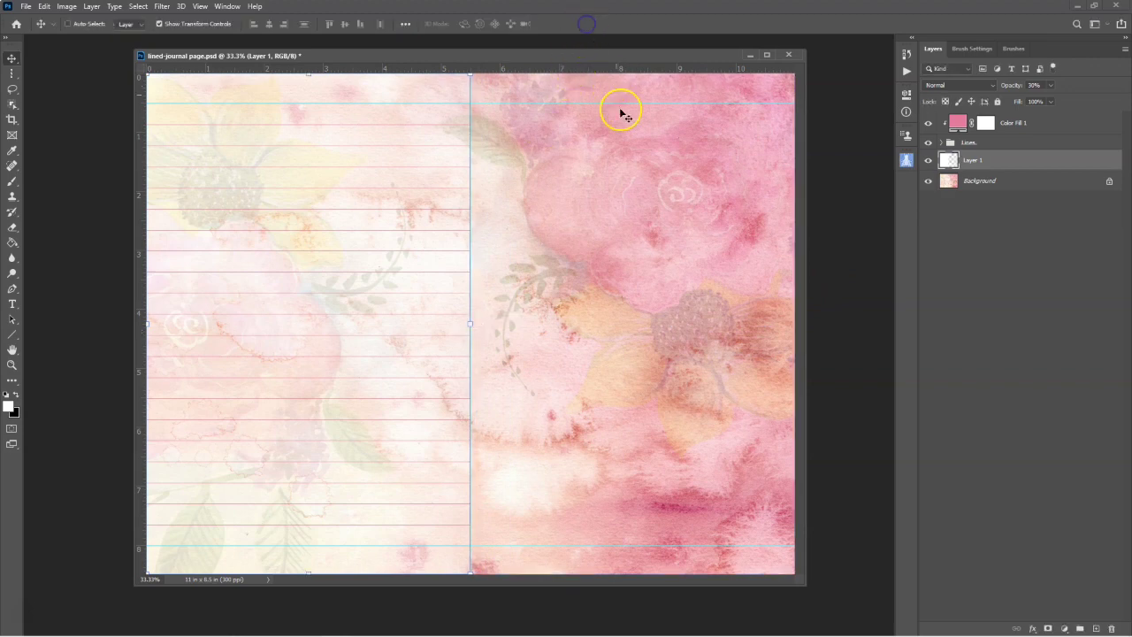
- Add a new layer directly above the Background layer and fill it with pink #e4799a
click(1006, 186)
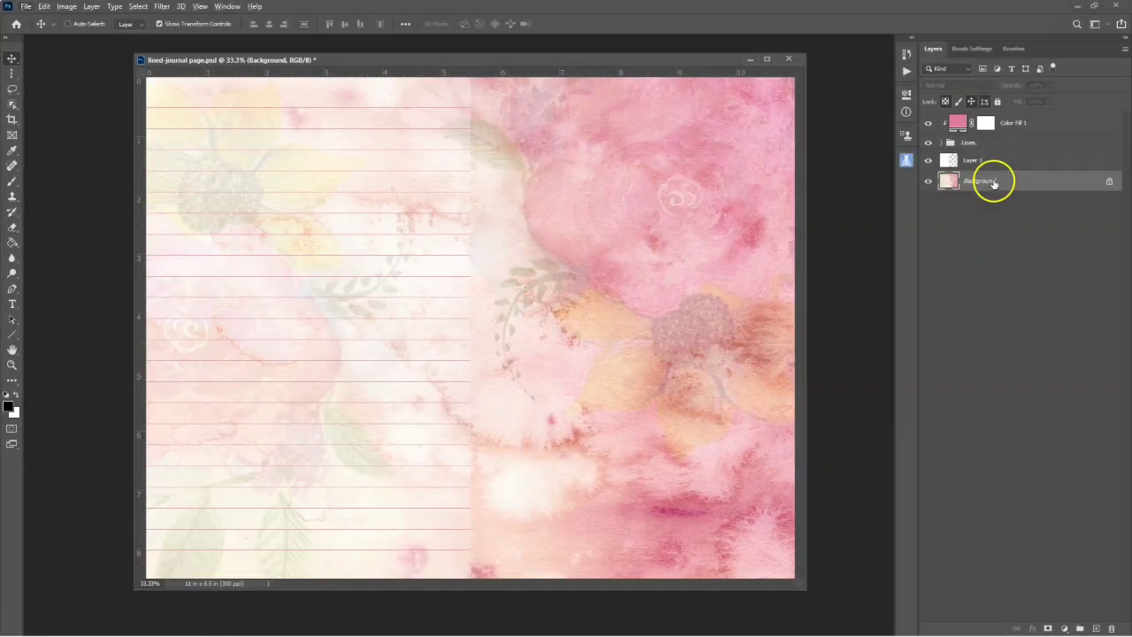
click(994, 180)
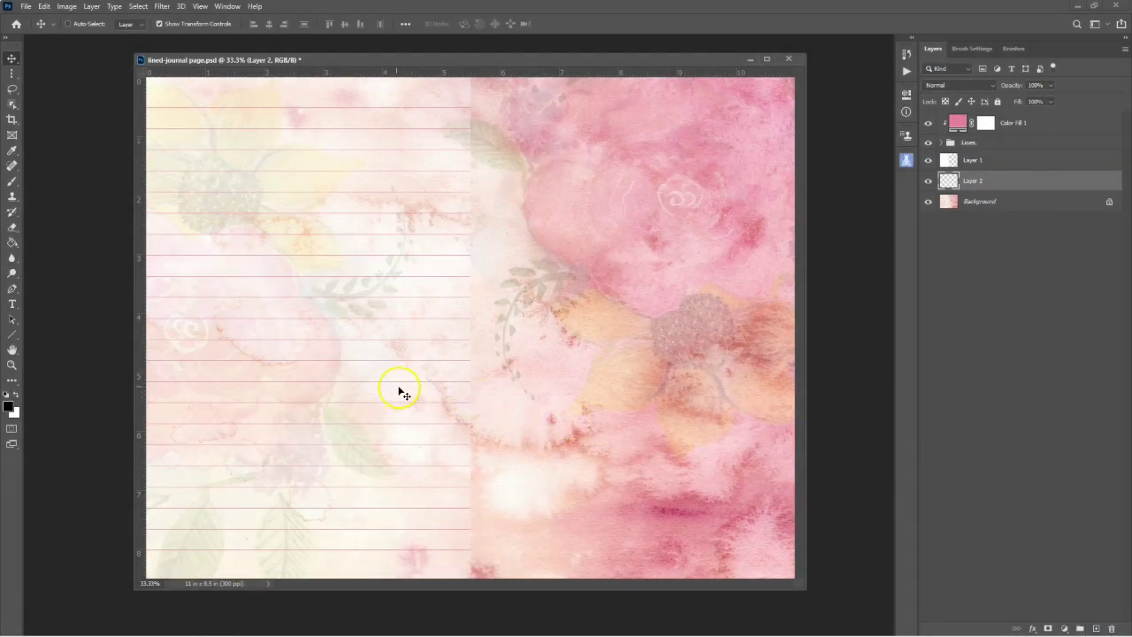
click(9, 405)
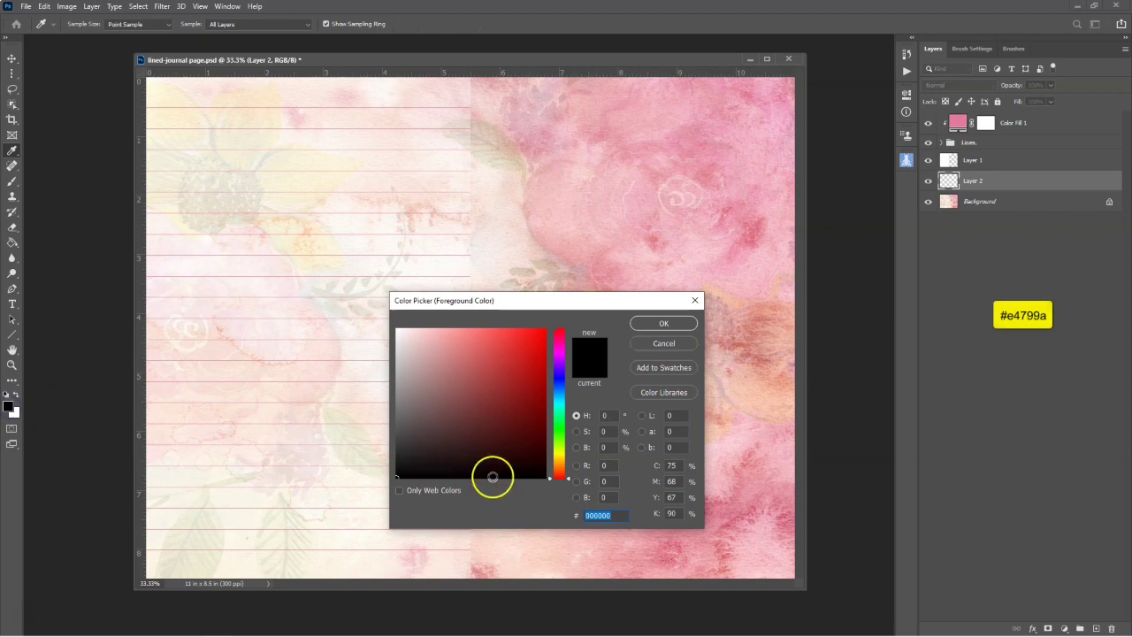
text(e4799a)
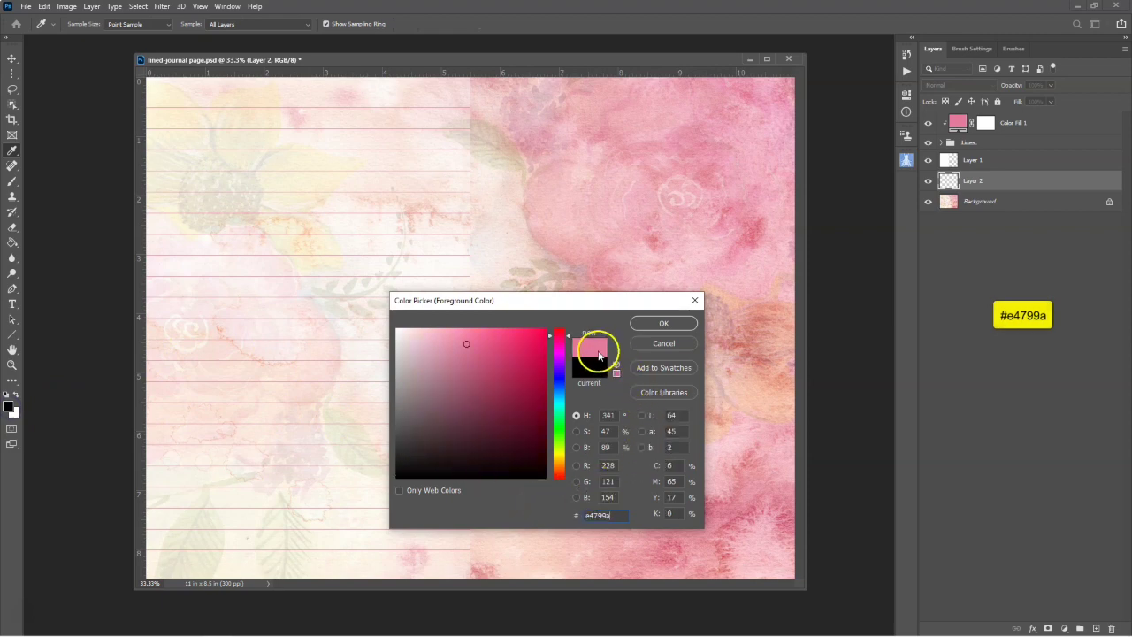
click(662, 323)
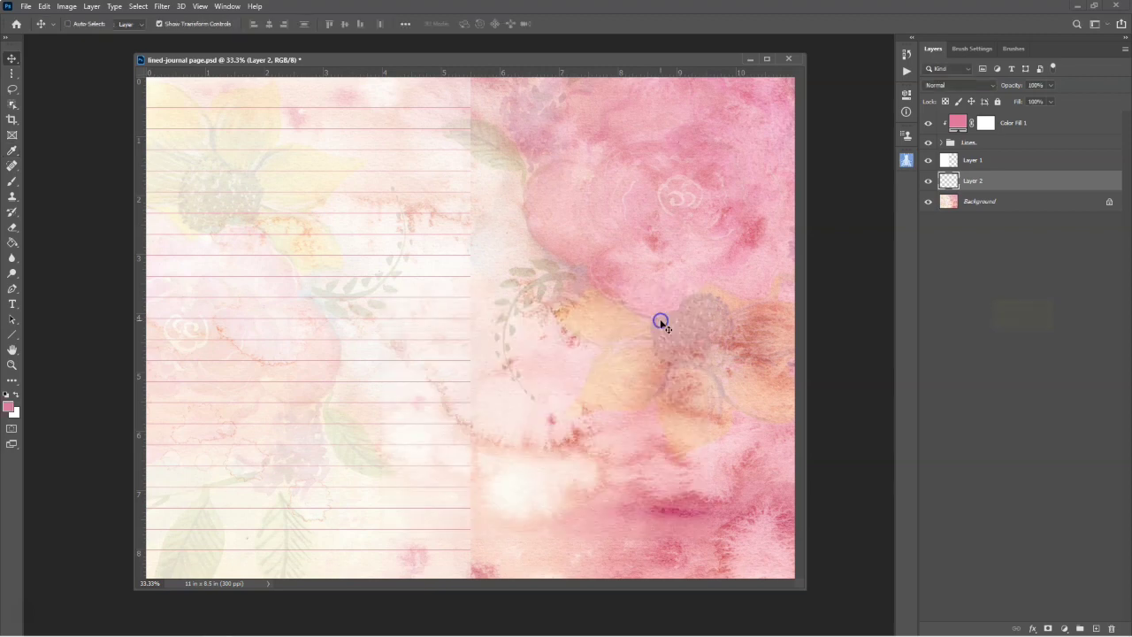
click(12, 244)
click(326, 265)
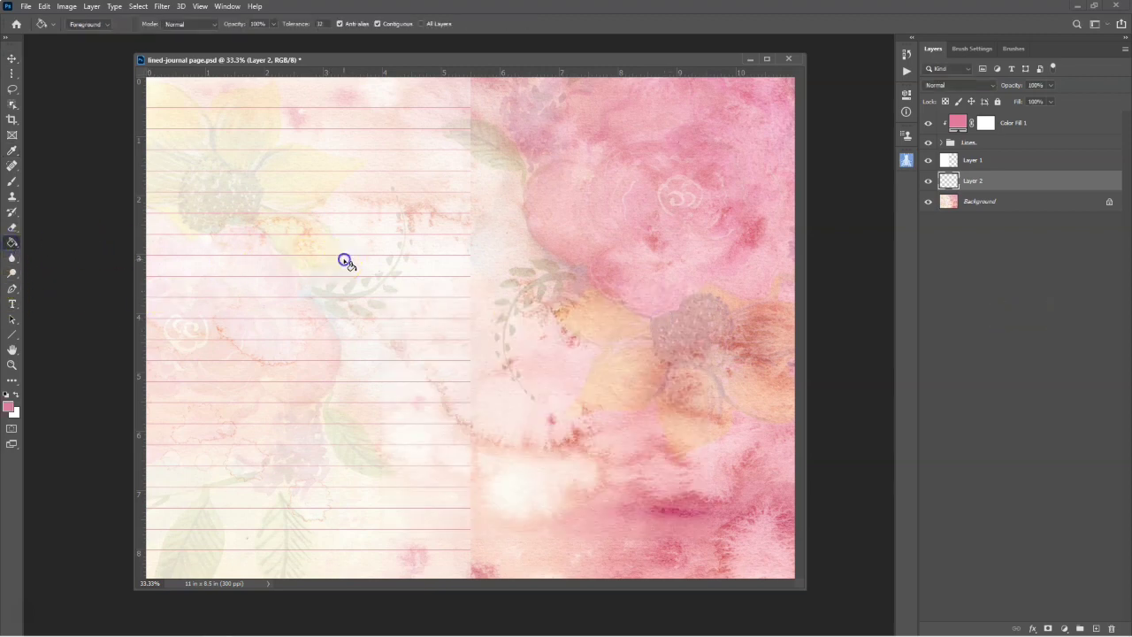
click(345, 261)
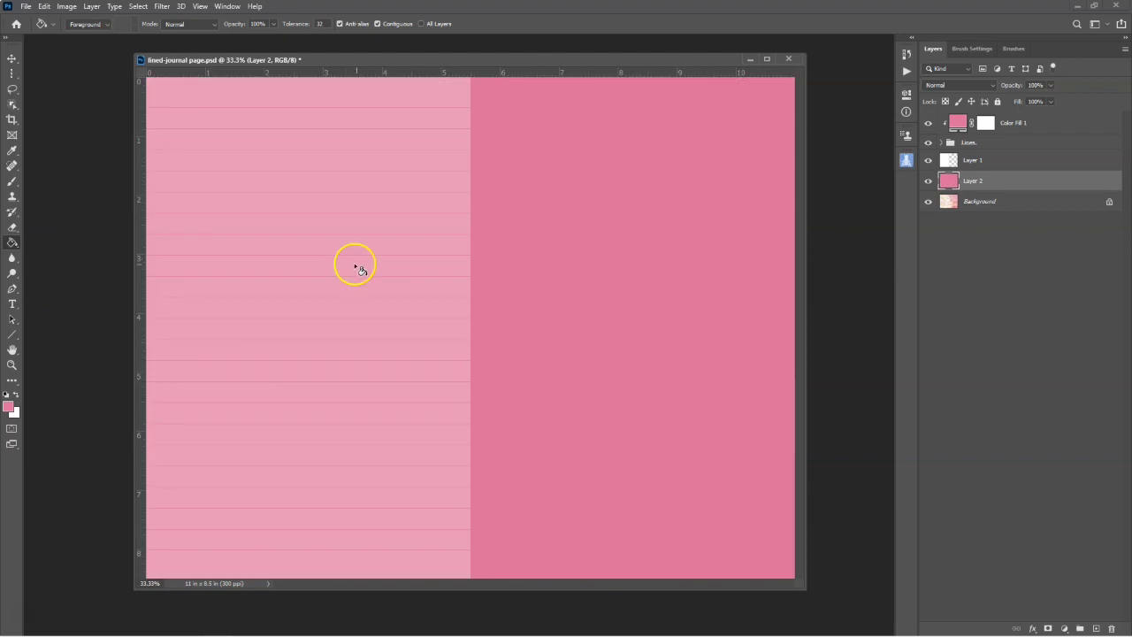
- Narrow the pink-filled layer to the left half of the page and commit the transform
key(v)
click(791, 332)
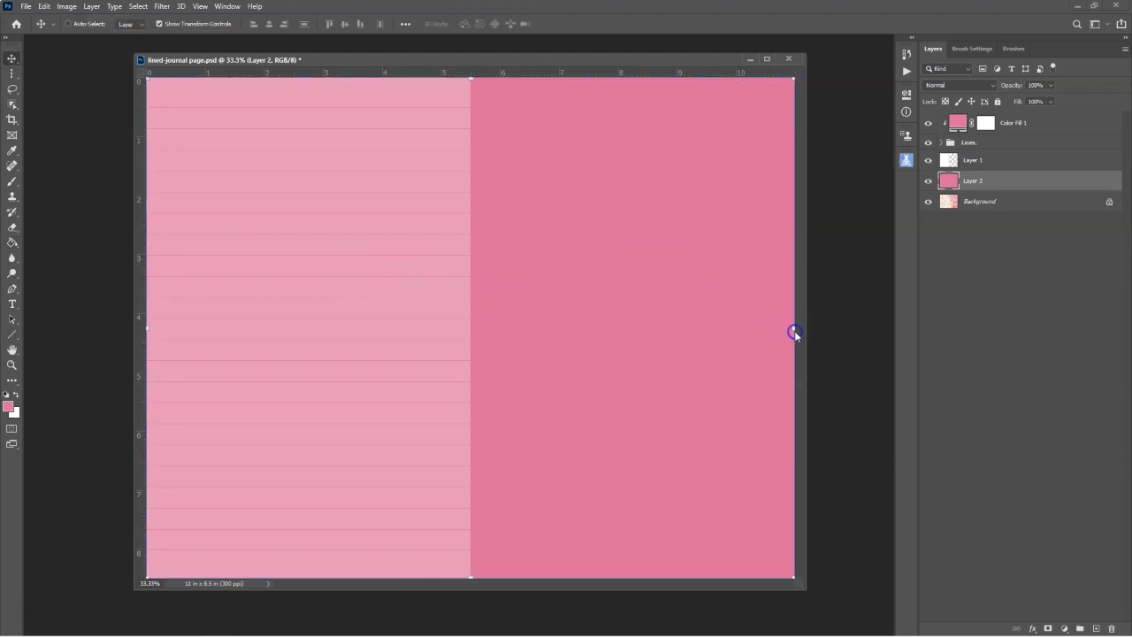
drag(791, 327, 468, 341)
click(583, 24)
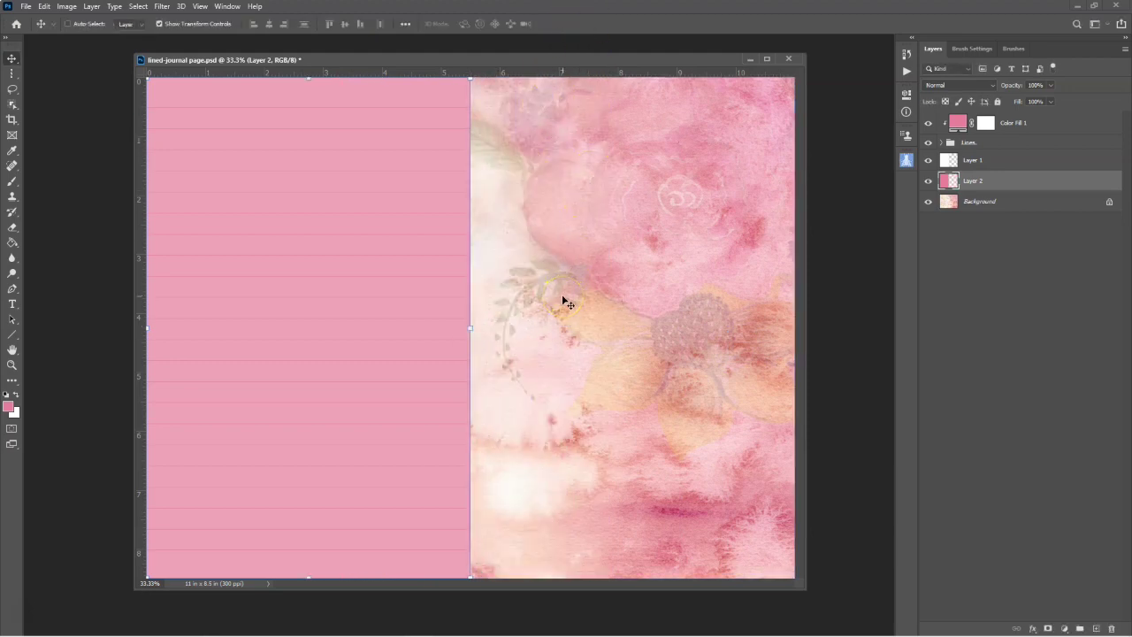
- Set the opacity of the white Layer 1 to 70%
click(998, 161)
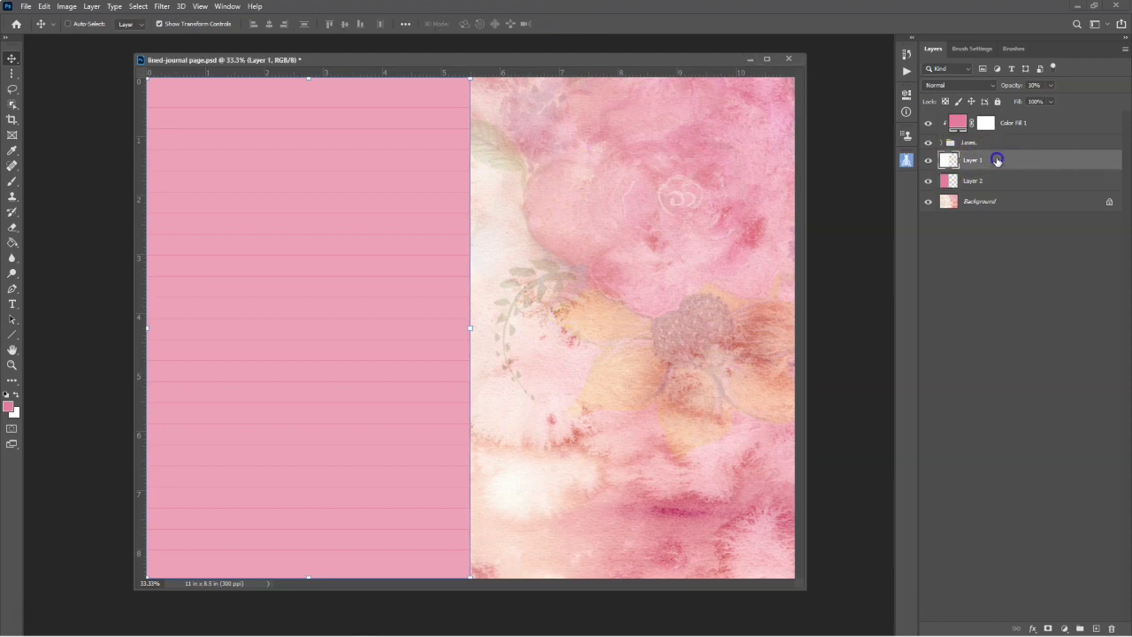
click(1051, 85)
drag(1059, 103, 1080, 101)
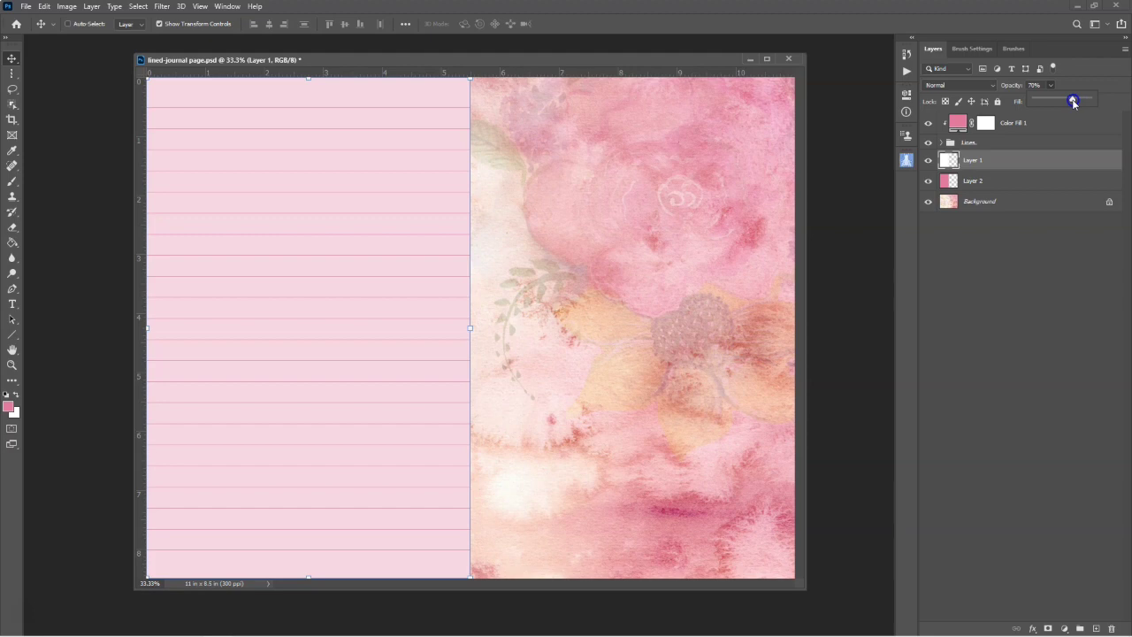
click(1071, 222)
click(991, 235)
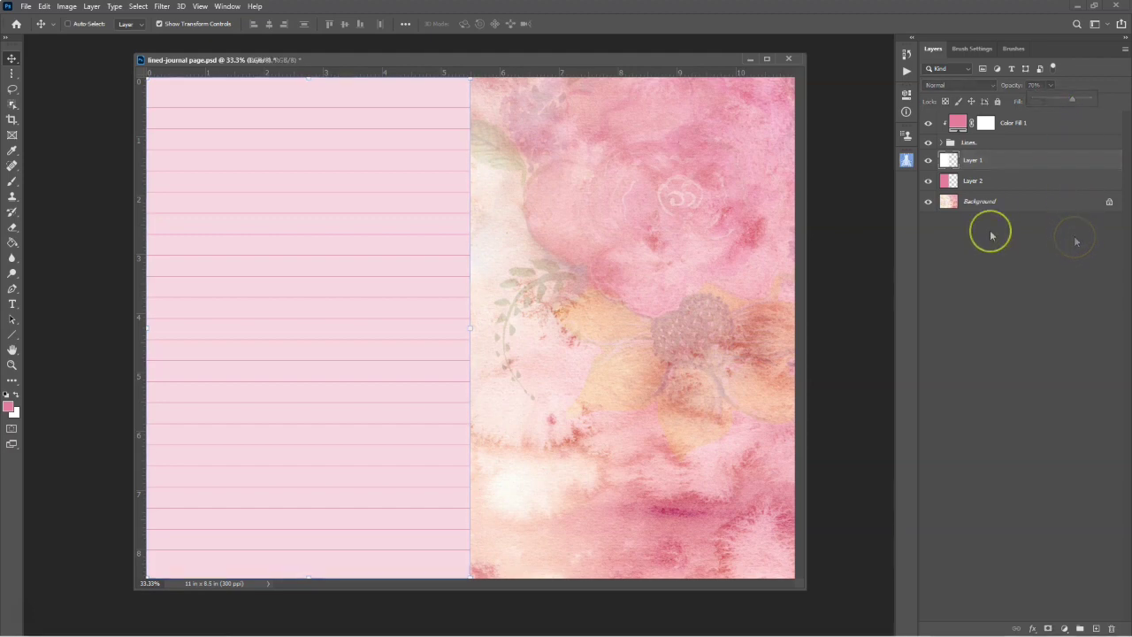
- Set the opacity of the white Layer 1 to 0%
click(997, 163)
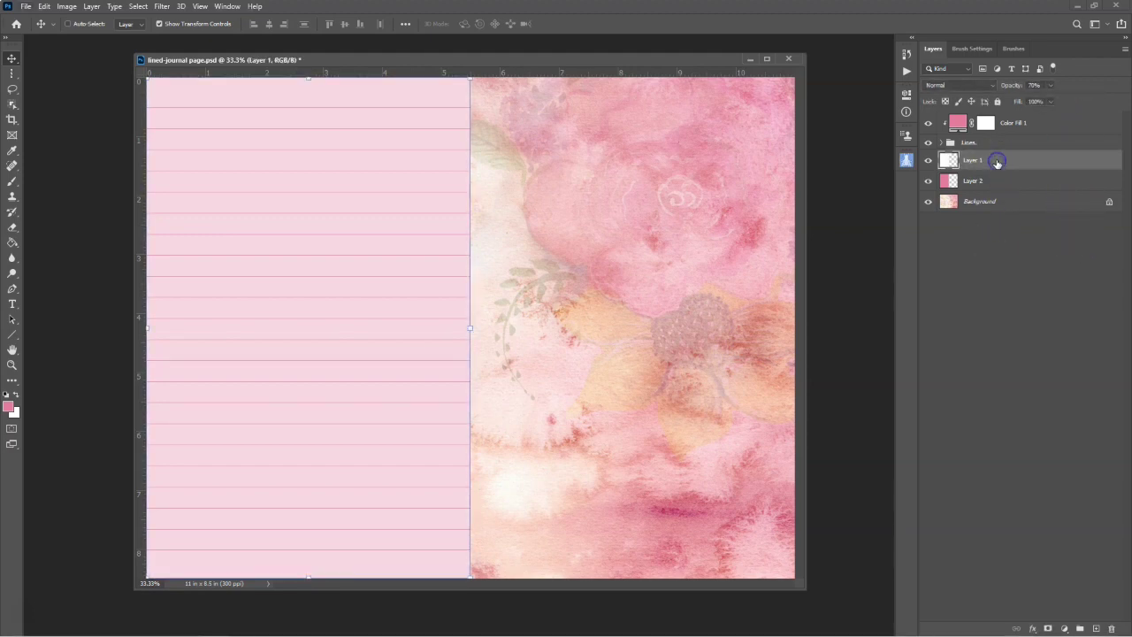
click(1051, 86)
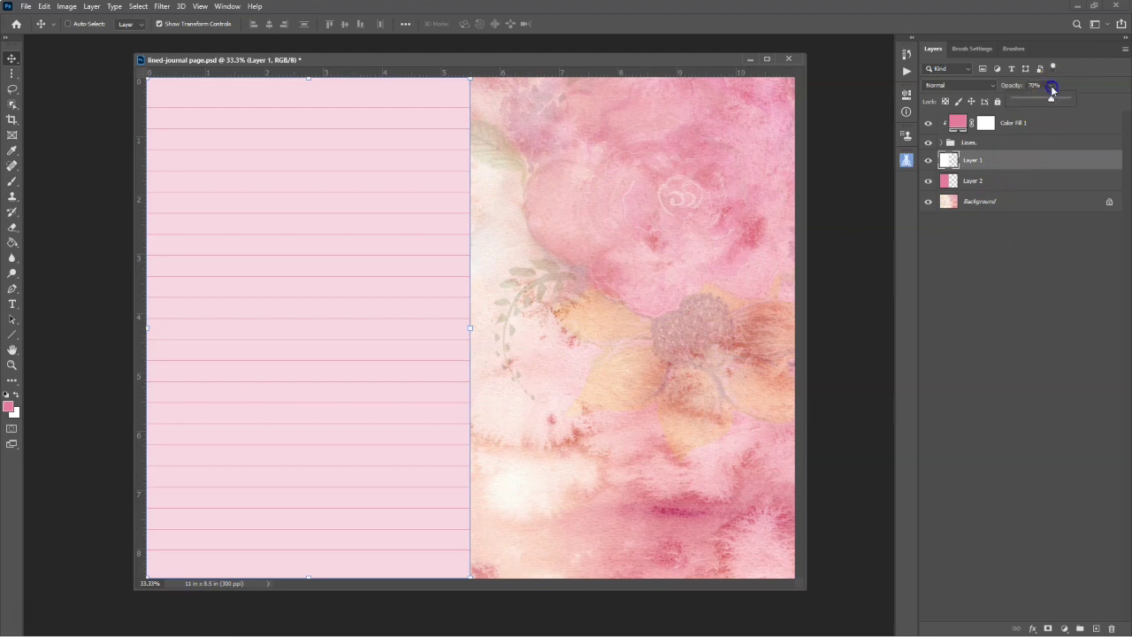
drag(1070, 105, 1012, 103)
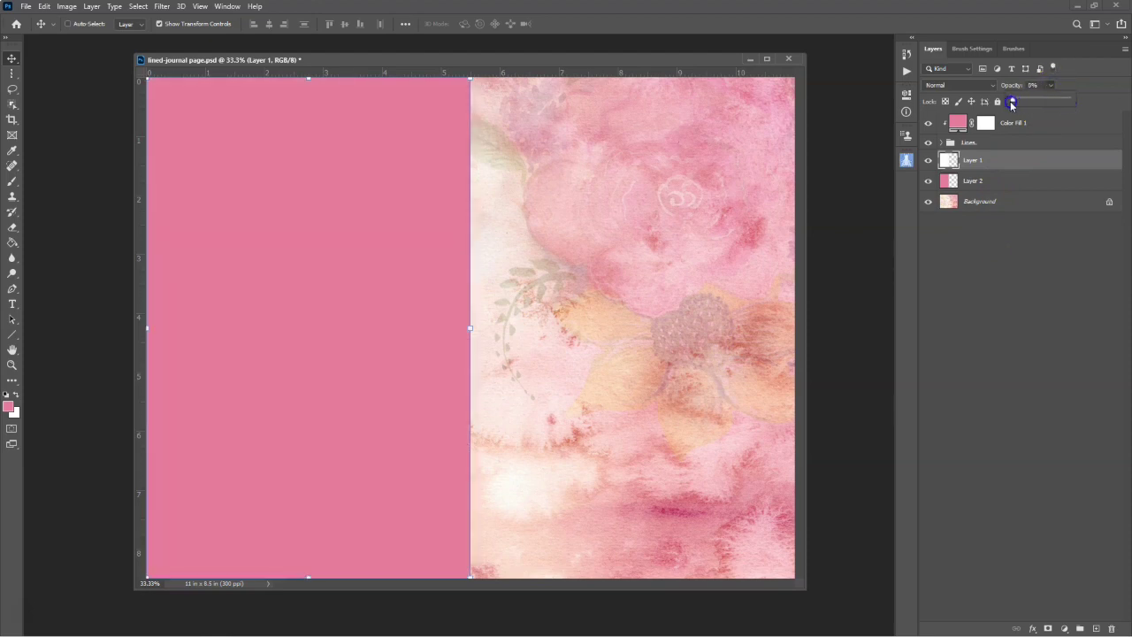
- Add a clipped copy of the white Layer 1 above the Color Fill layer and set its opacity to 100%
click(1001, 161)
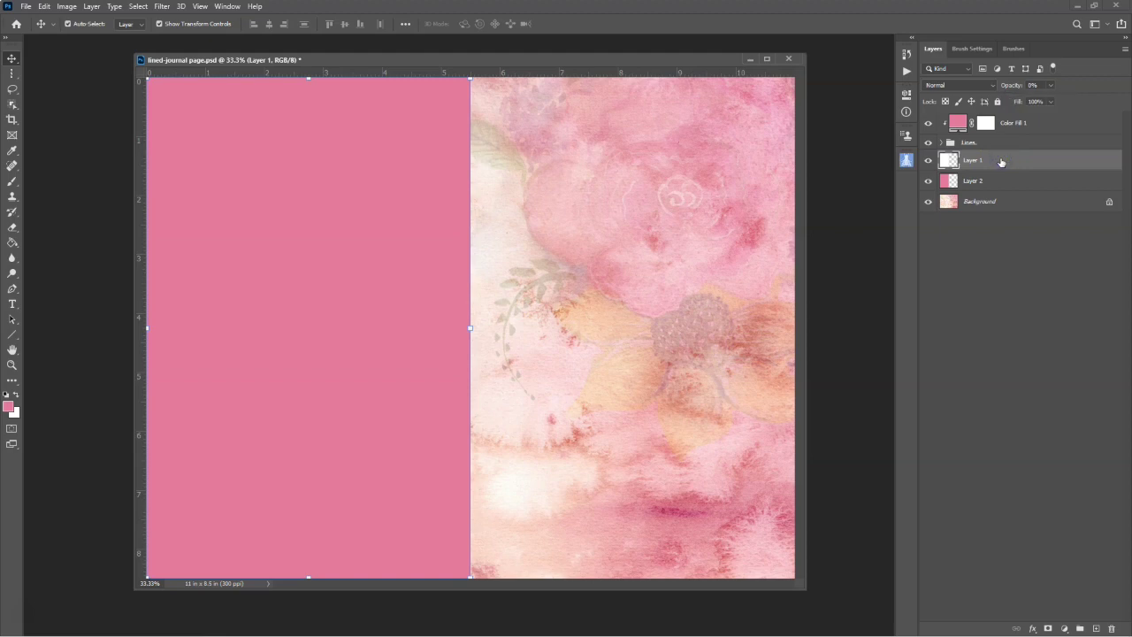
key(ctrl+j)
drag(1010, 166, 1016, 118)
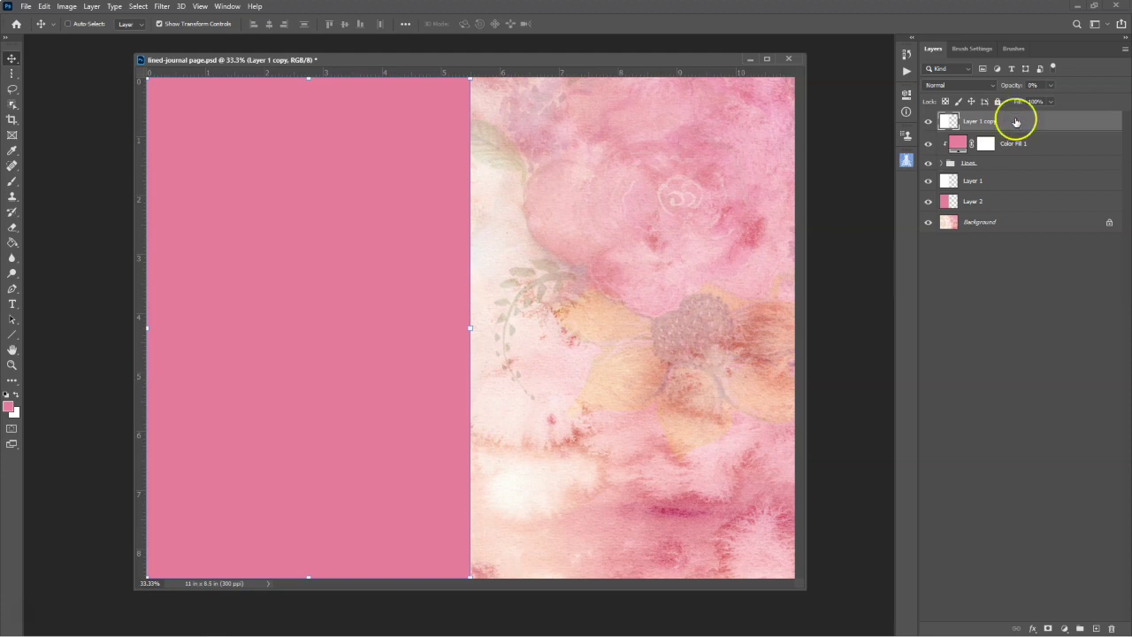
right_click(1035, 121)
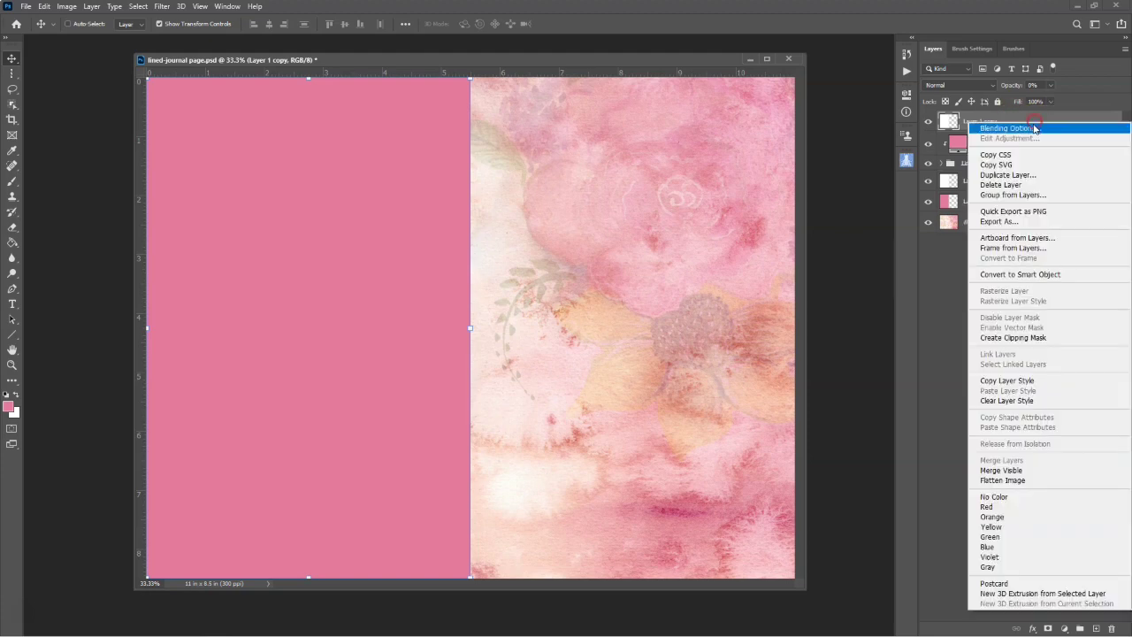
click(1049, 341)
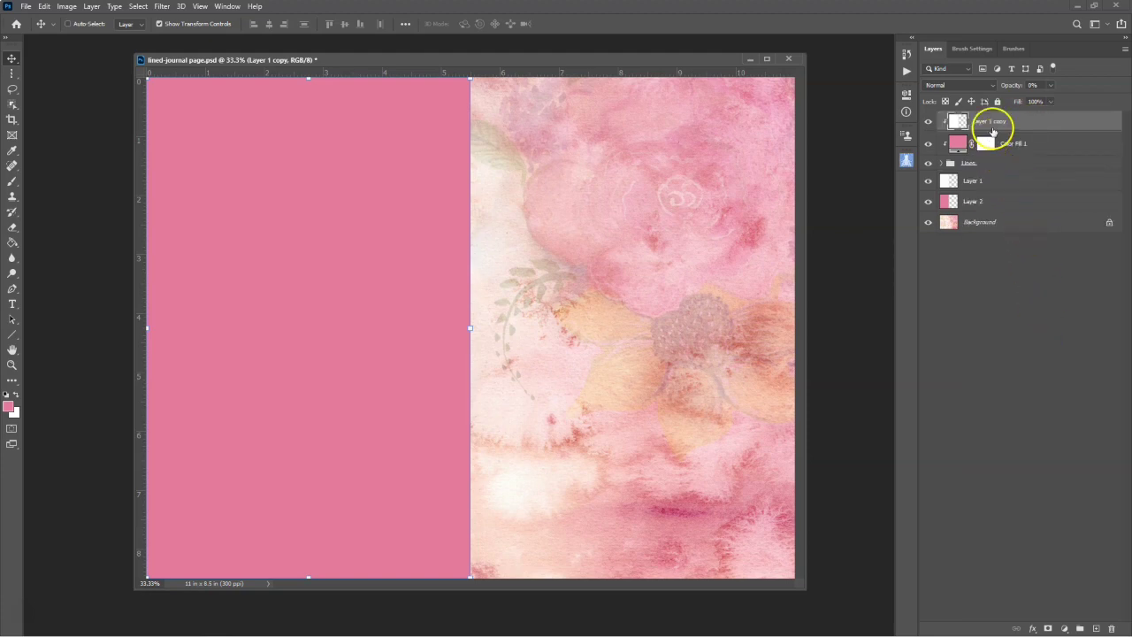
click(1050, 85)
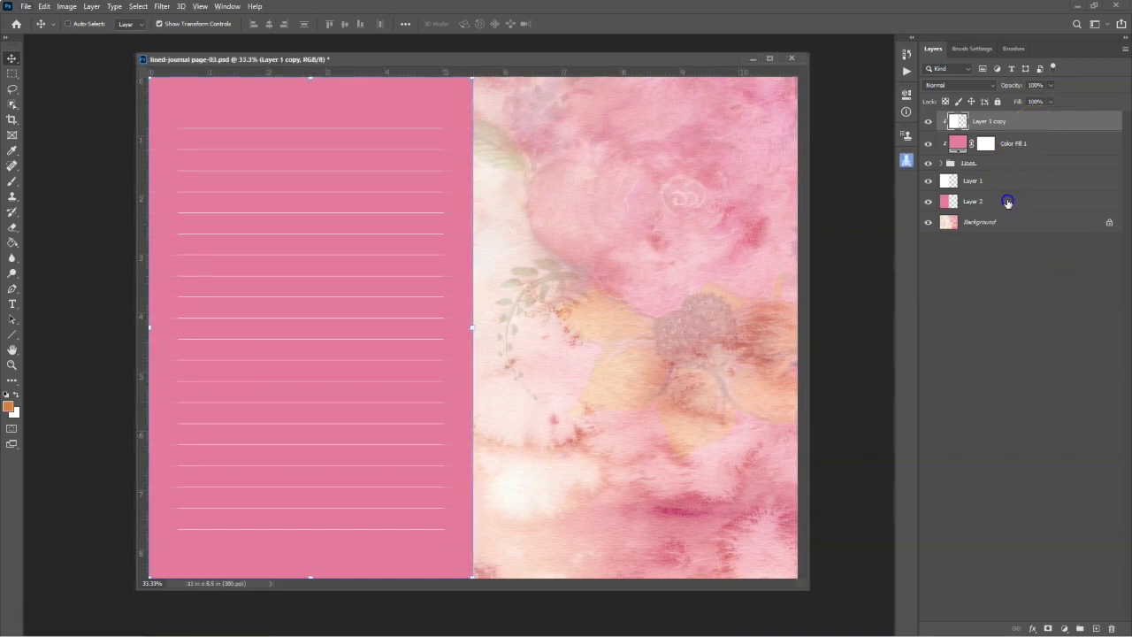
- Lower the opacity of the pink Layer 2 in lined-journal page-03.psd
click(1007, 202)
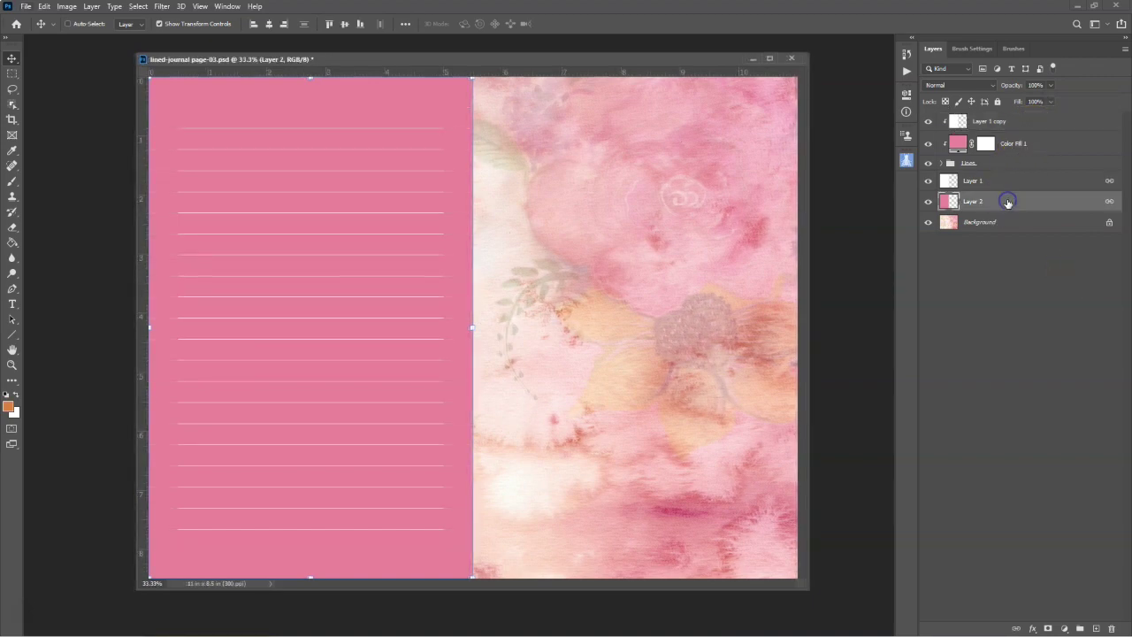
click(1051, 86)
drag(1038, 101, 1018, 98)
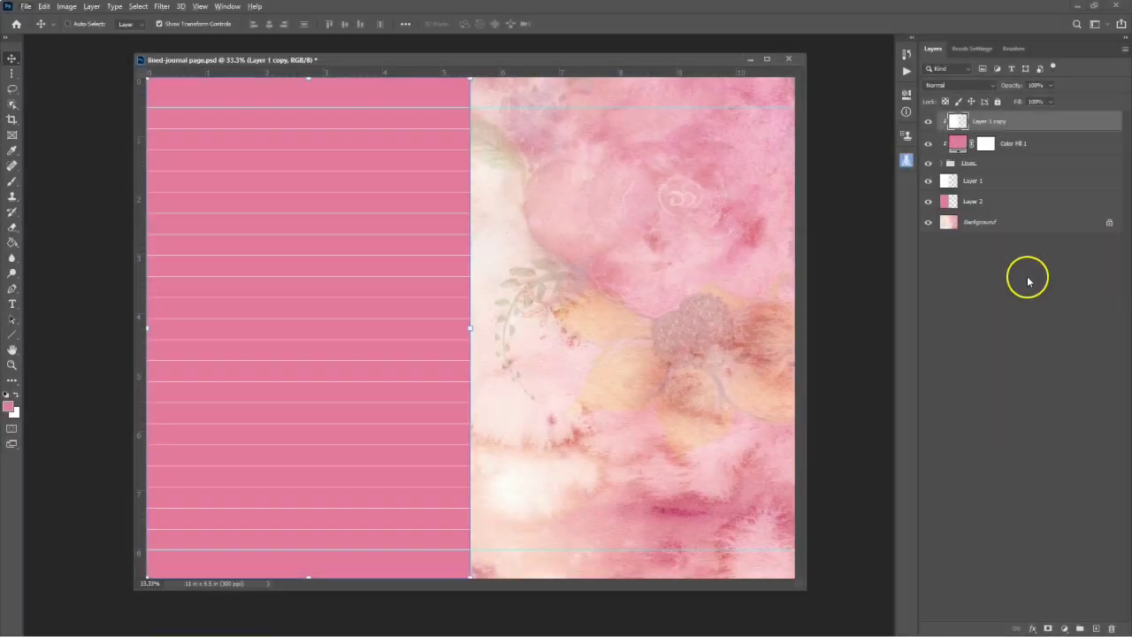
- Link Layer 1 with Layer 2 and add vertical guides at about 0.5 in and 5 in across the left half
click(1037, 182)
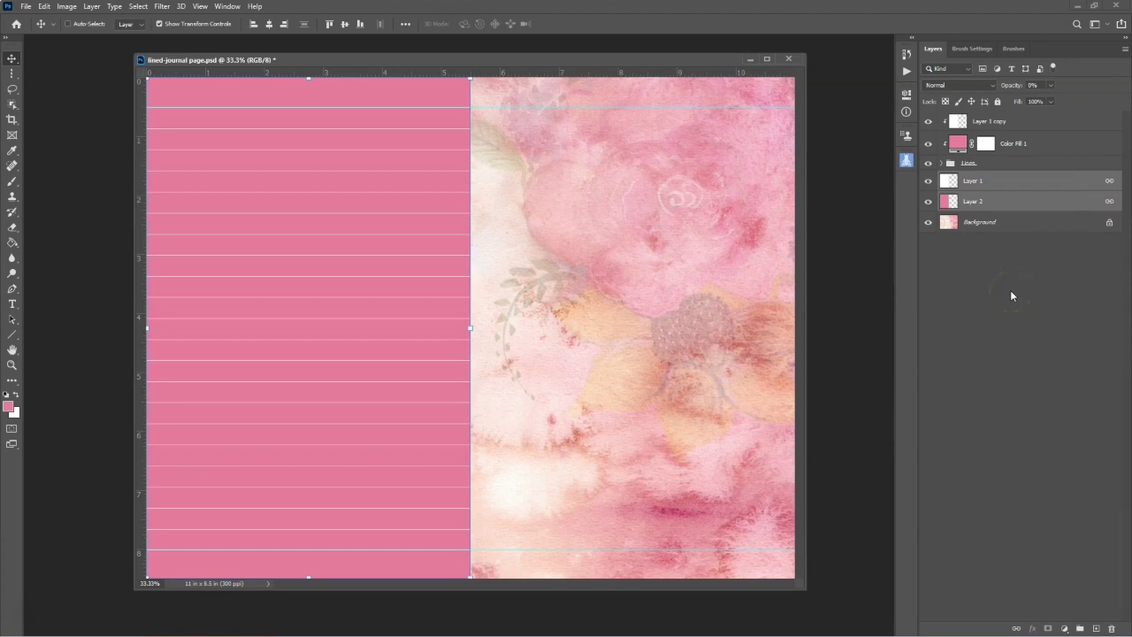
click(359, 296)
drag(142, 307, 440, 311)
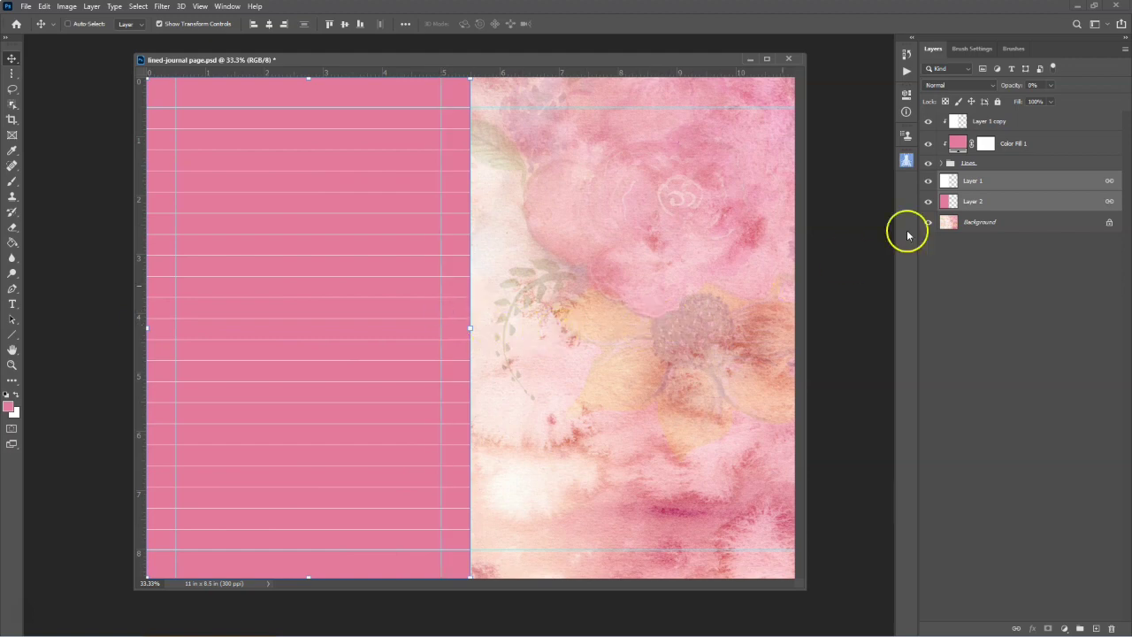
- Resize the linked Layer 1 and Layer 2 to fit the margin guides, spanning about 0.5 to 5 in across and 0.5 to 8 in down
drag(945, 185, 954, 195)
shift+click(952, 200)
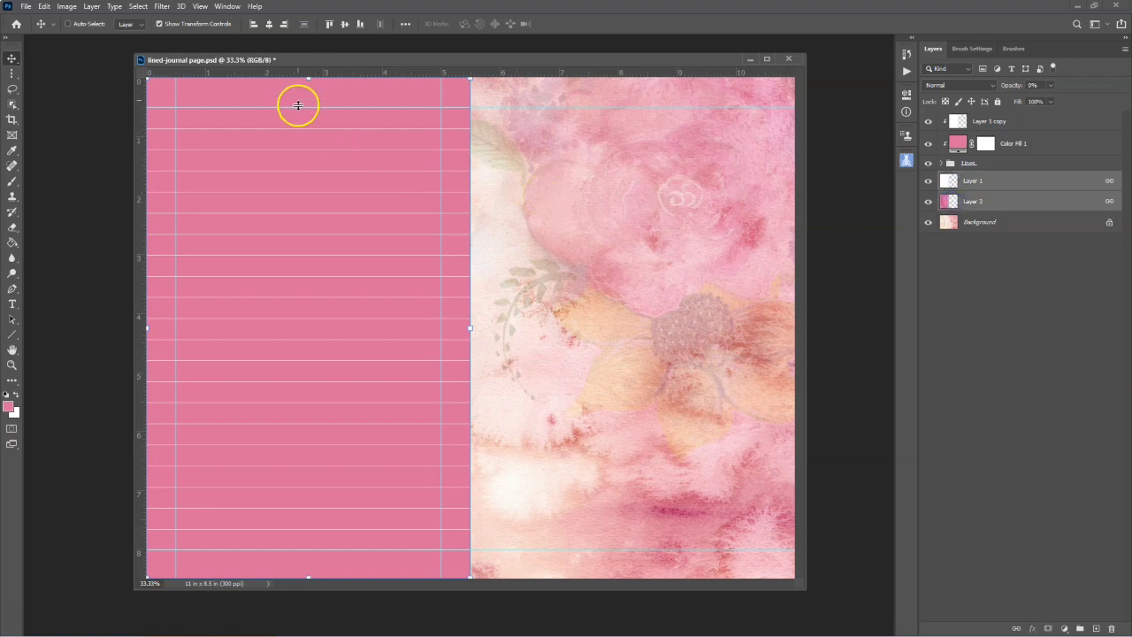
drag(308, 79, 301, 109)
drag(147, 343, 176, 347)
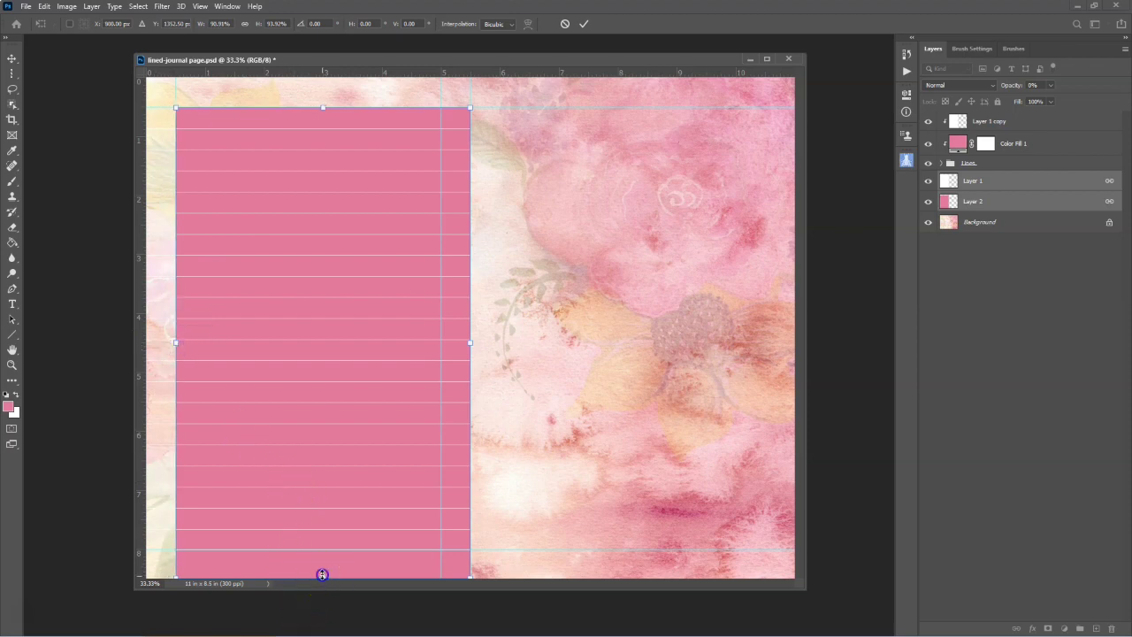
drag(322, 575, 323, 548)
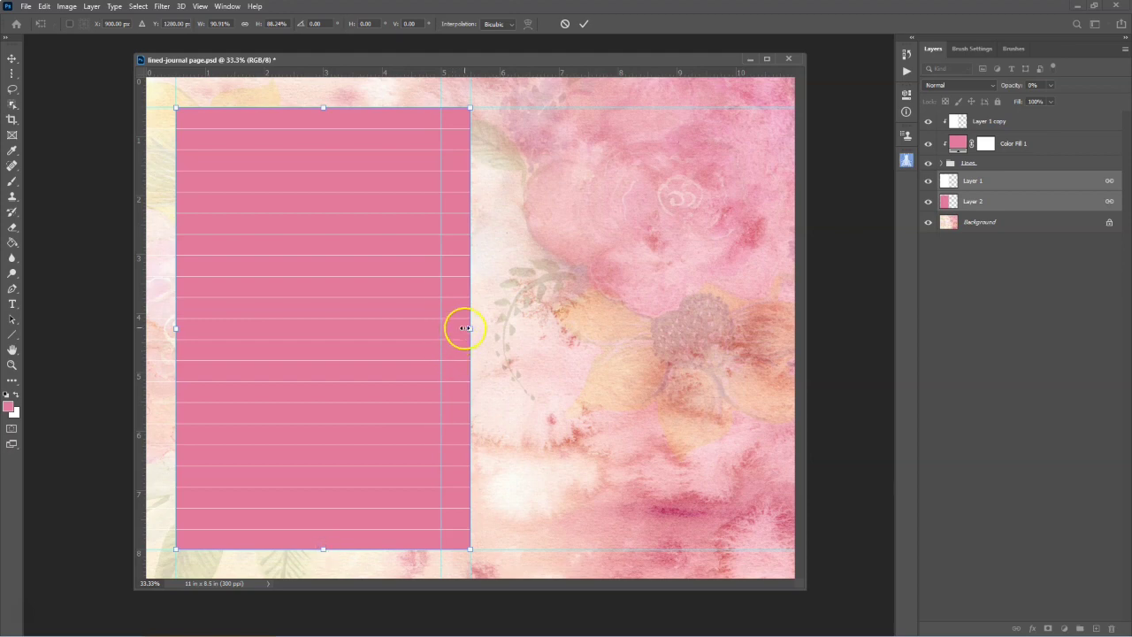
drag(468, 328, 440, 328)
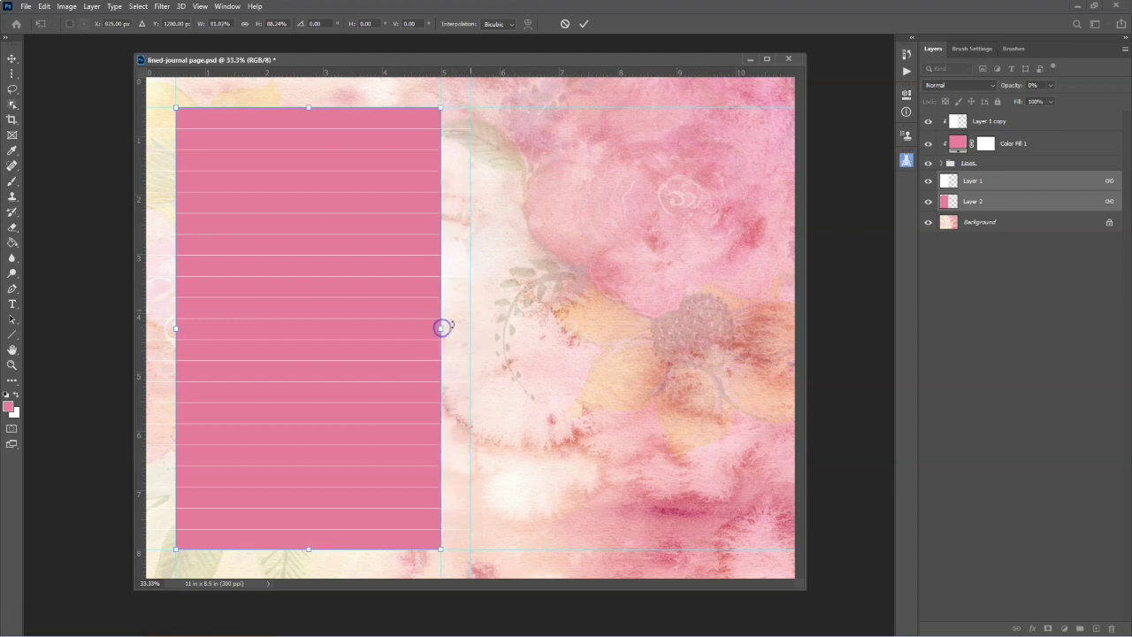
click(584, 24)
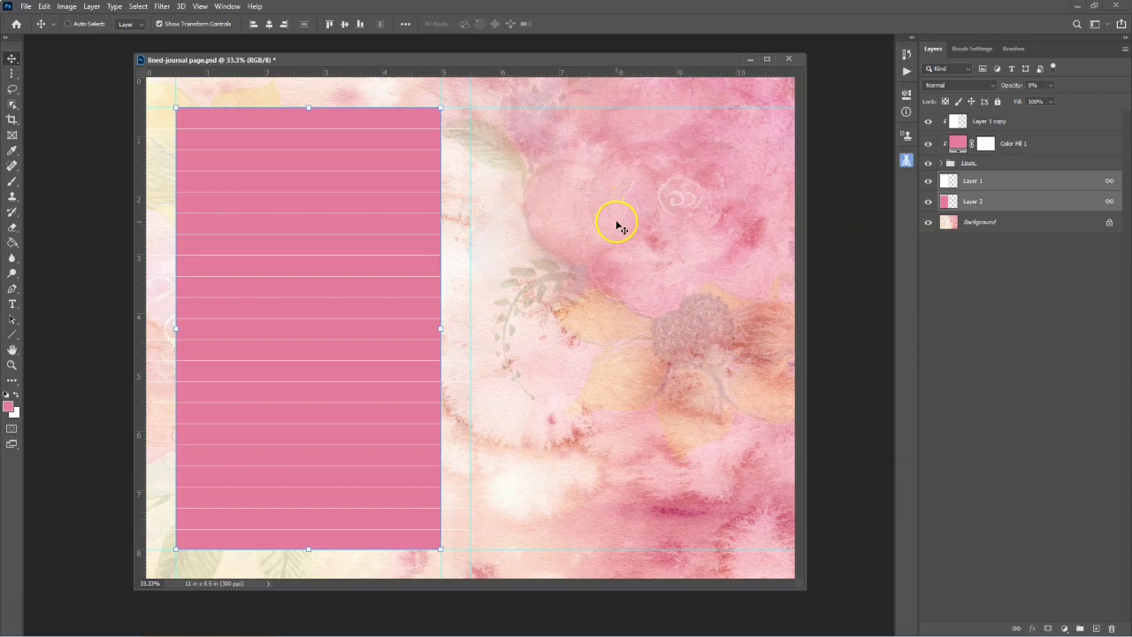
- Hide the first and last line shapes, Shape 1 copy 21 and Shape 1, in the Lines group
click(943, 164)
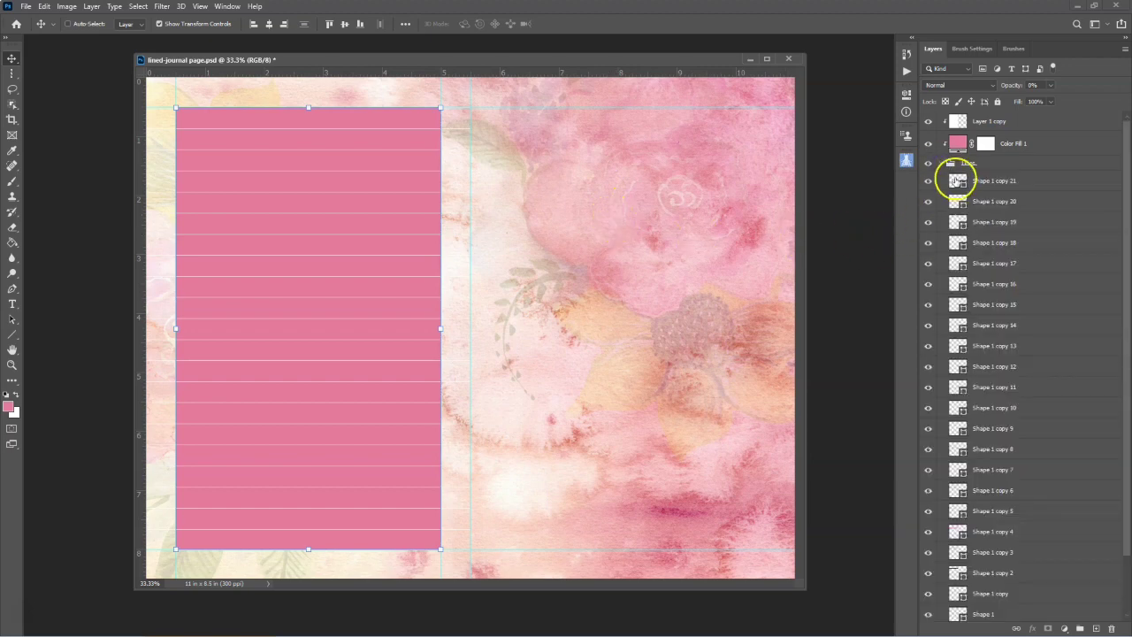
click(951, 181)
click(928, 183)
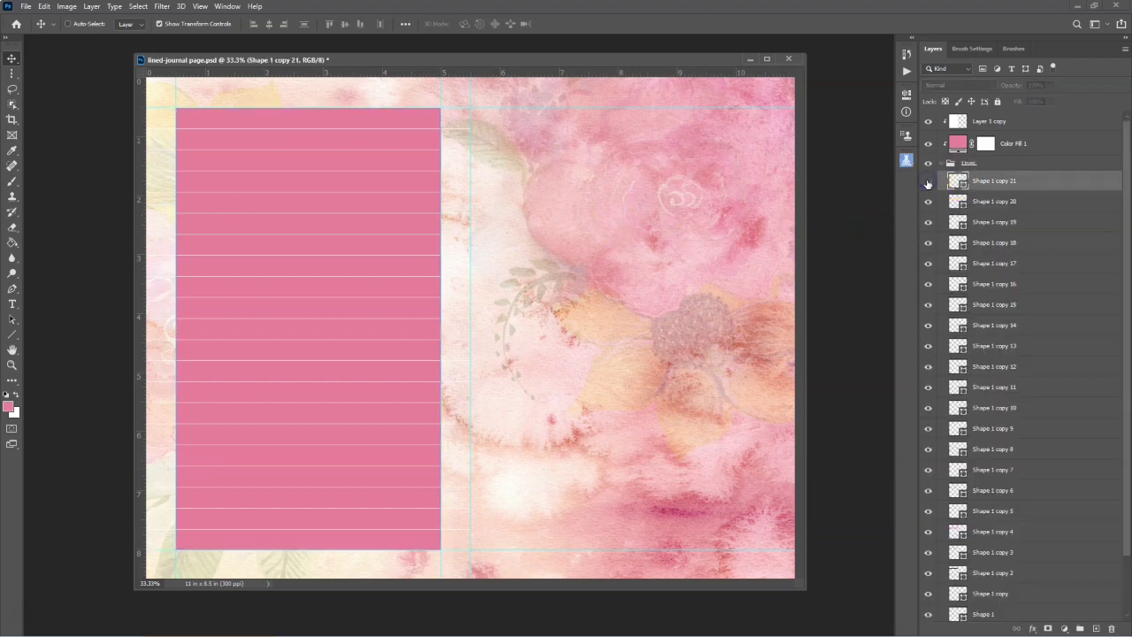
drag(1125, 239, 1125, 383)
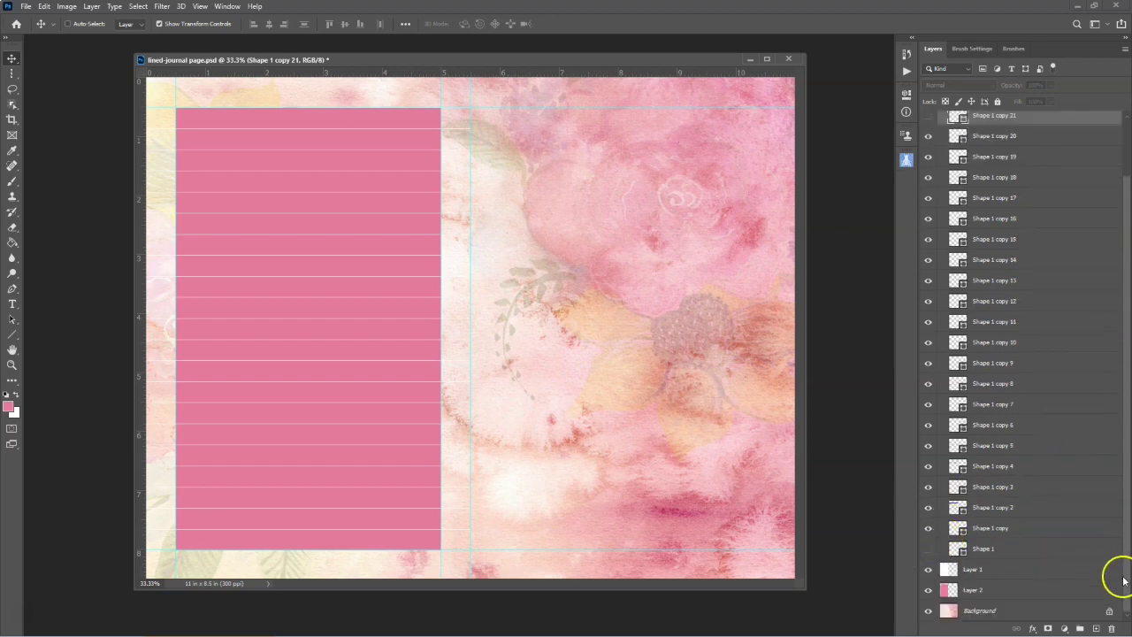
scroll(964, 159, up, 2)
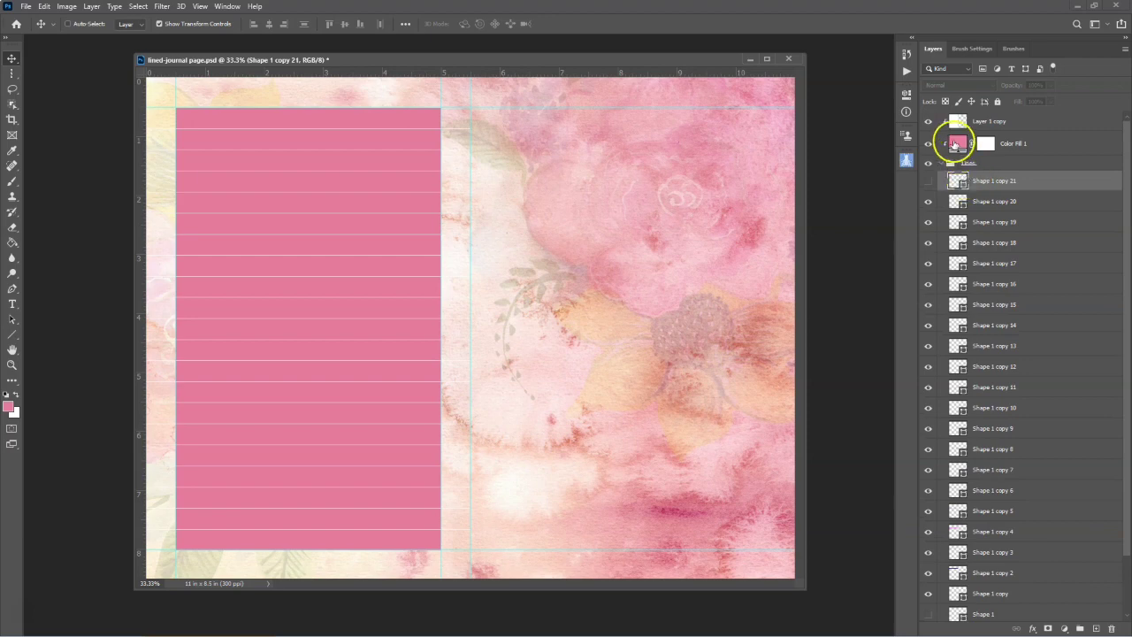
click(942, 165)
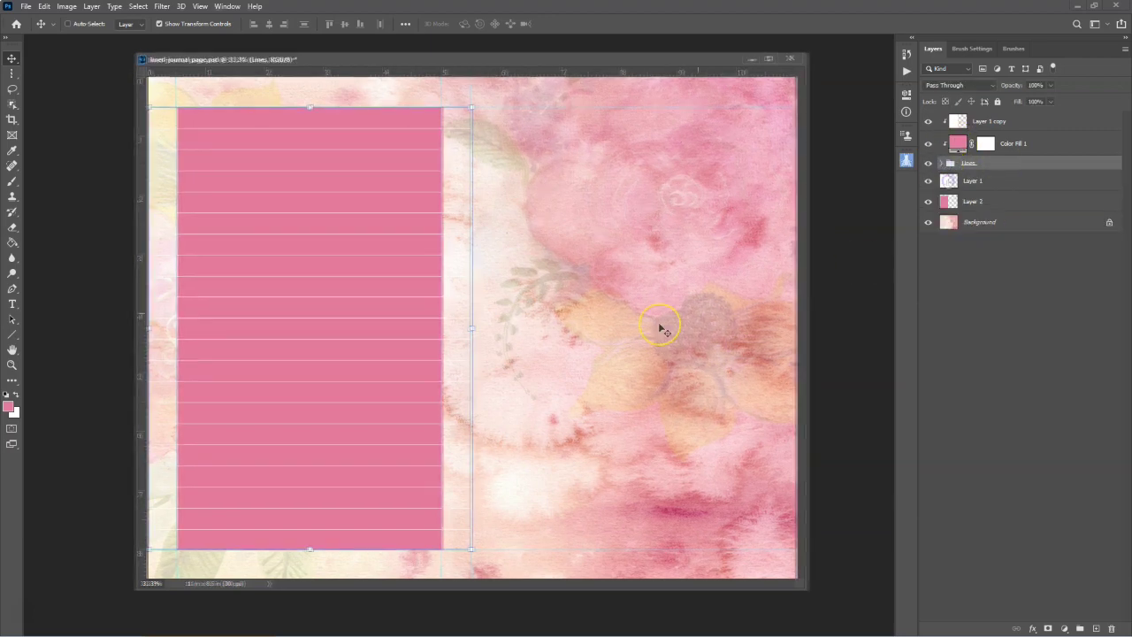
- Narrow the Lines group to span the vertical guides at about 0.5 in and 5 in
drag(470, 328, 442, 331)
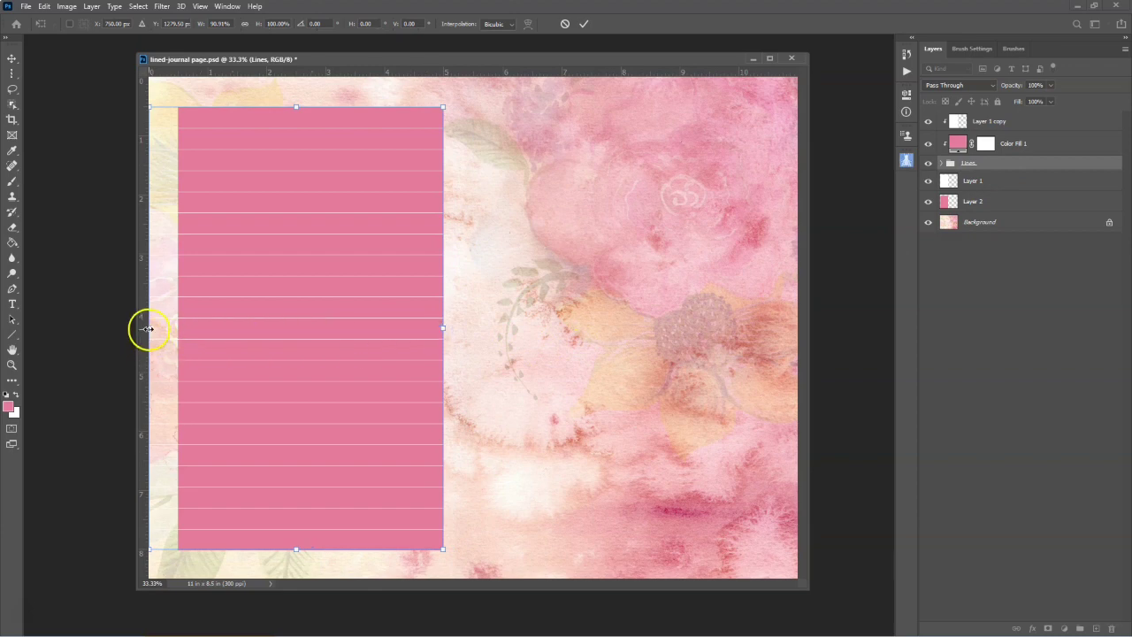
drag(149, 327, 178, 328)
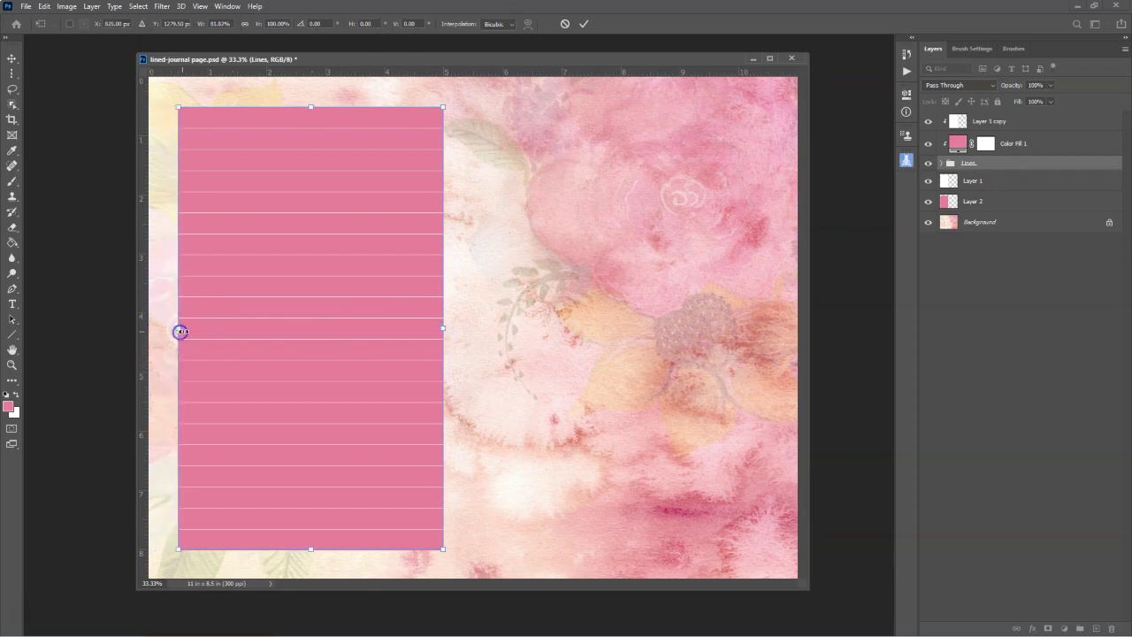
click(583, 24)
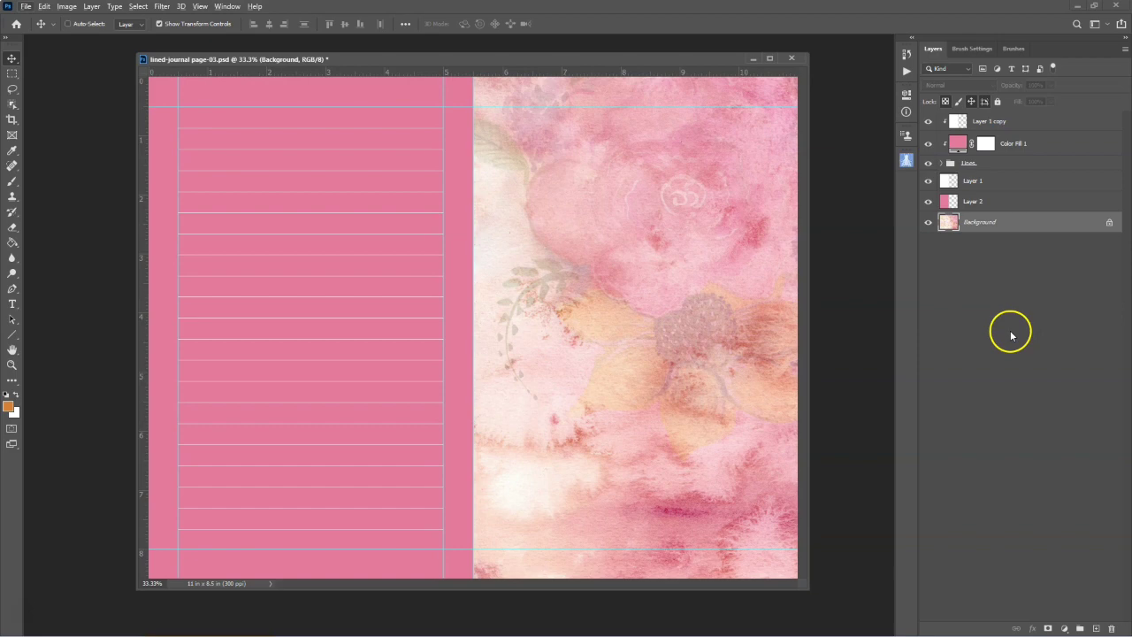
- In lined-journal page-03.psd, make a rectangular selection on Layer 2 within the margin guides with a 100 px feather, and invert it
click(981, 203)
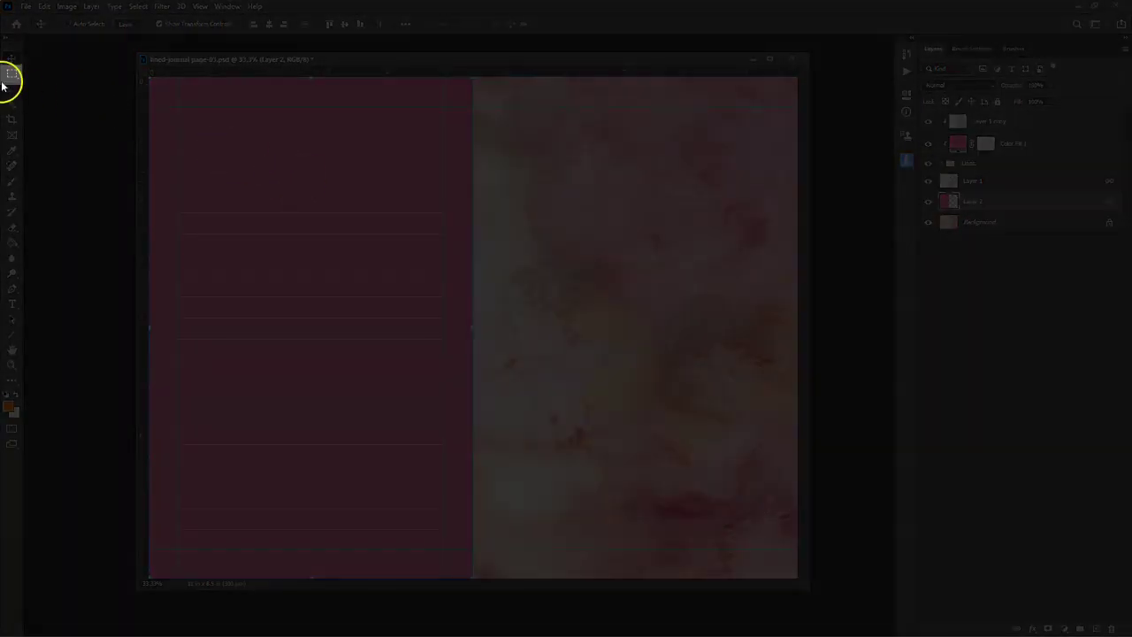
click(12, 75)
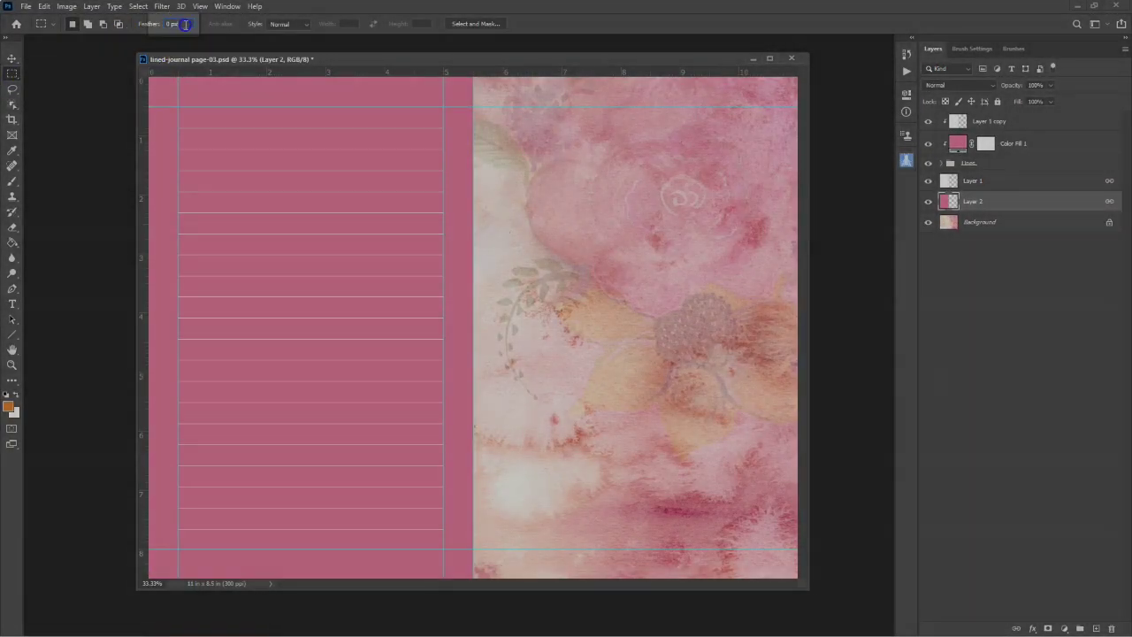
click(155, 25)
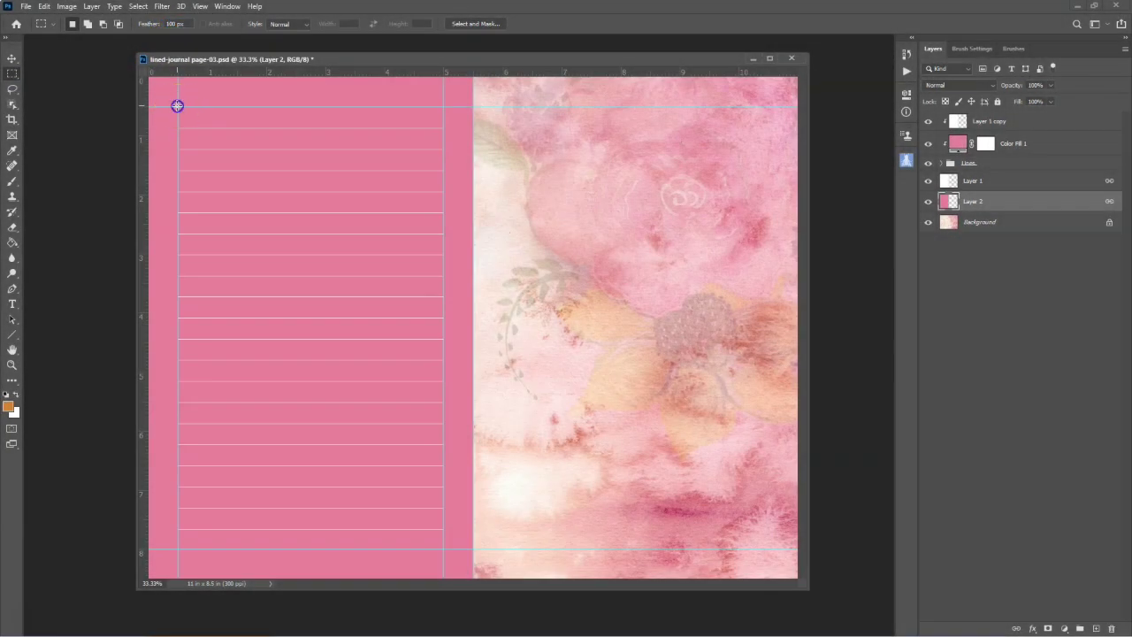
drag(177, 107, 442, 546)
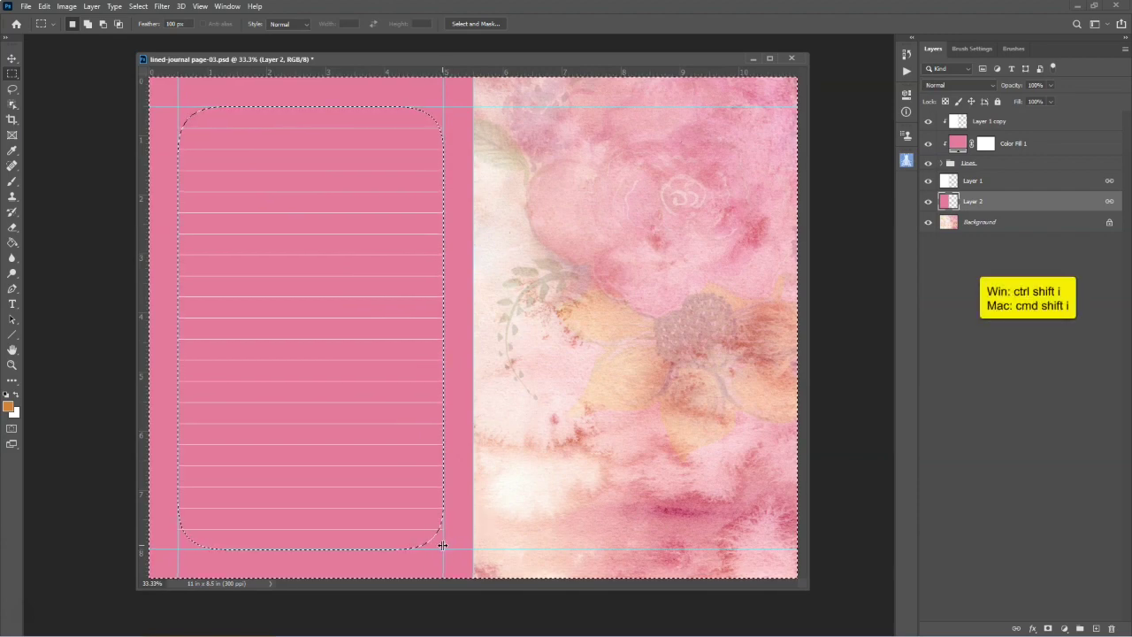
key(ctrl+shift+i)
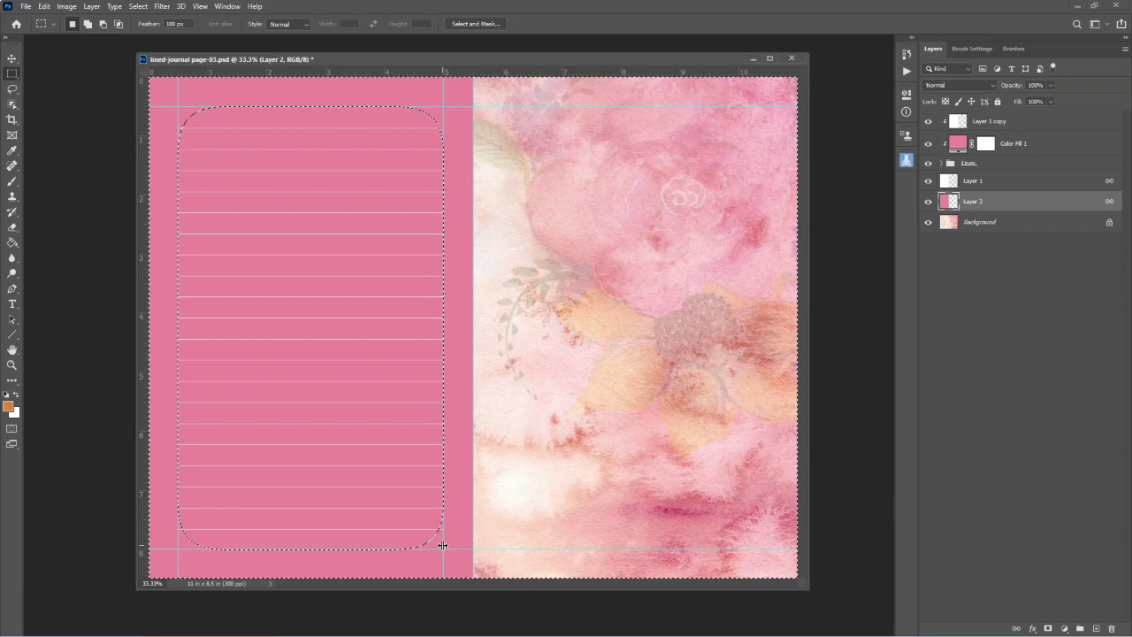
- Copy the selected pink frame of Layer 2 and paste it as a new layer
key(ctrl+v)
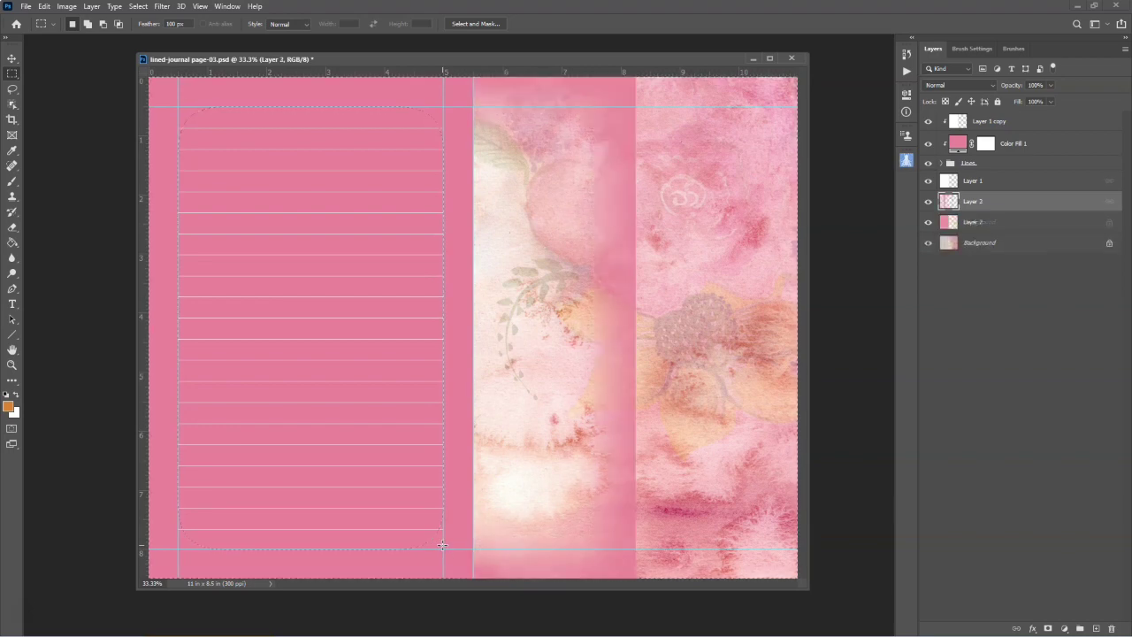
key(v)
click(708, 400)
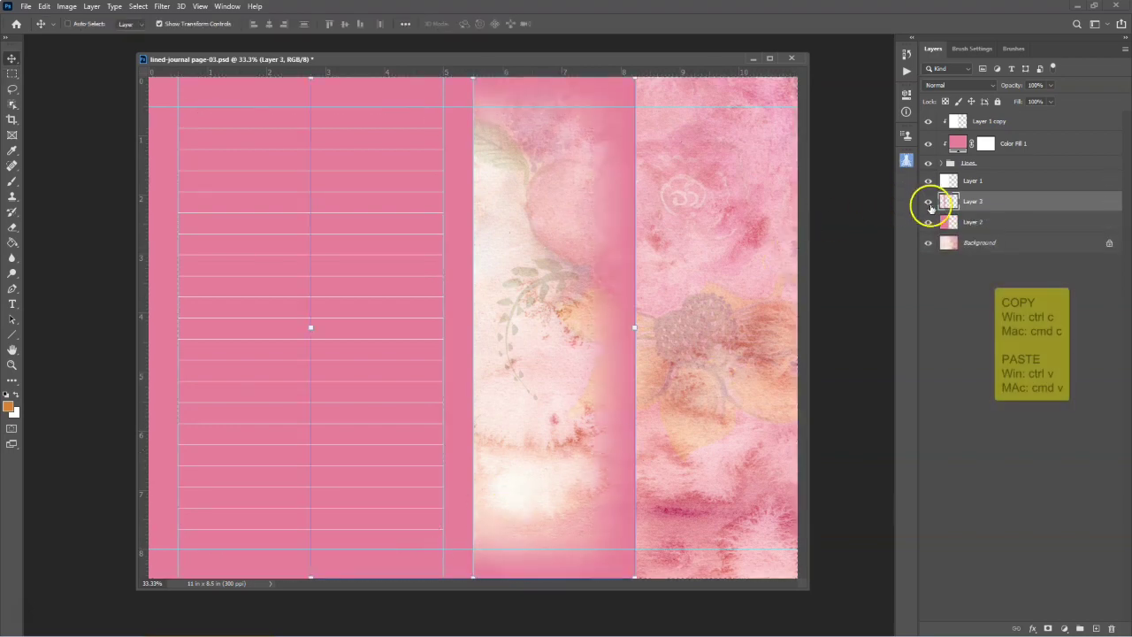
- Bring the pasted frame layer to the top of the stack over the page's right half, and hide the guides
drag(996, 200, 986, 117)
drag(623, 204, 784, 203)
key(ctrl+minus)
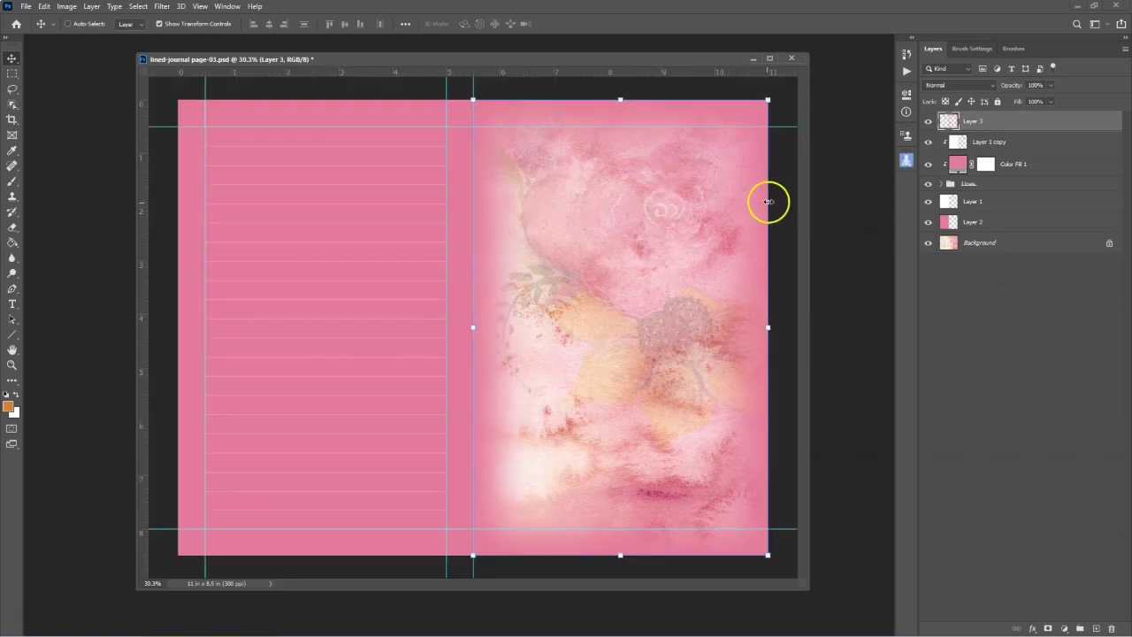
key(ctrl+plus)
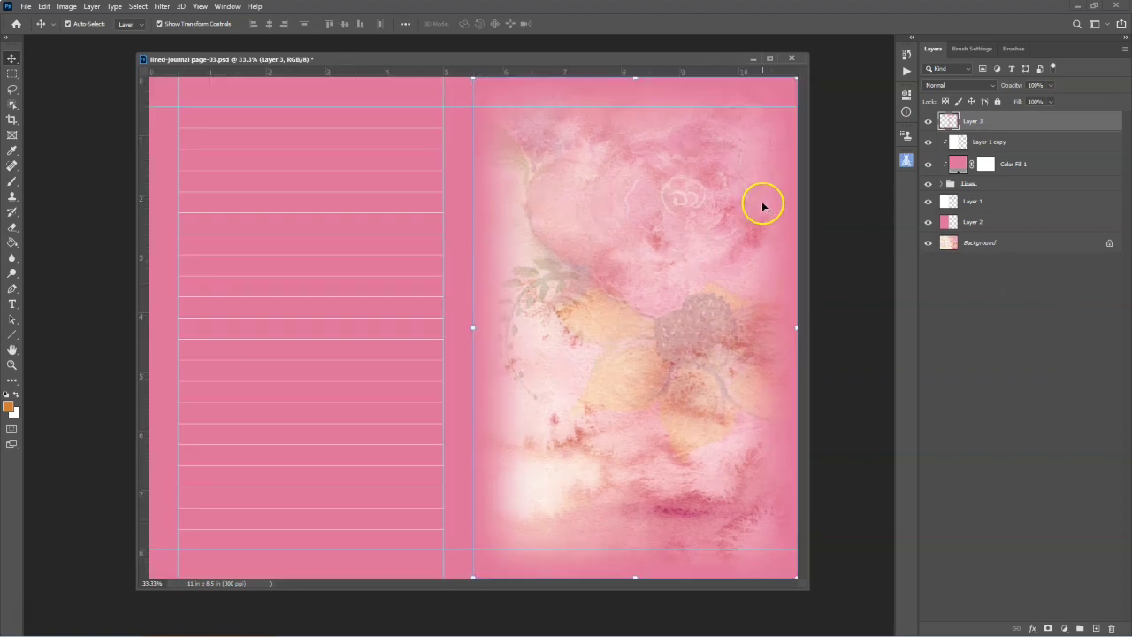
key(ctrl+semicolon)
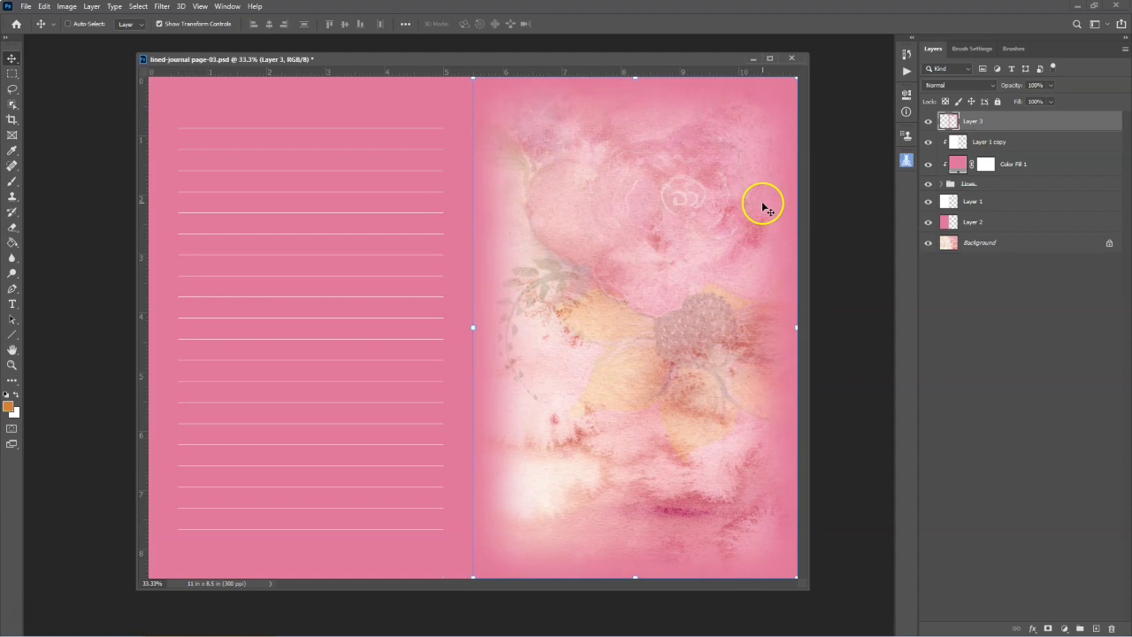
- Lower the opacity of the pink Layer 2 to about 50%
click(977, 244)
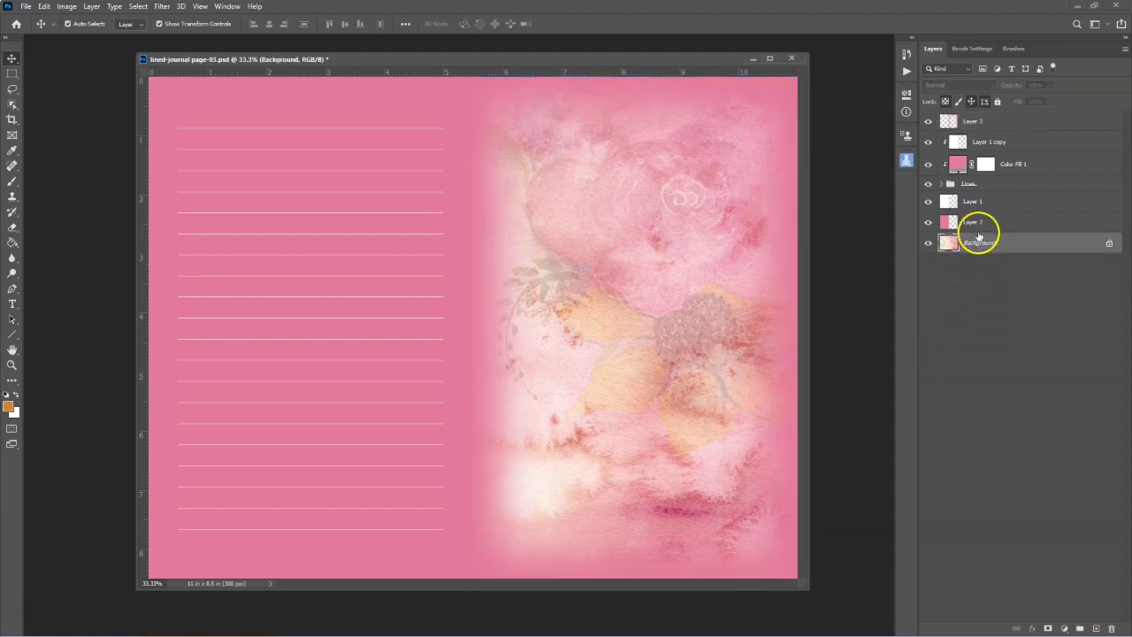
click(950, 223)
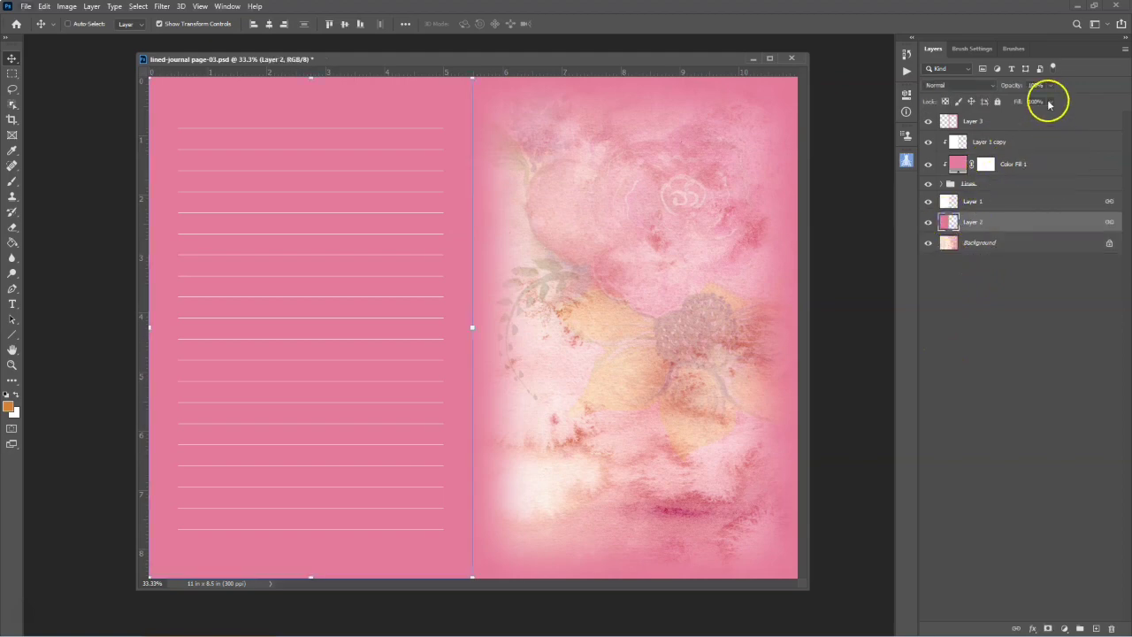
click(1051, 85)
drag(1054, 99, 1051, 100)
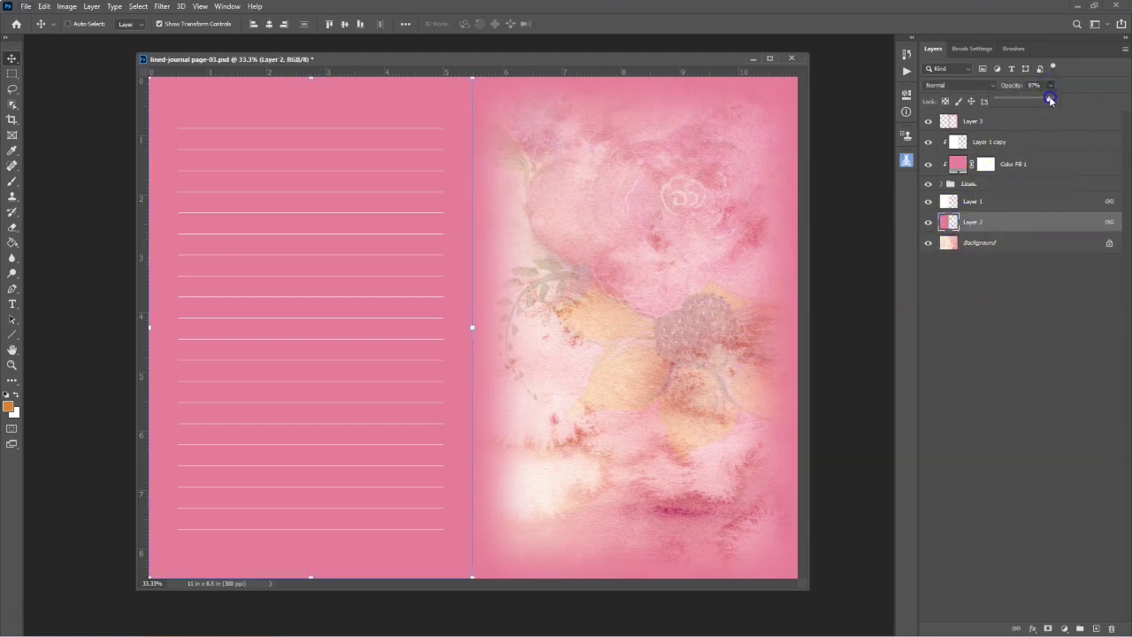
click(1050, 273)
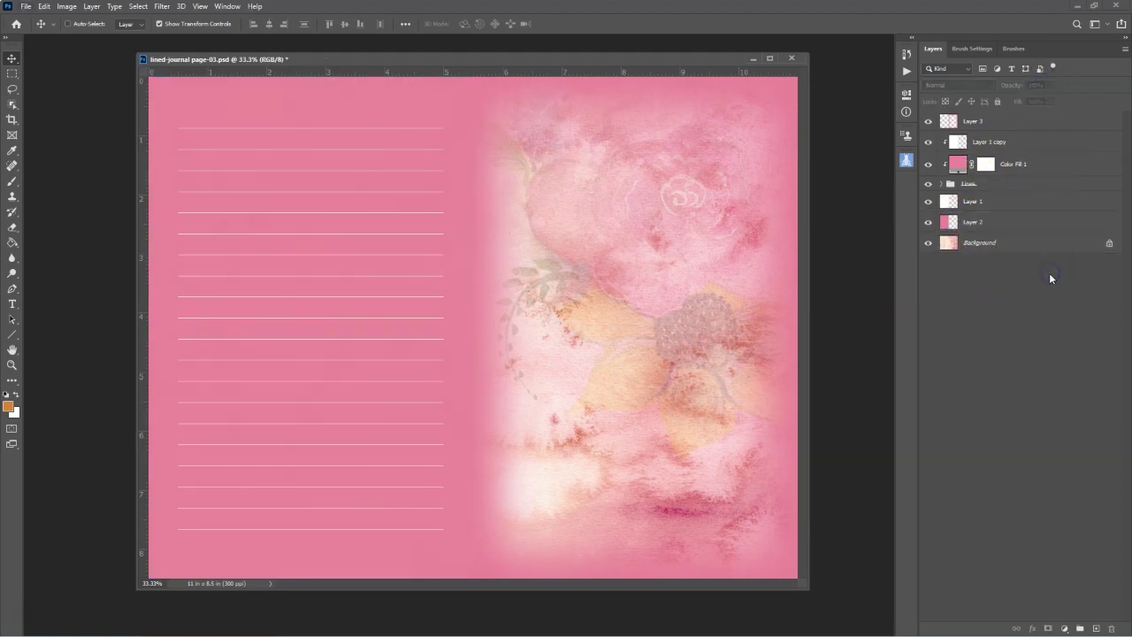
click(1010, 306)
click(1005, 221)
click(1051, 85)
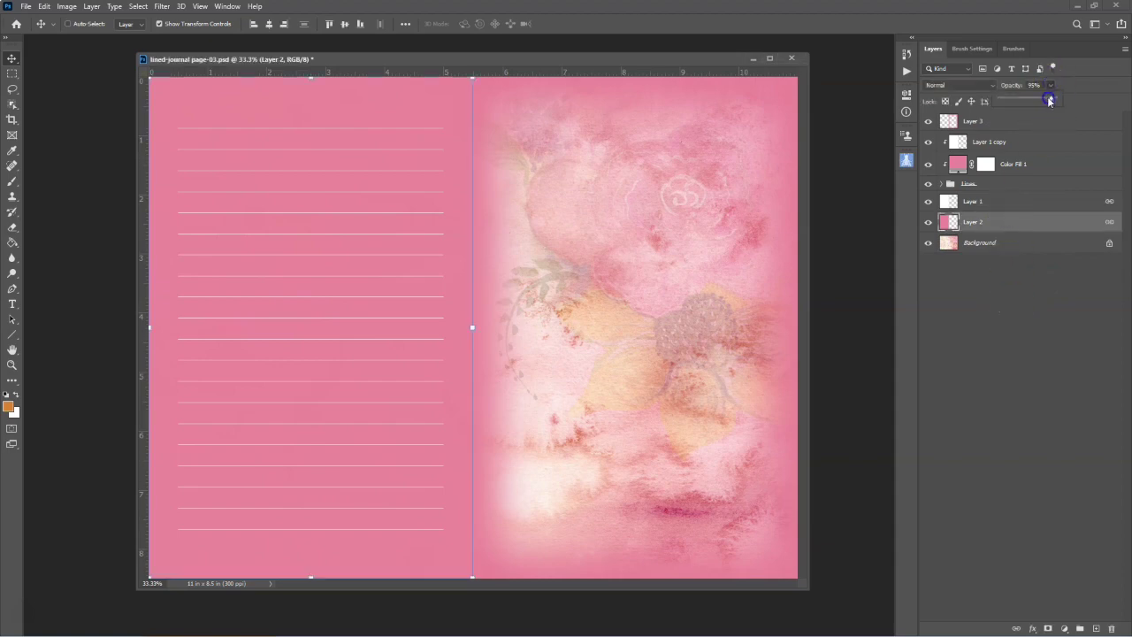
drag(1051, 99, 1026, 101)
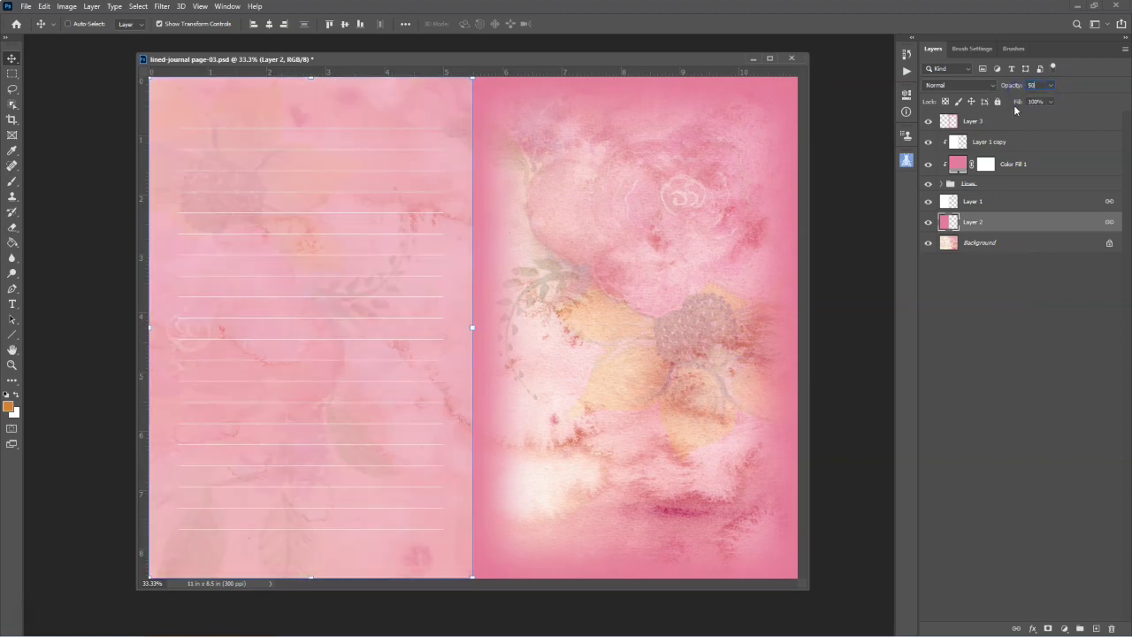
- Set the opacity of the Layer 3 frame to 55%
click(1006, 115)
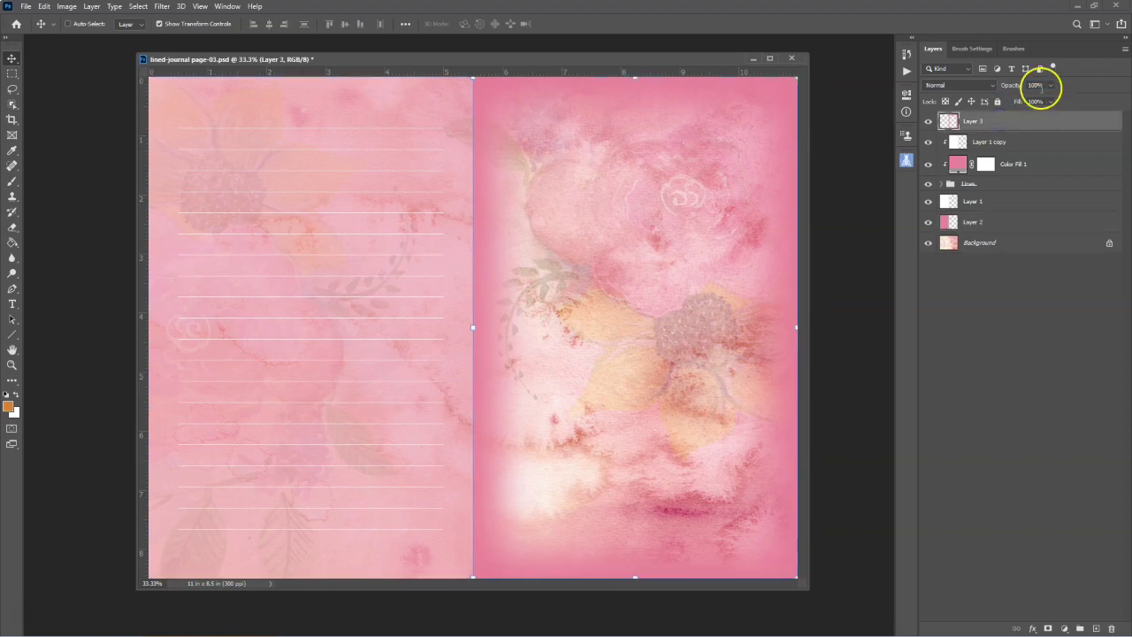
click(1050, 86)
drag(1051, 95, 1026, 103)
click(1036, 84)
text(55)
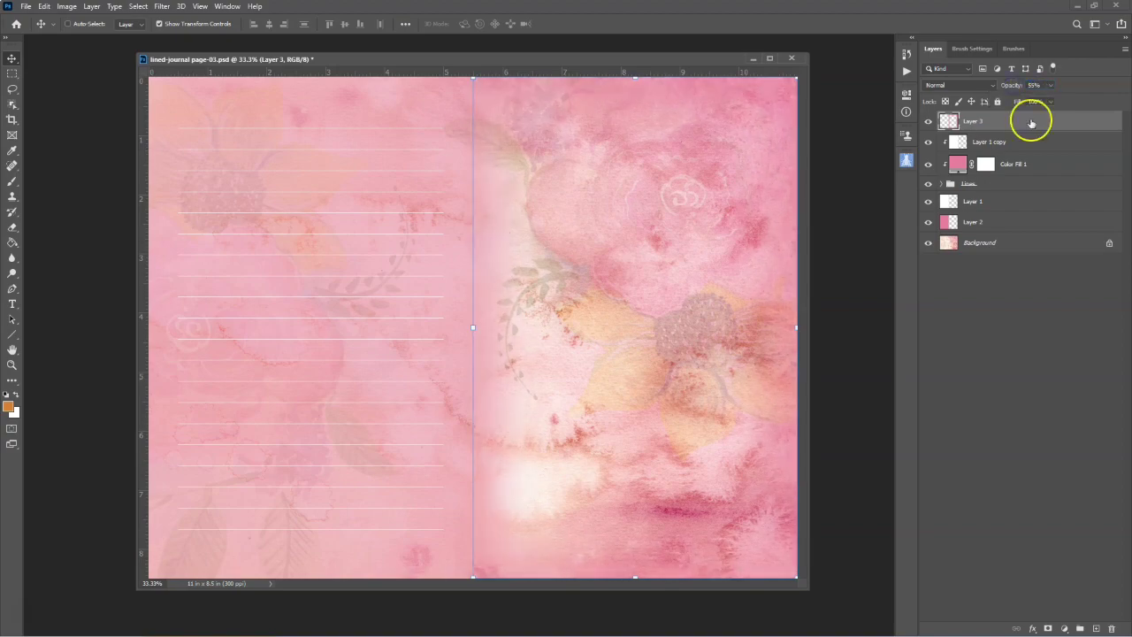
click(1045, 287)
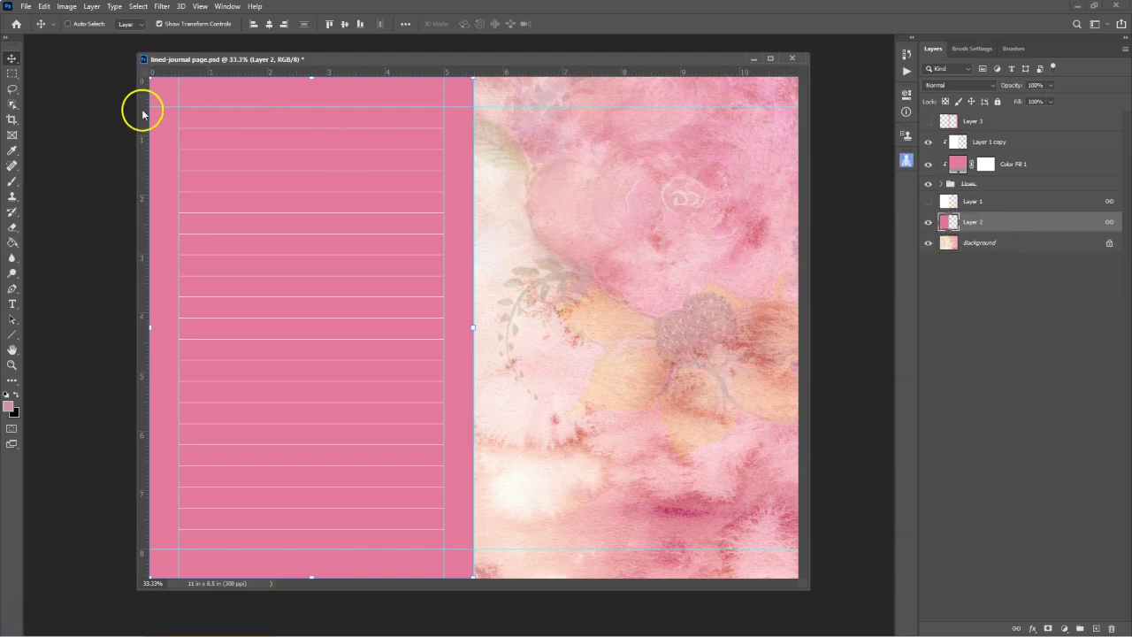
- In lined-journal page.psd, make a rectangular selection with a 100 px feather on Layer 2 within the margin guides
click(13, 74)
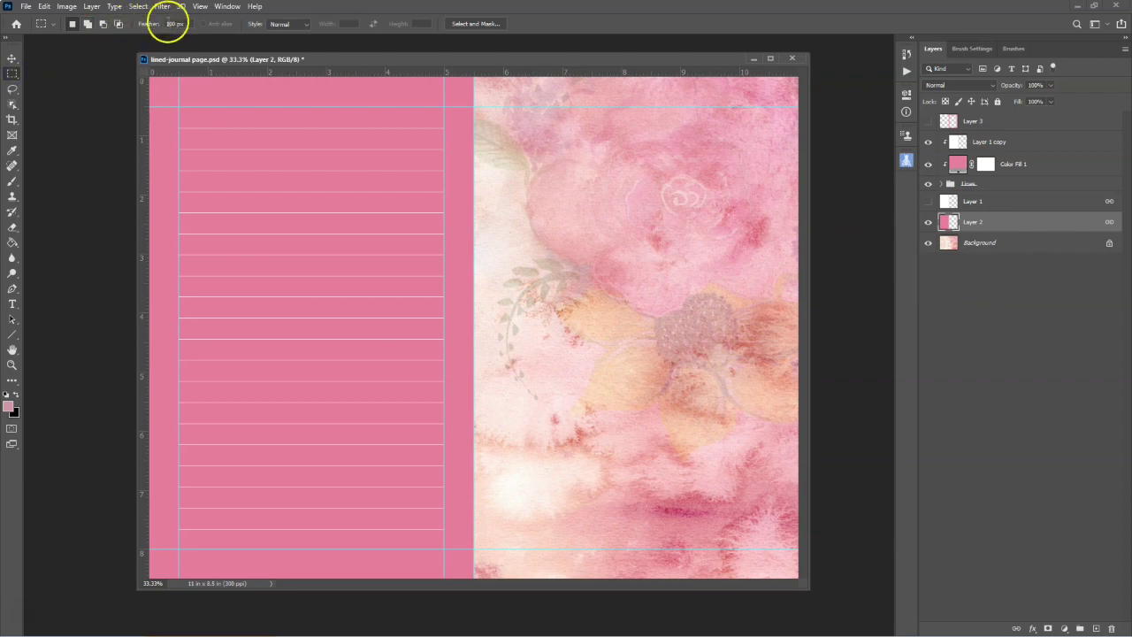
click(179, 24)
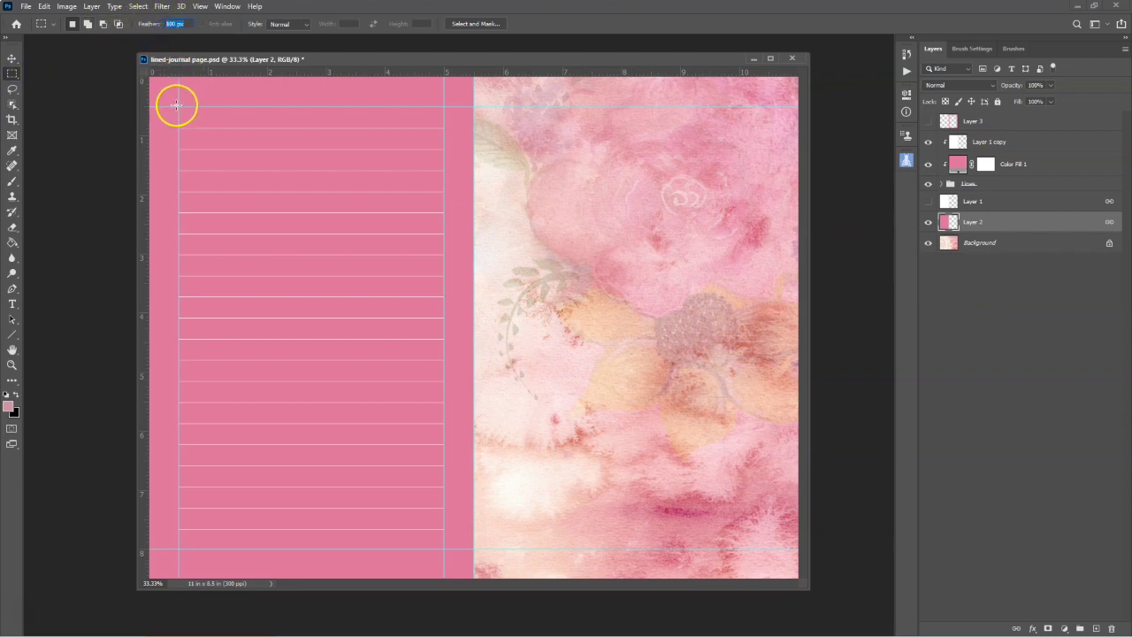
drag(215, 144, 442, 549)
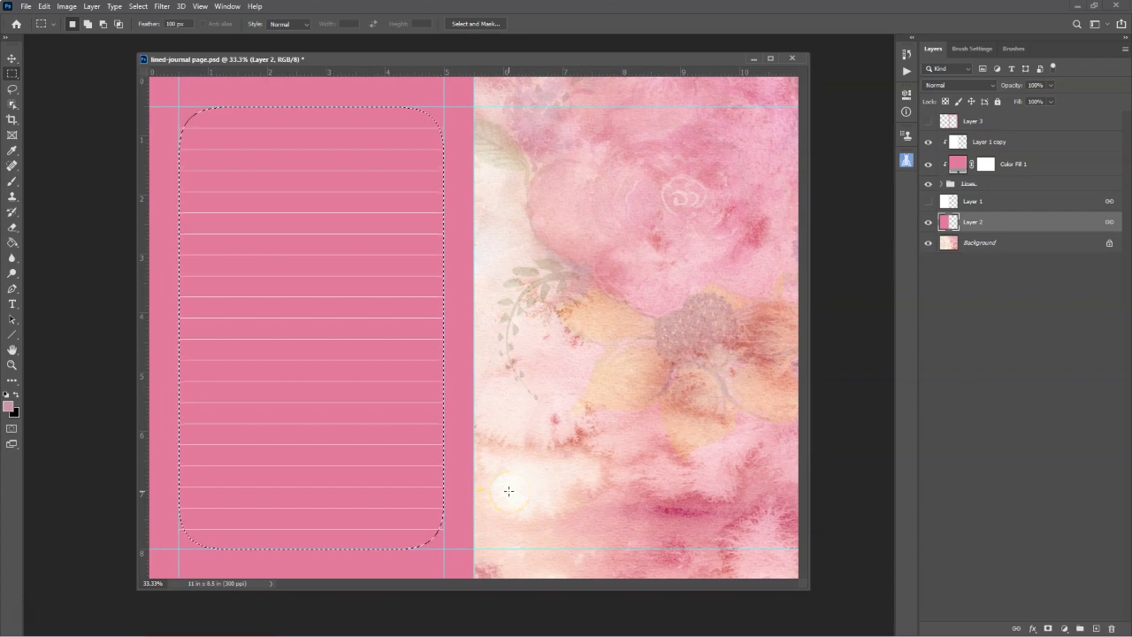
- Delete the pink of Layer 2 outside the feathered selection, leaving a soft-edged panel, and clear the selection and guides from view
key(ctrl+shift+i)
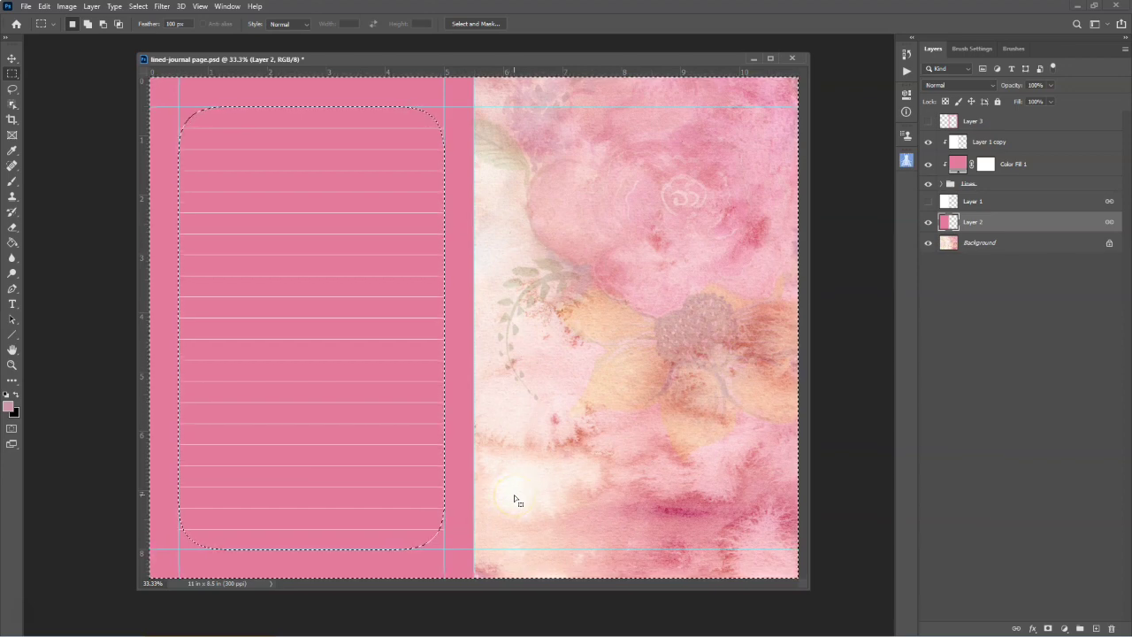
key(Delete)
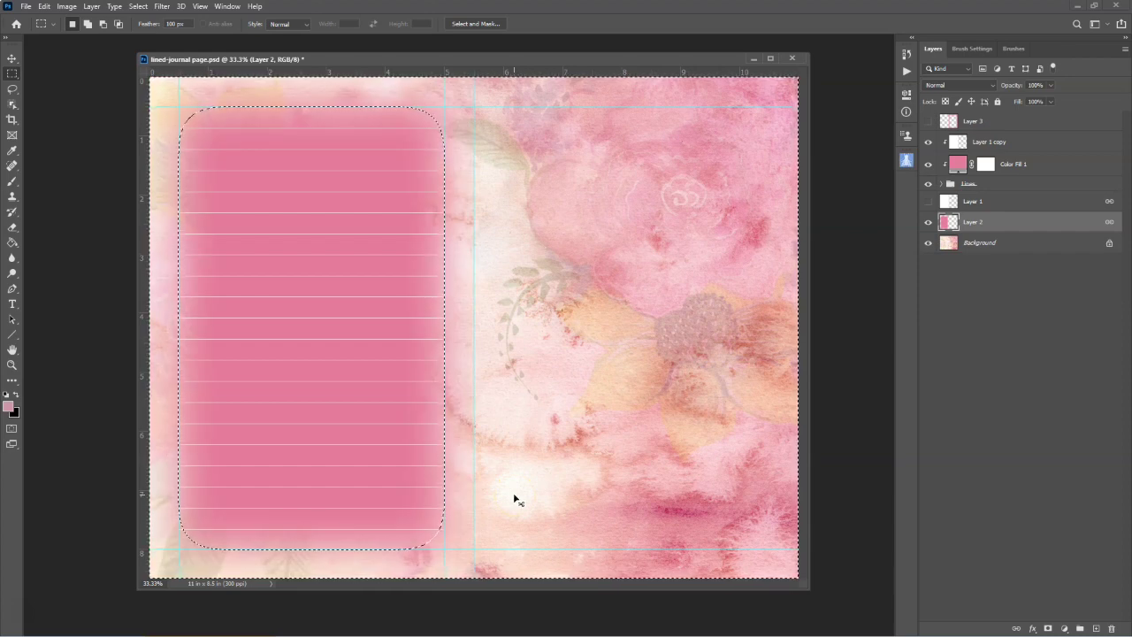
key(ctrl+d)
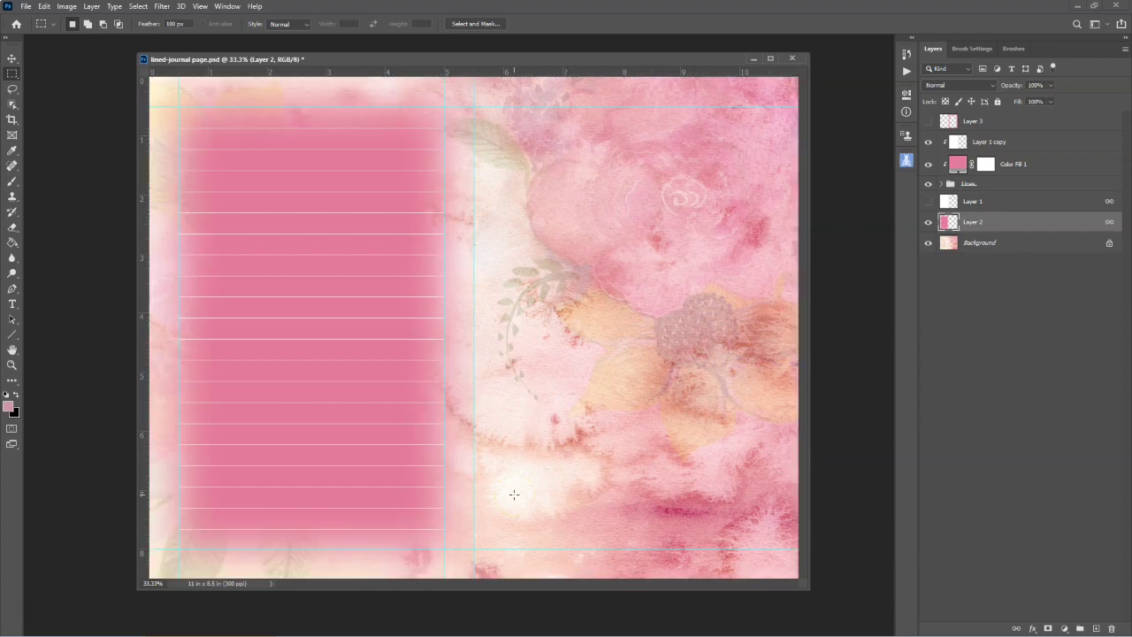
key(ctrl+semicolon)
click(510, 493)
- Narrow the Lines group from both sides to about 90% of its width so the lines sit inside the feathered pink panel
key(v)
click(1008, 184)
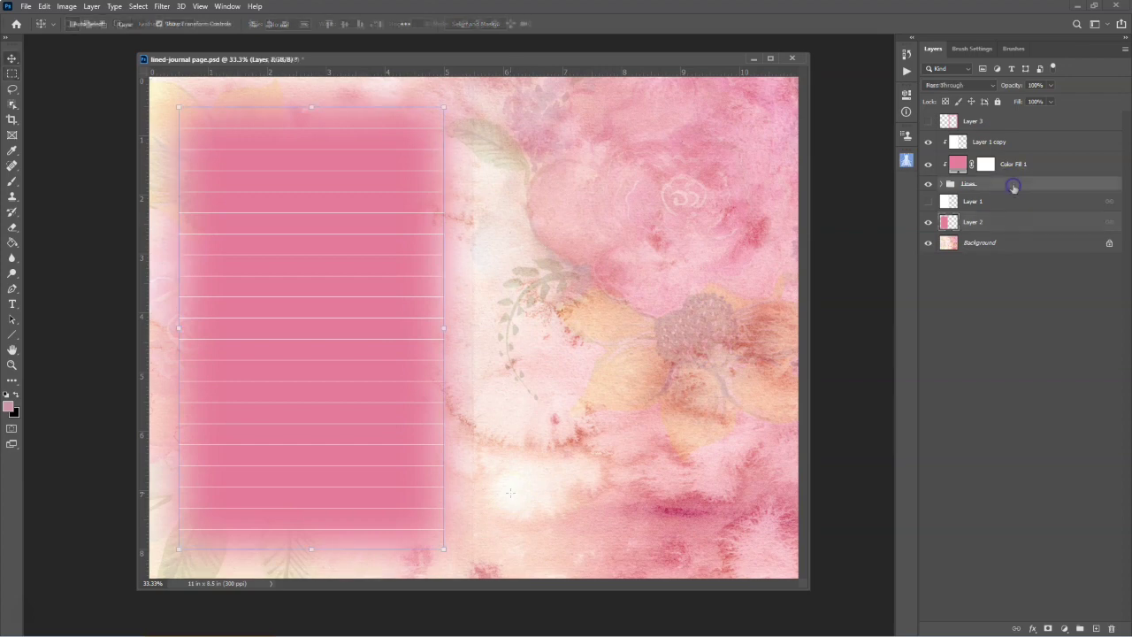
click(645, 210)
click(440, 331)
drag(440, 331, 429, 331)
drag(183, 331, 191, 330)
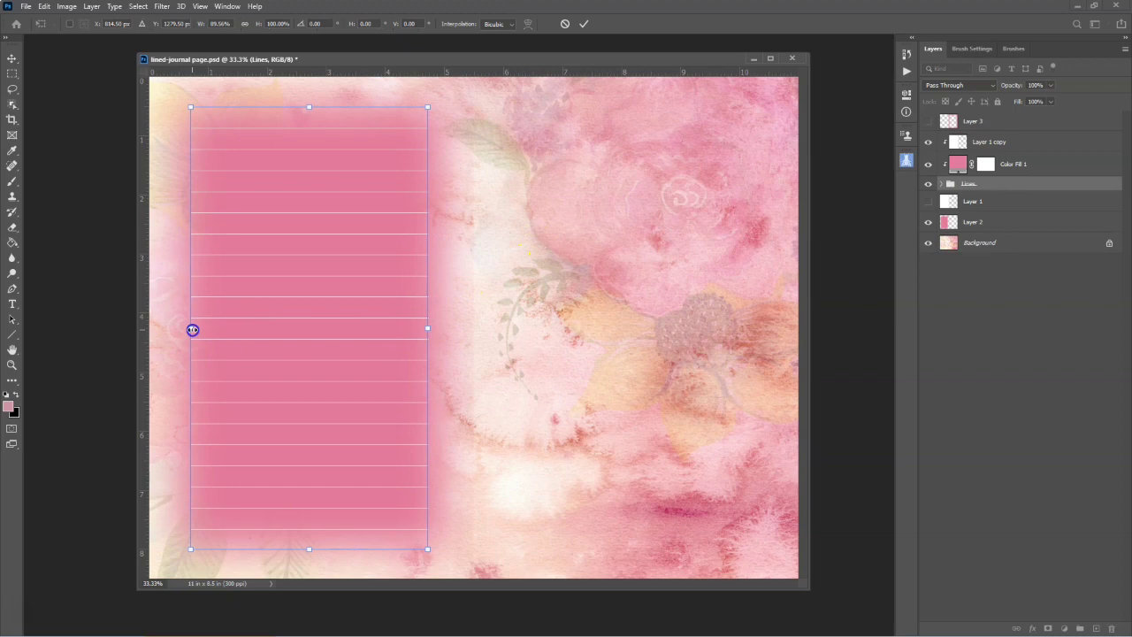
click(584, 23)
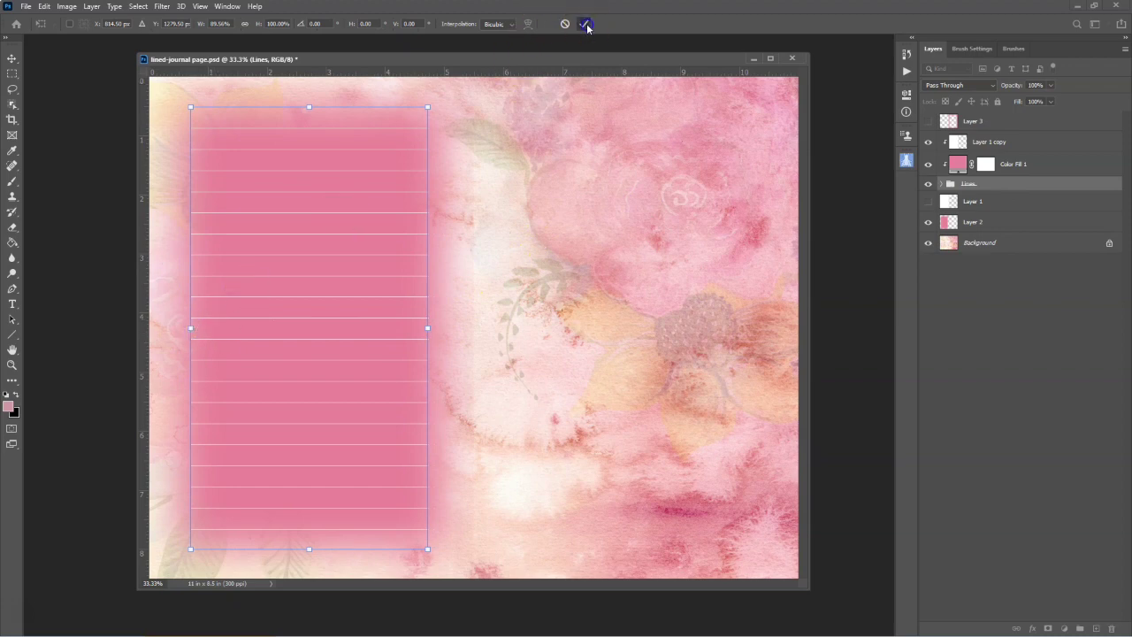
click(1000, 245)
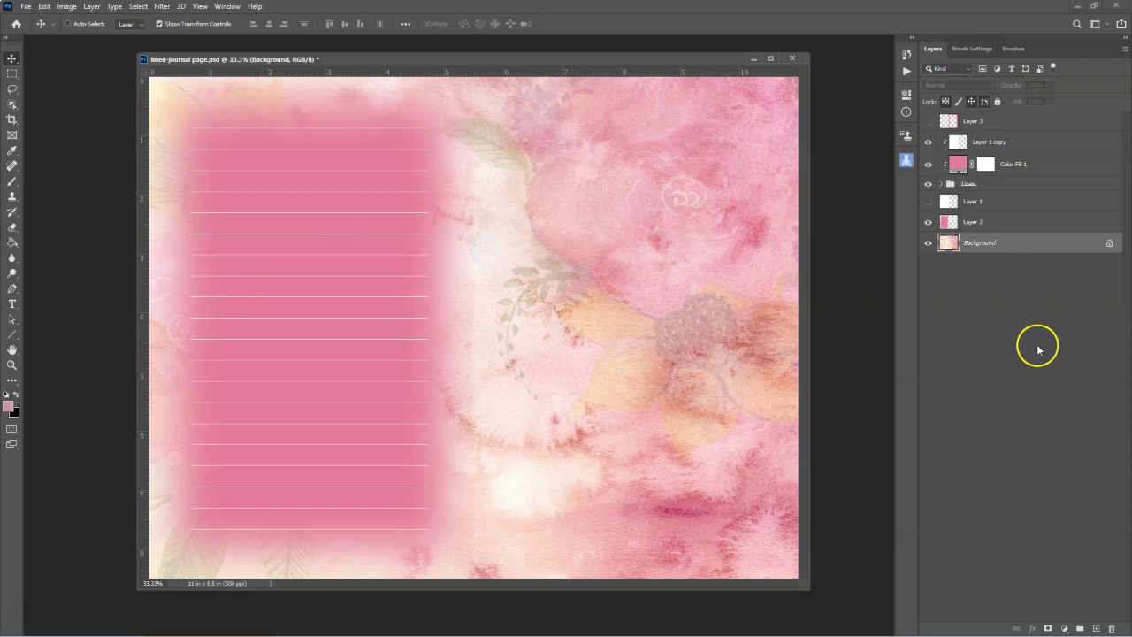